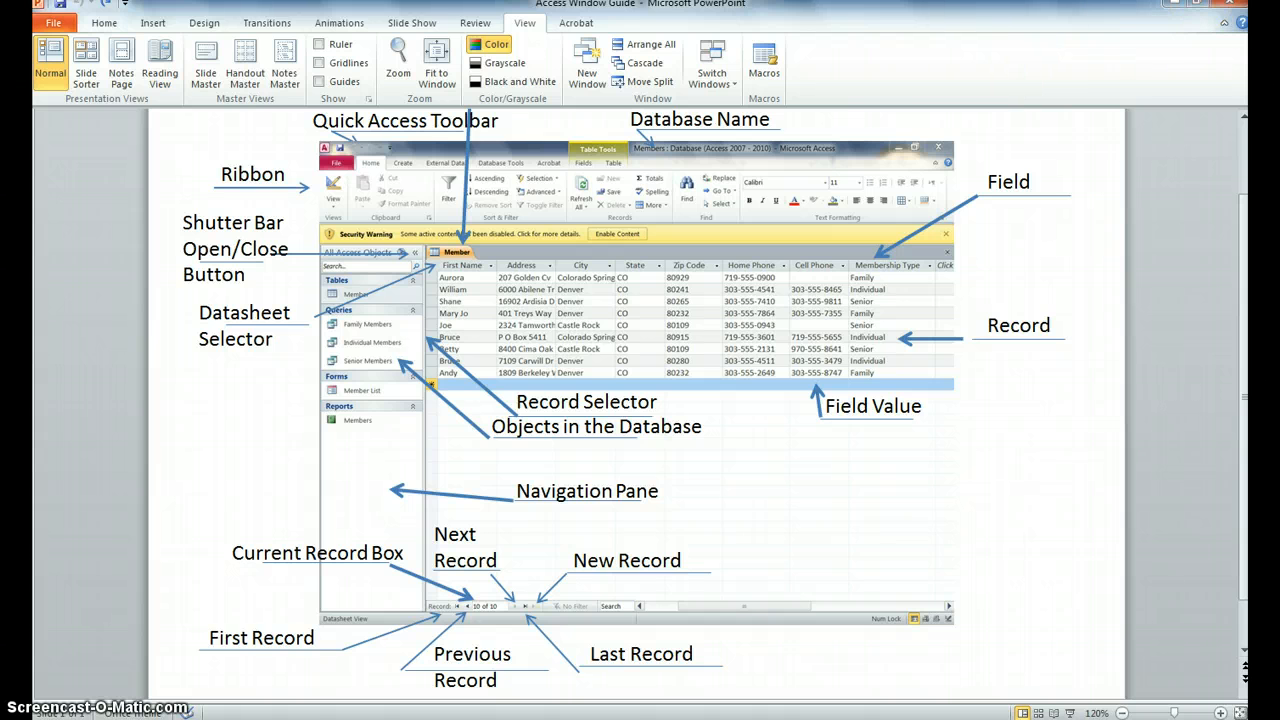
# Step: Switch to Access, open the Member table of the Members database, and check the PowerPoint window guide before returning to the table
pyautogui.click(1175, 3)
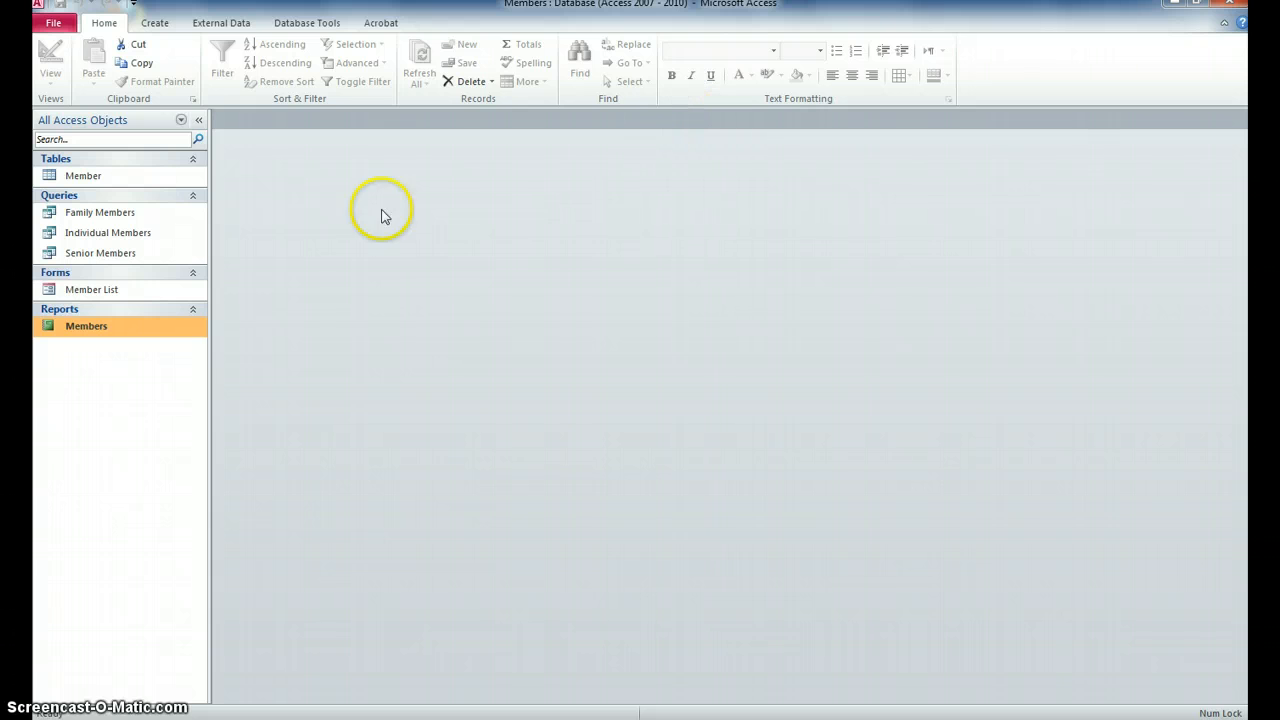
pyautogui.doubleClick(88, 179)
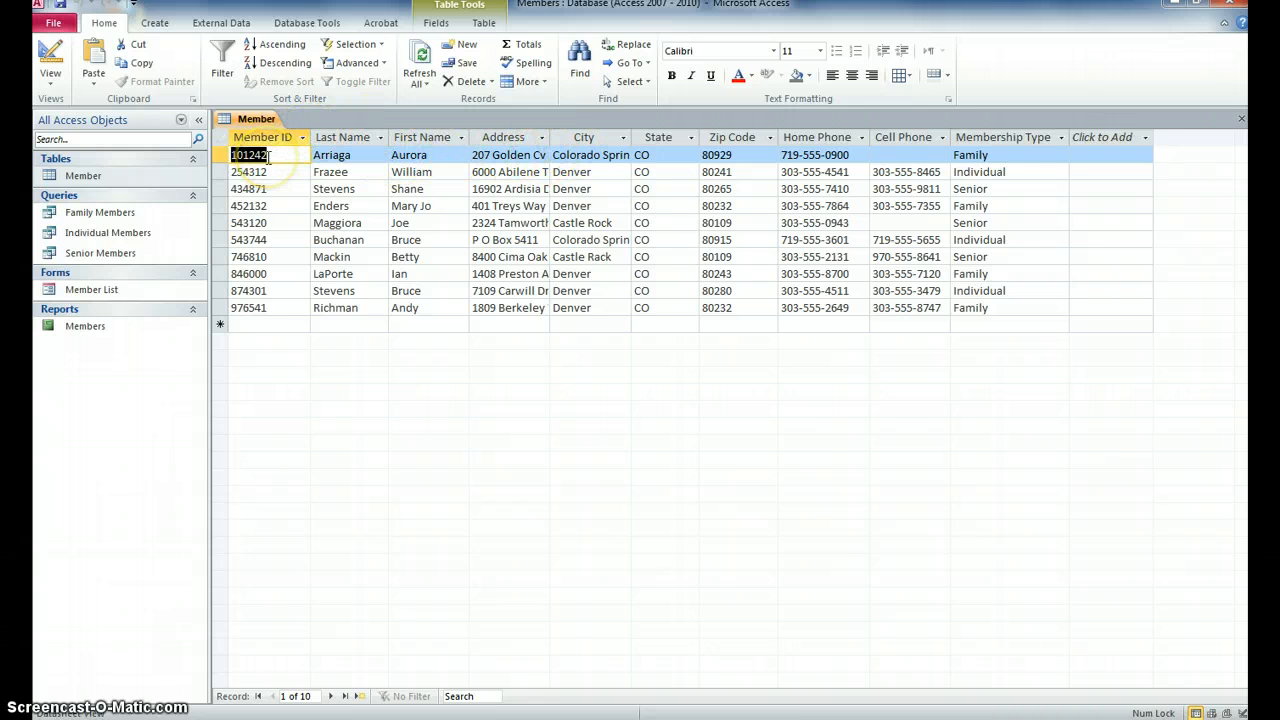
pyautogui.click(560, 719)
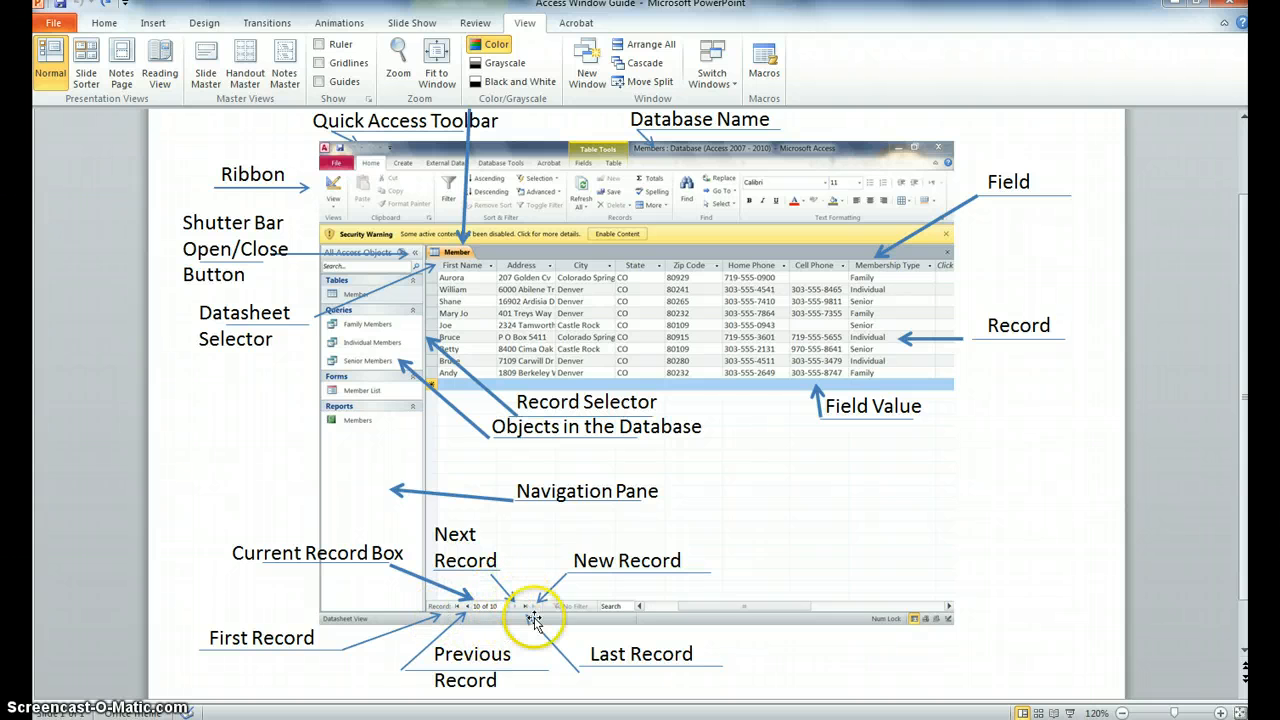
pyautogui.click(1180, 5)
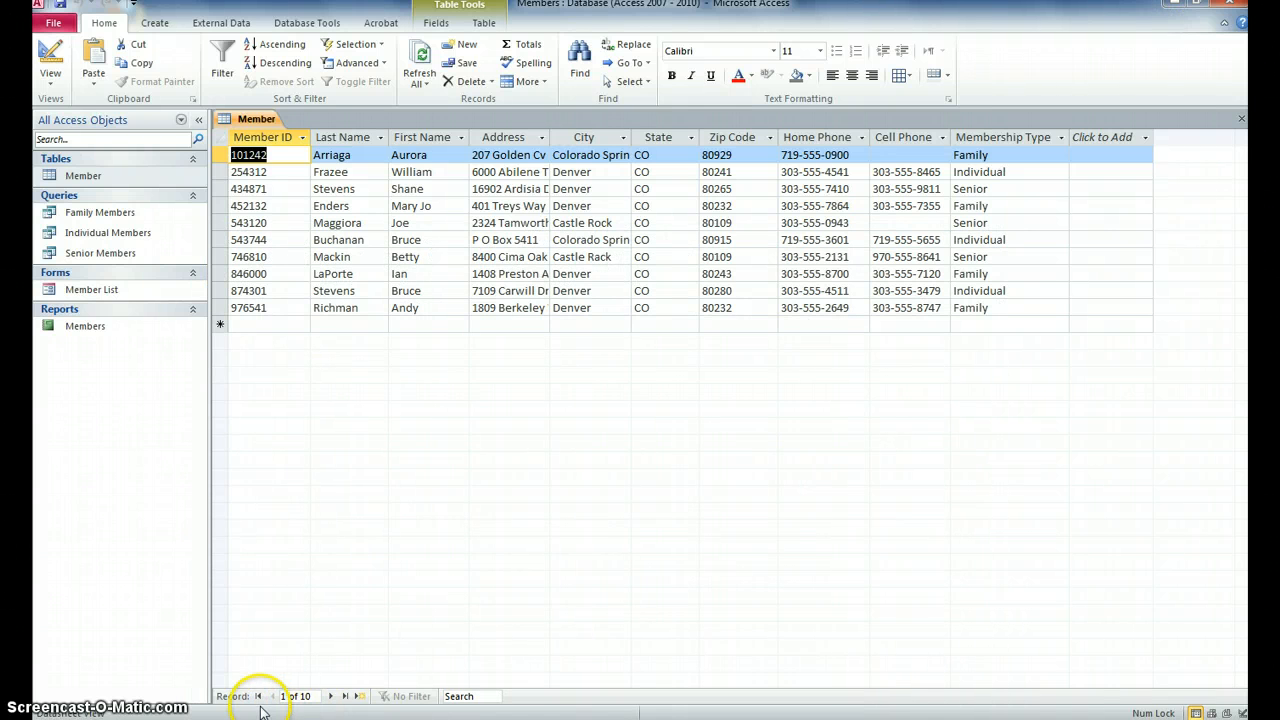
# Step: Navigate the Member table's records: go to the first, jump to the last, move back two and forward two
pyautogui.click(259, 698)
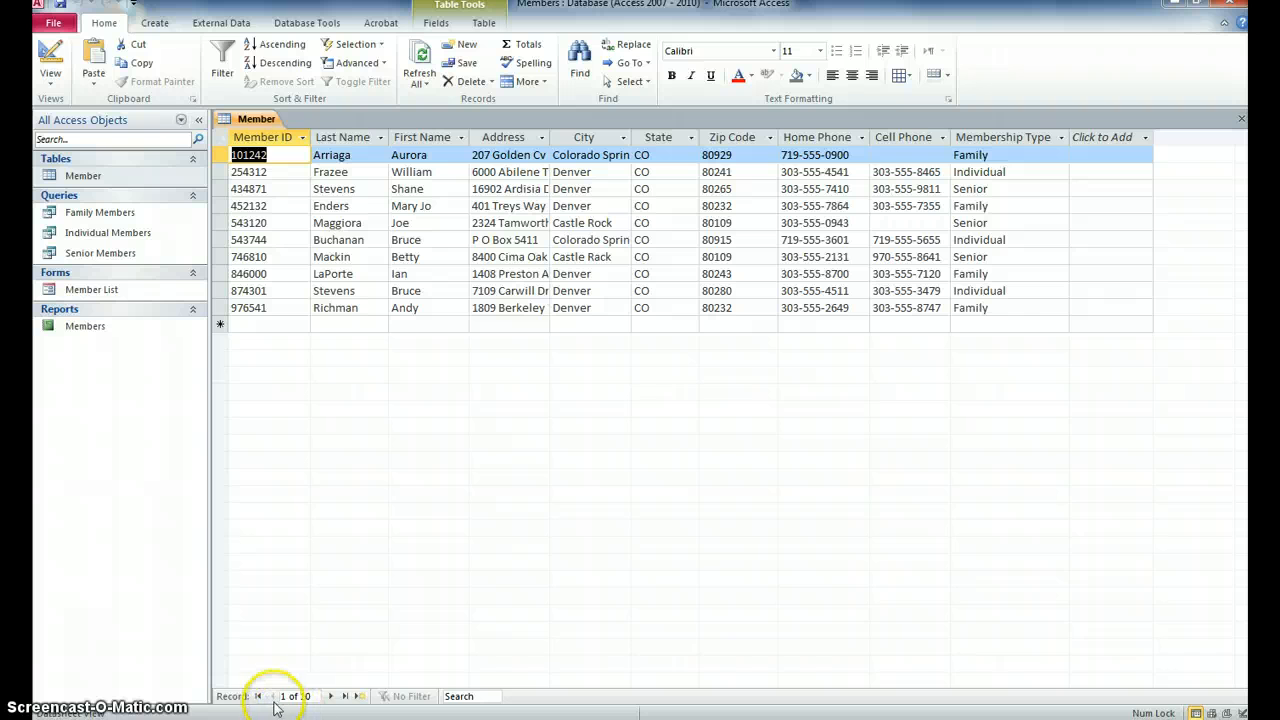
pyautogui.click(344, 697)
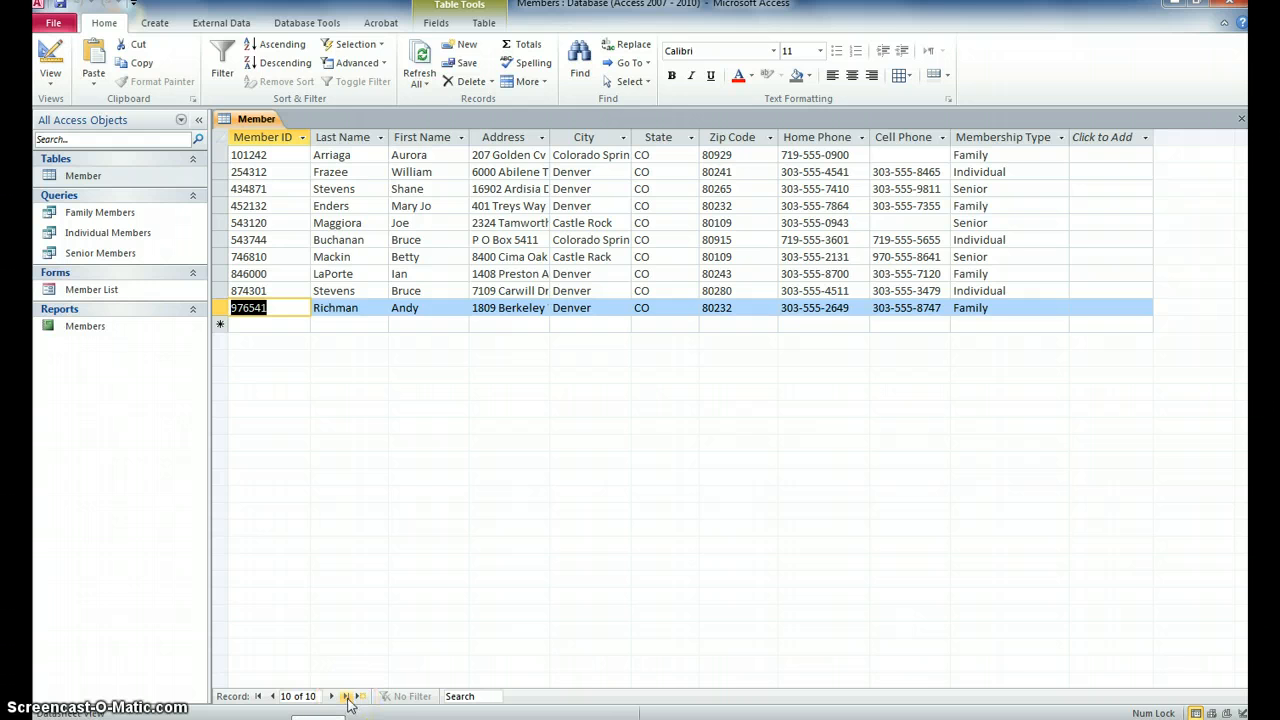
pyautogui.click(272, 697)
pyautogui.click(272, 697)
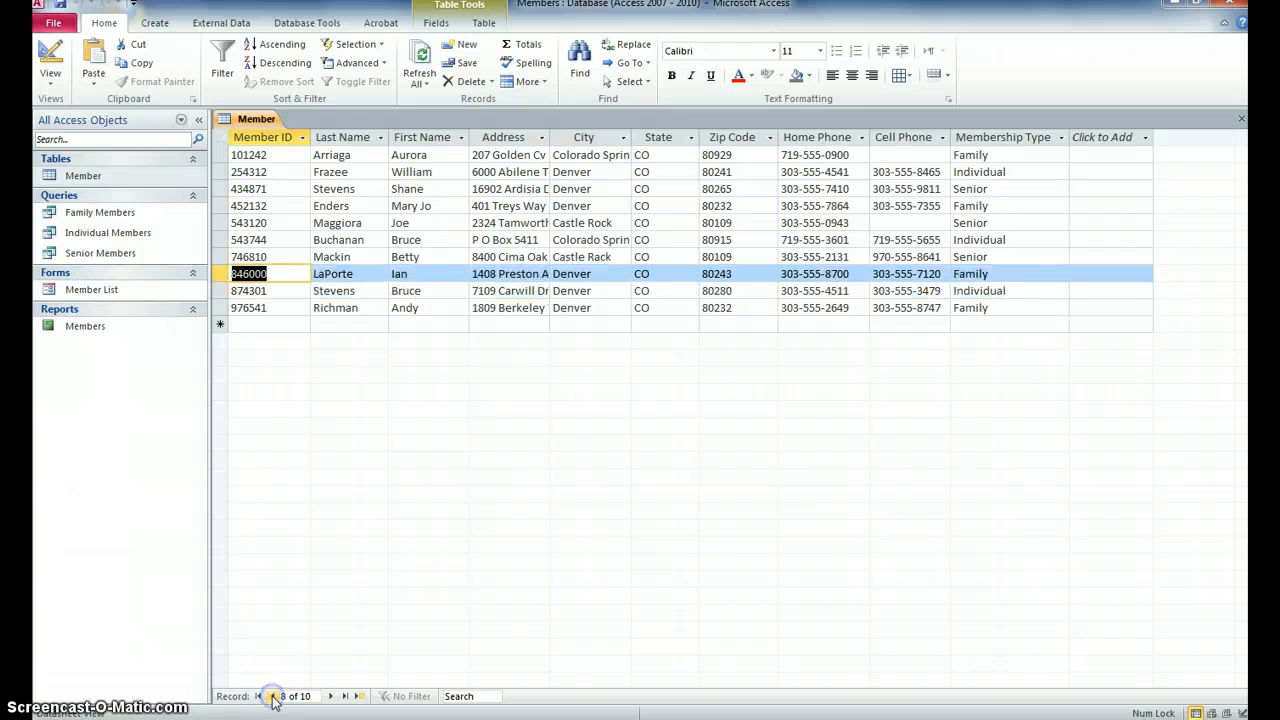
pyautogui.click(331, 697)
pyautogui.click(331, 697)
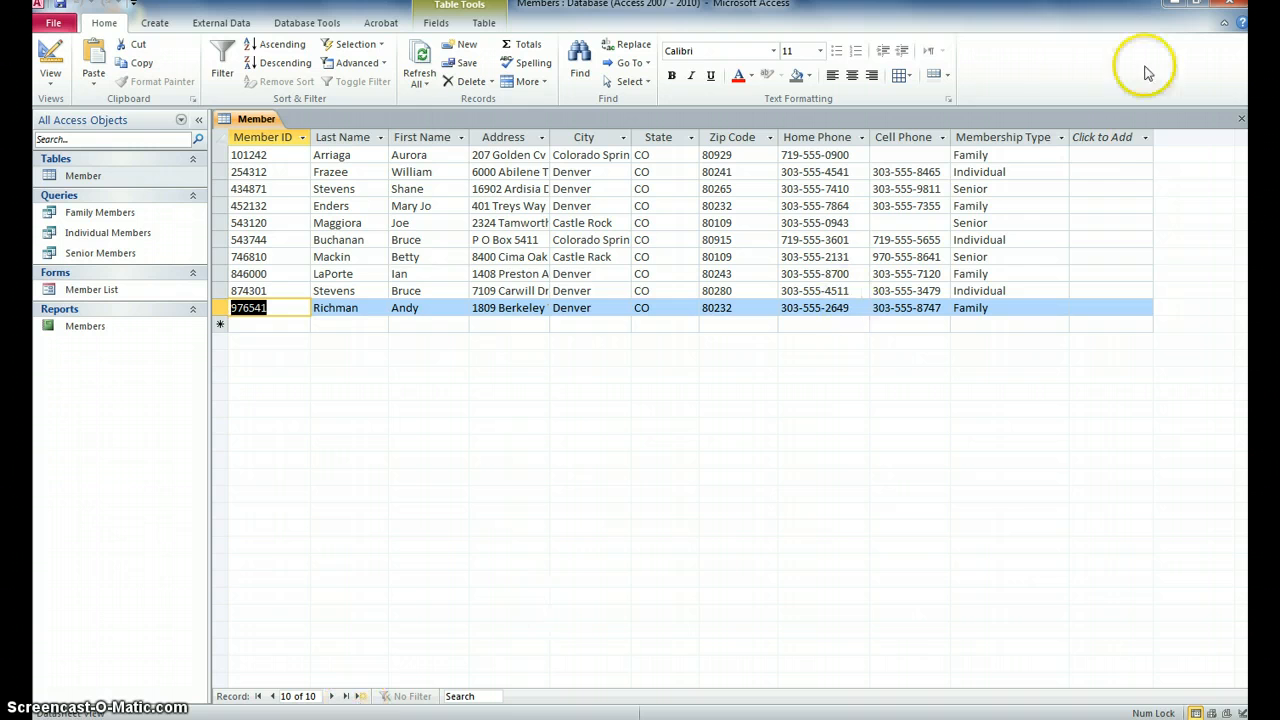
# Step: Switch to the Access Window Guide presentation in PowerPoint, examine the labelled window parts, and close the presentation
pyautogui.click(1170, 5)
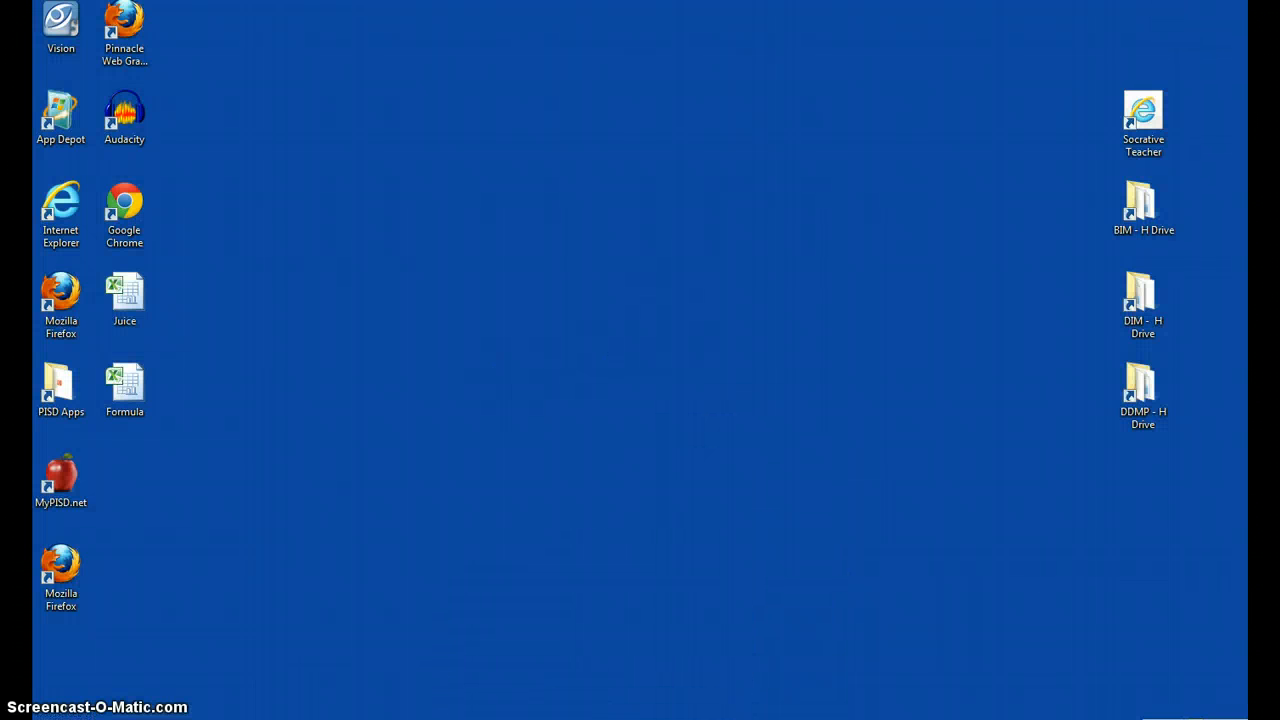
pyautogui.click(526, 719)
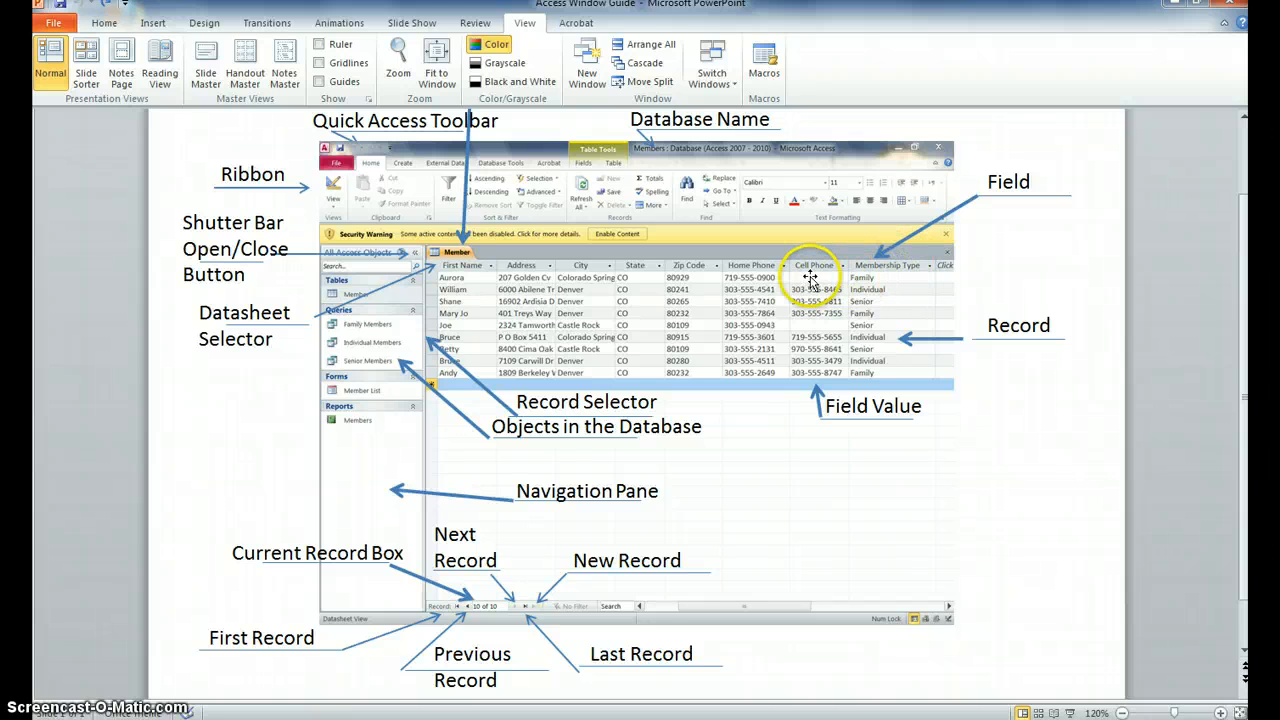
pyautogui.click(810, 276)
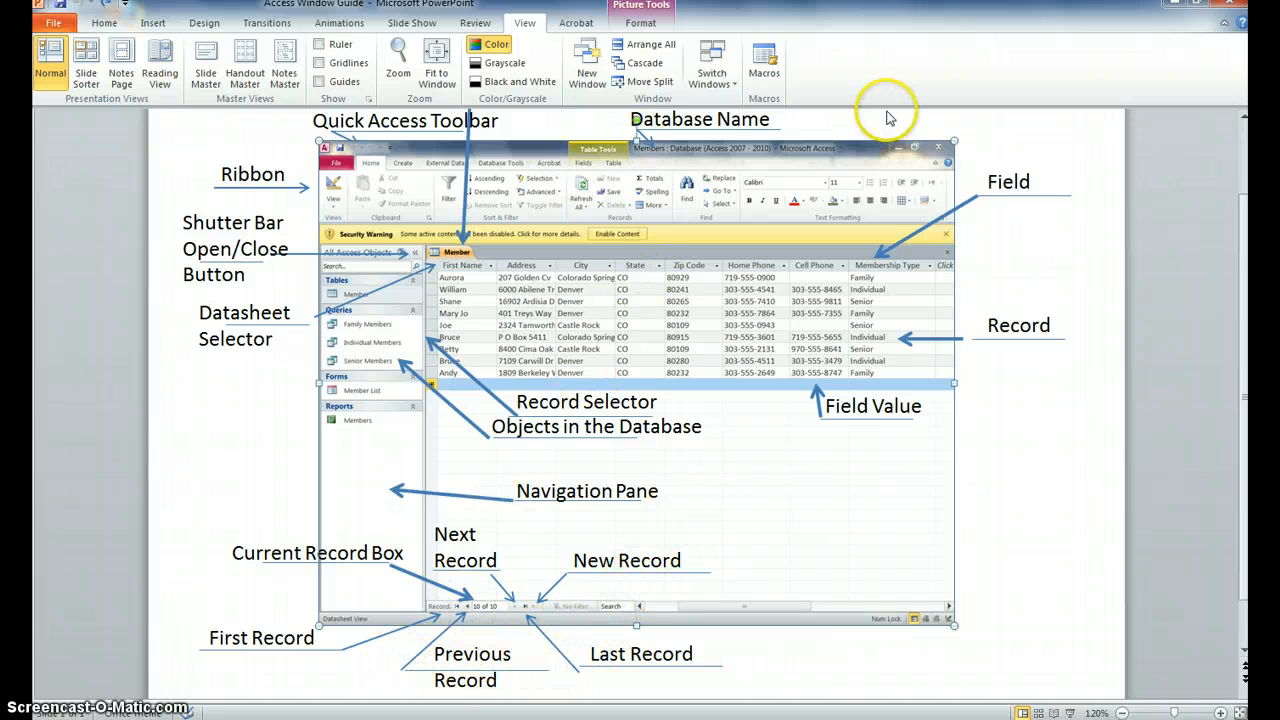
pyautogui.click(1229, 10)
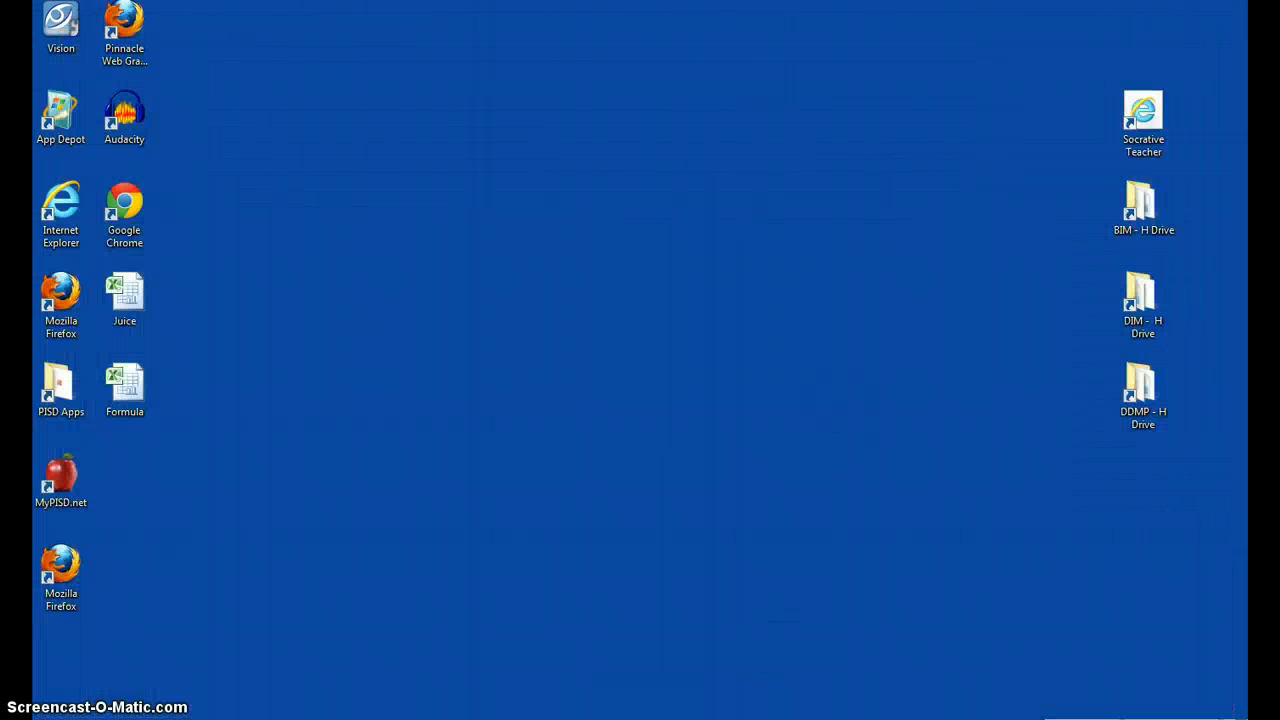
# Step: Switch back to the Members database in Access and close the Member table
pyautogui.click(495, 665)
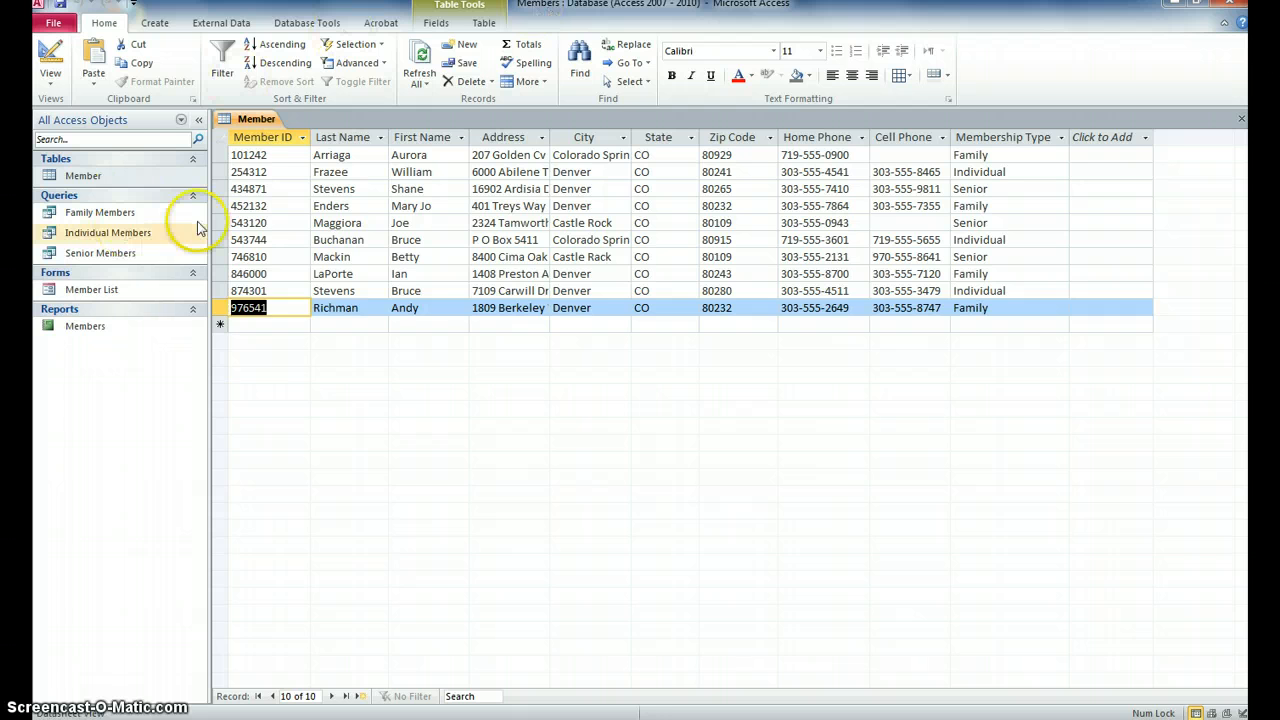
pyautogui.rightClick(250, 119)
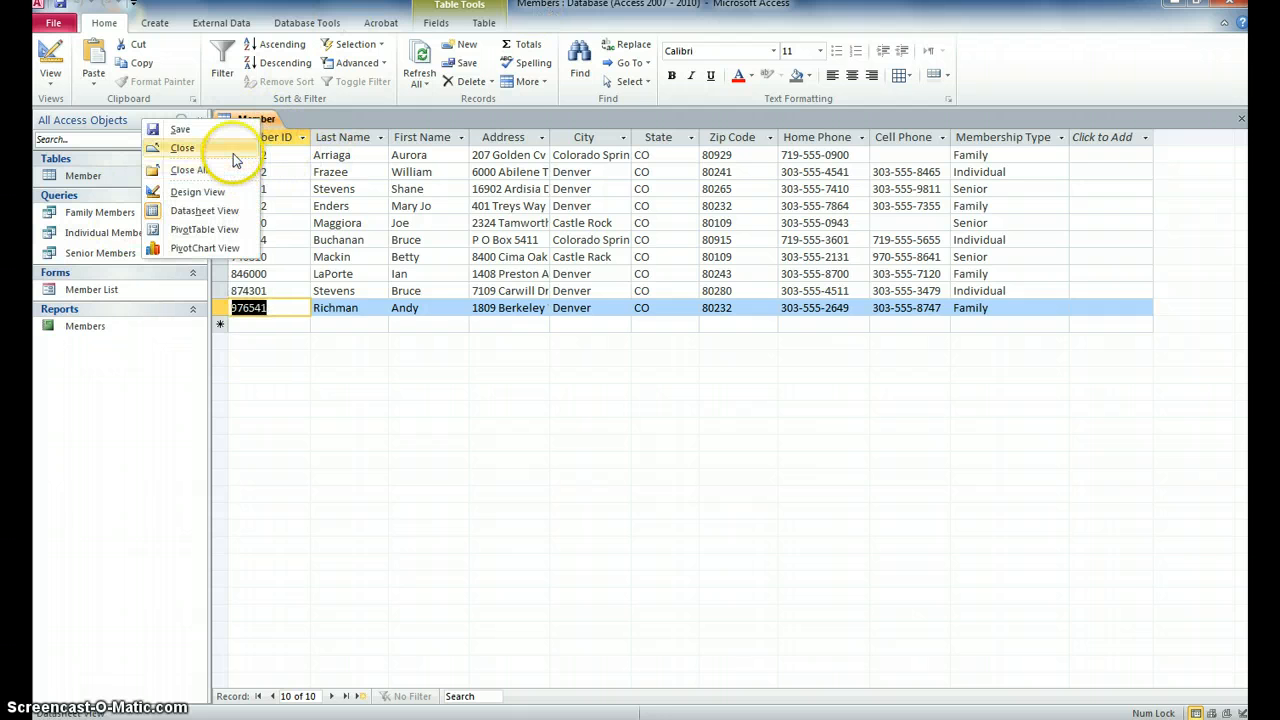
pyautogui.click(232, 149)
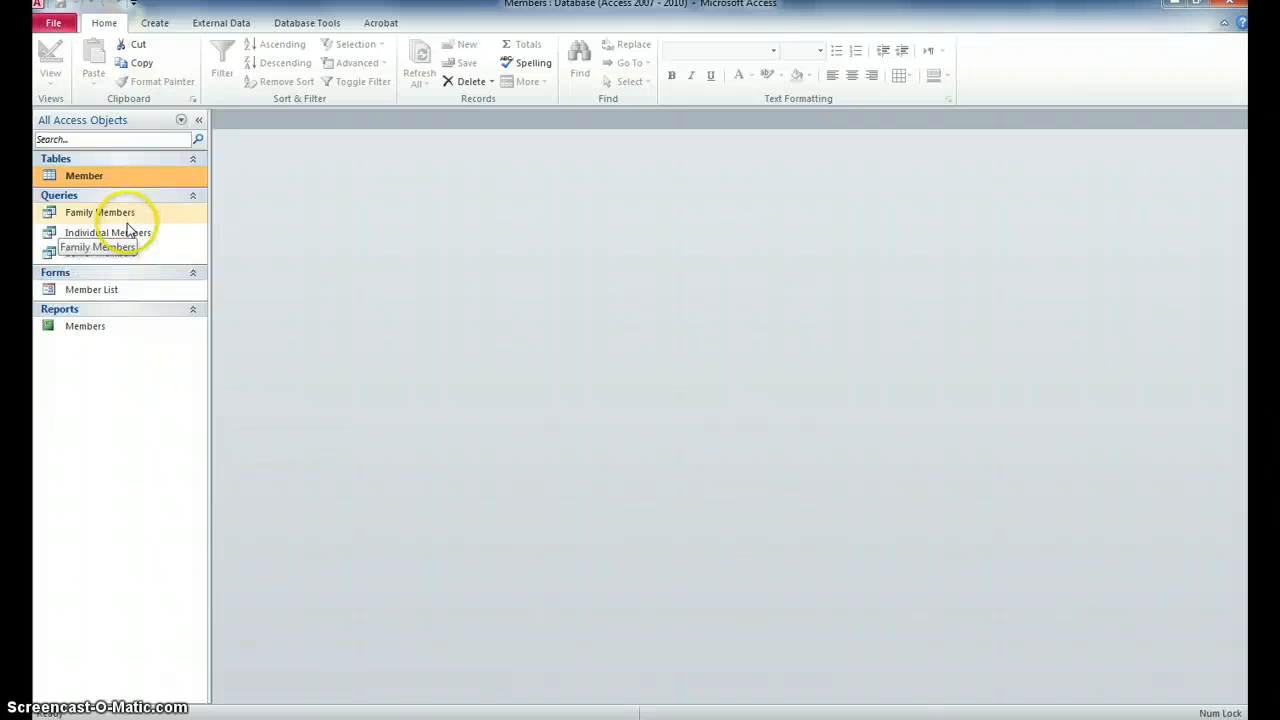
# Step: Open the Member table and the Family Members, Individual Members and Senior Members queries, comparing the Family Members query with the table
pyautogui.click(56, 180)
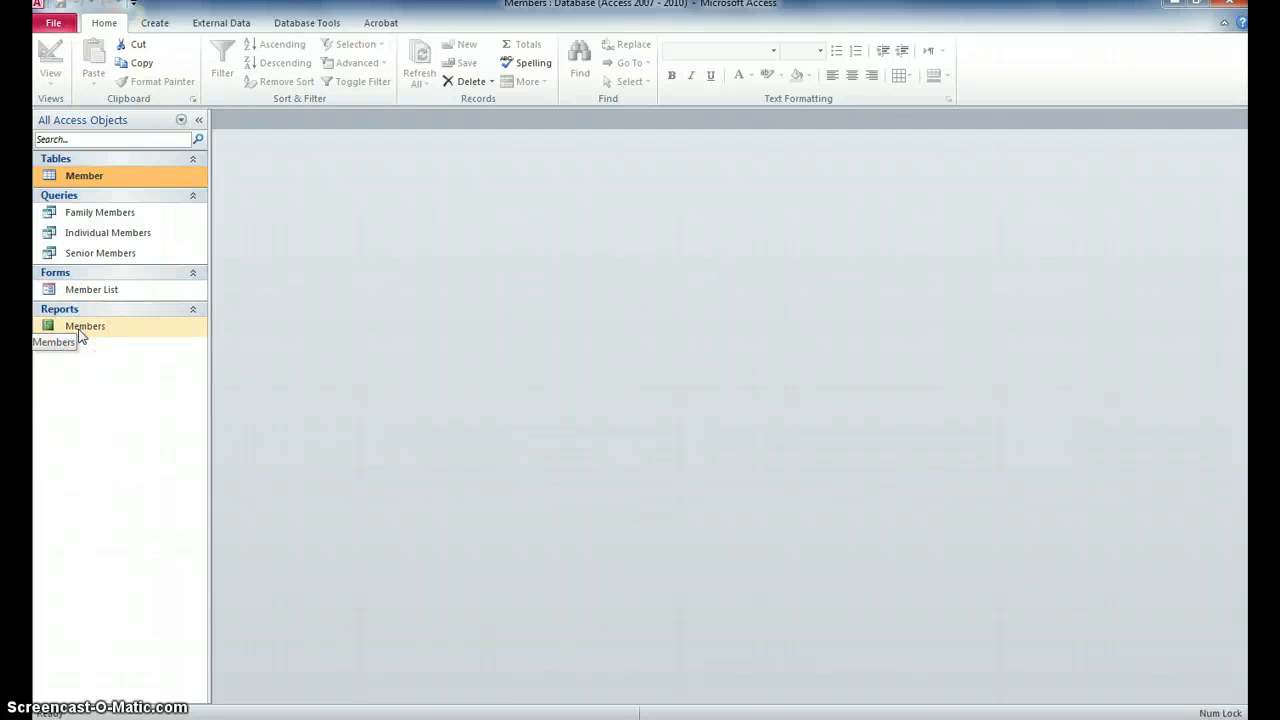
pyautogui.doubleClick(84, 176)
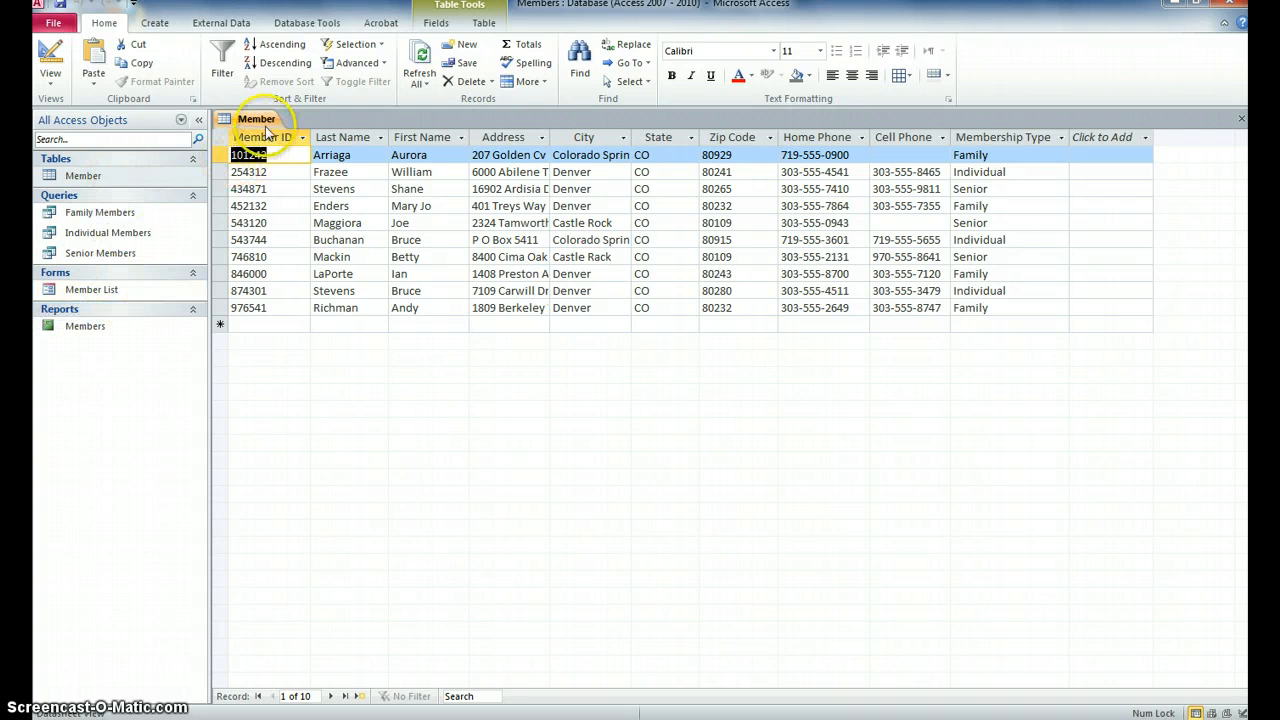
pyautogui.doubleClick(90, 214)
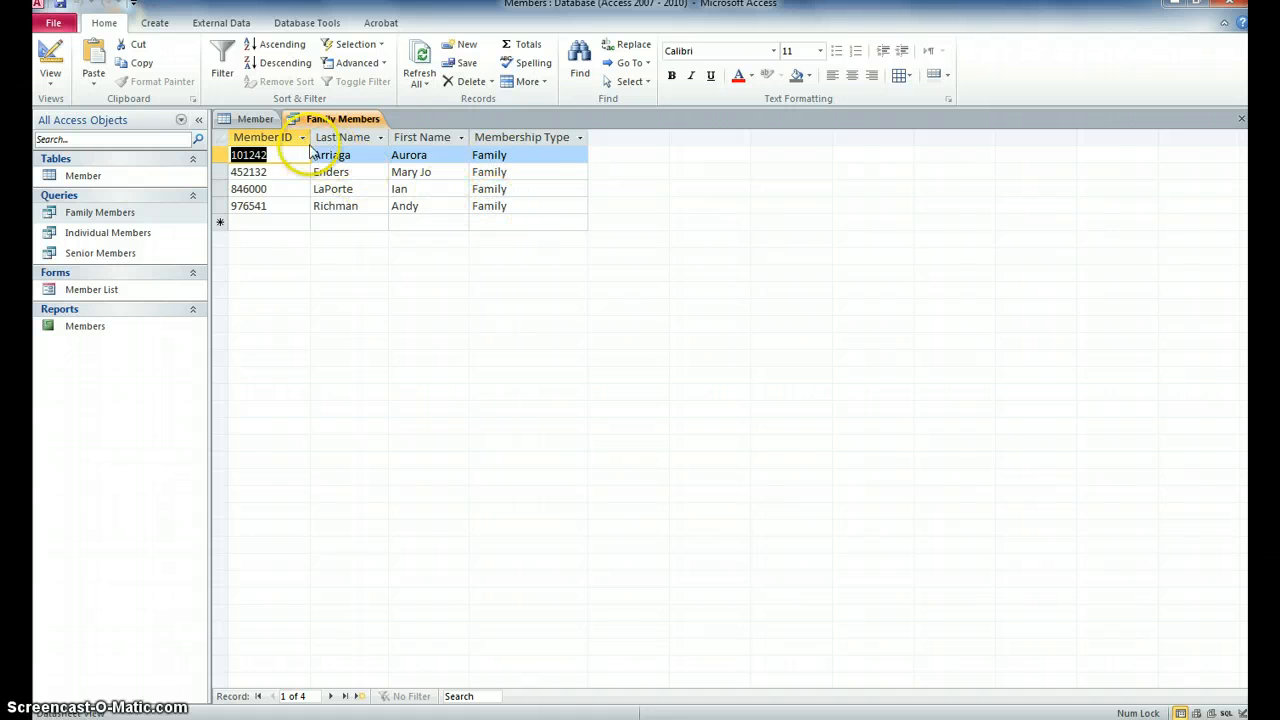
pyautogui.click(253, 118)
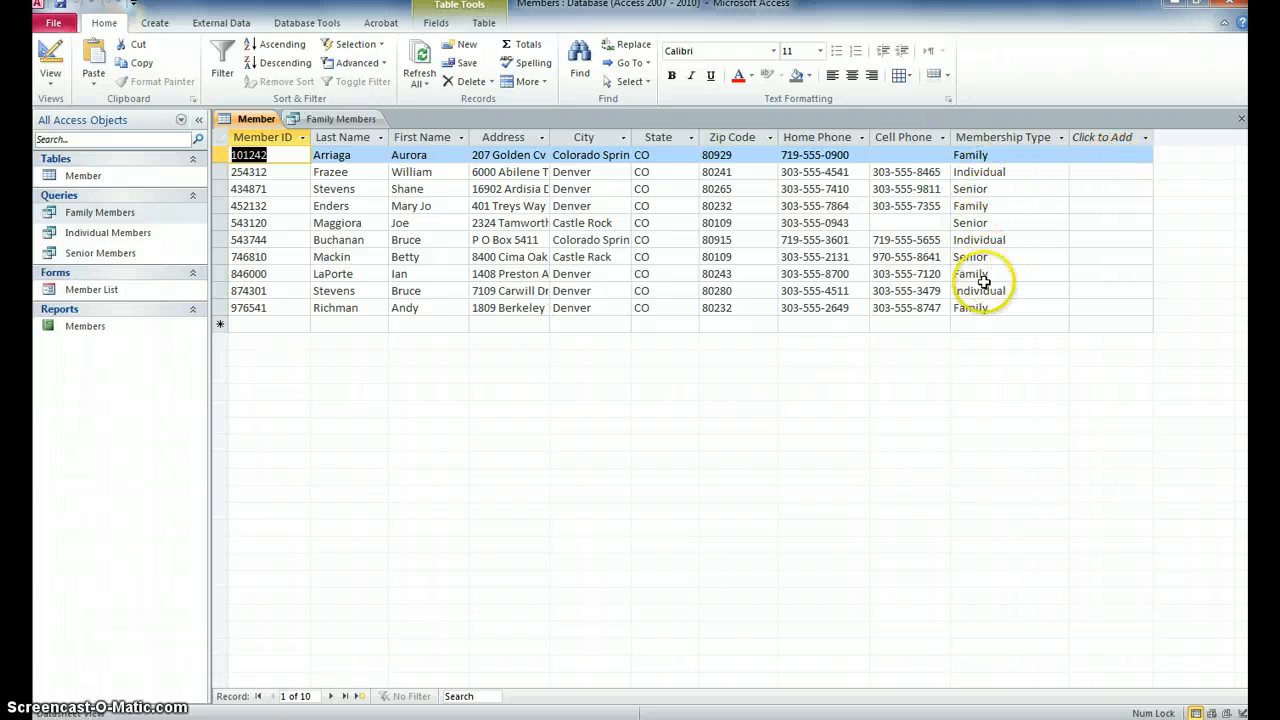
pyautogui.doubleClick(93, 236)
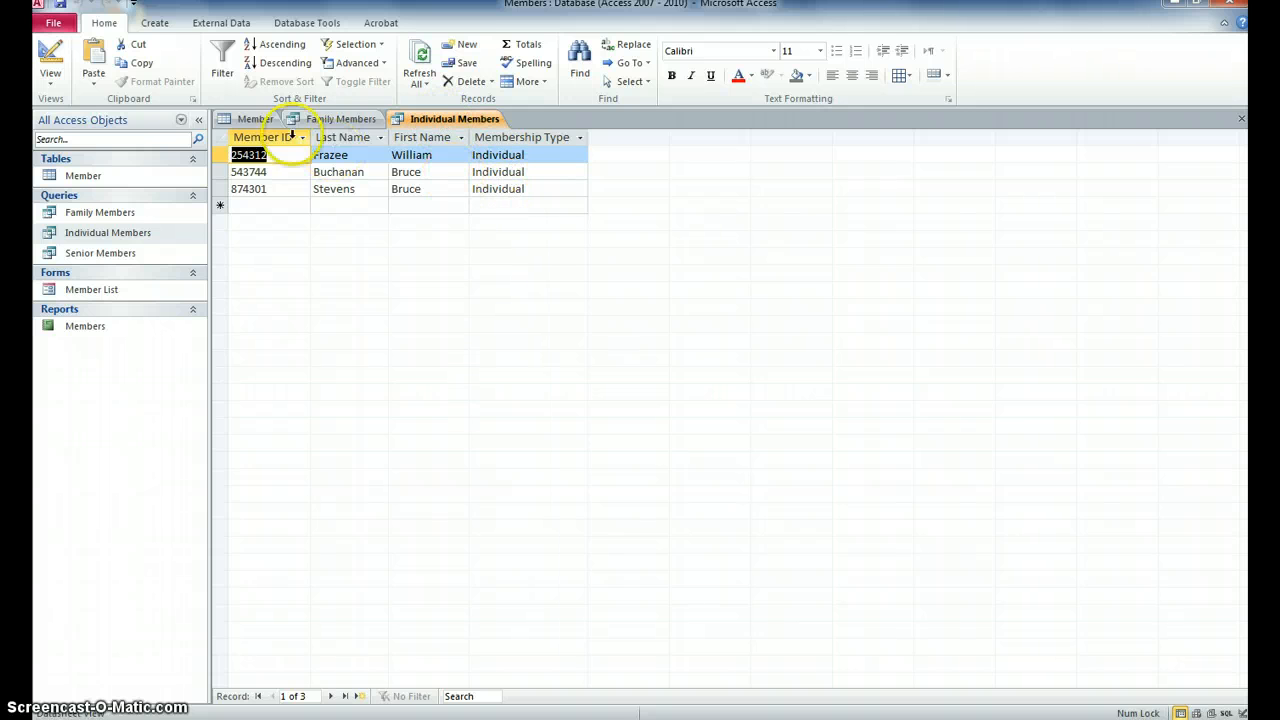
pyautogui.doubleClick(90, 253)
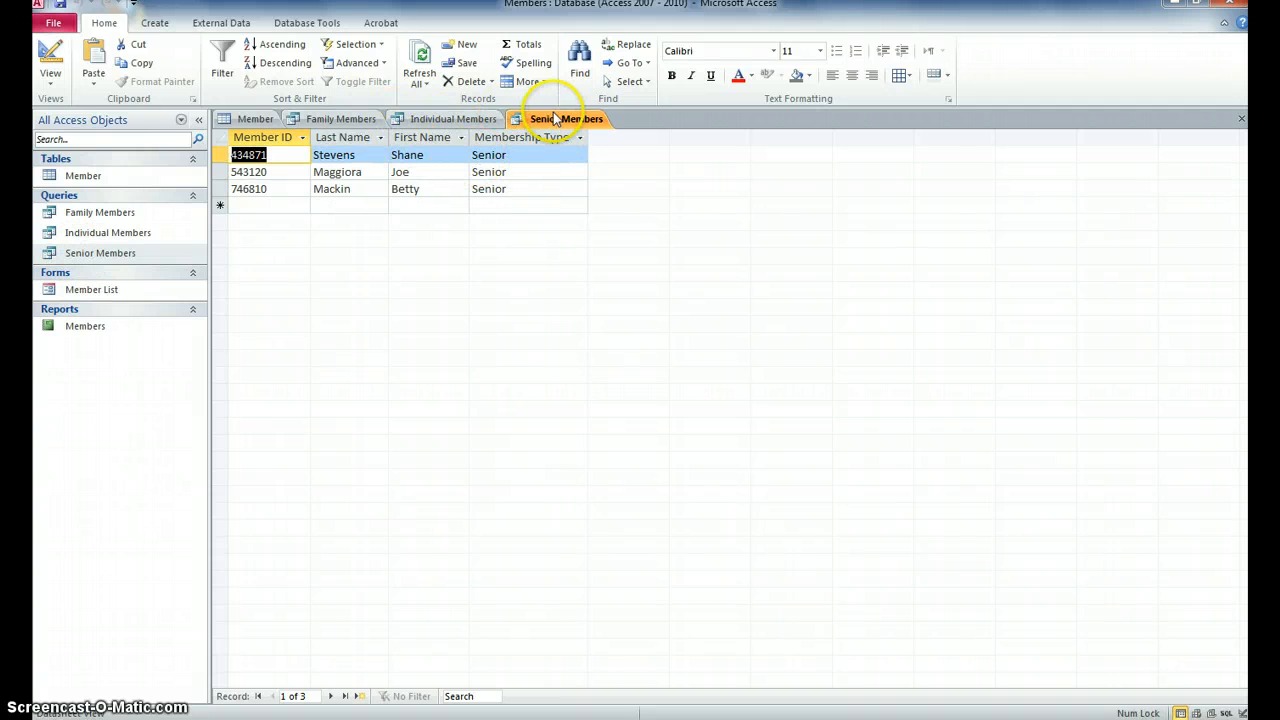
# Step: Open the Member List form, advance to its second record, and return to the Member table by way of the Family Members query
pyautogui.doubleClick(101, 293)
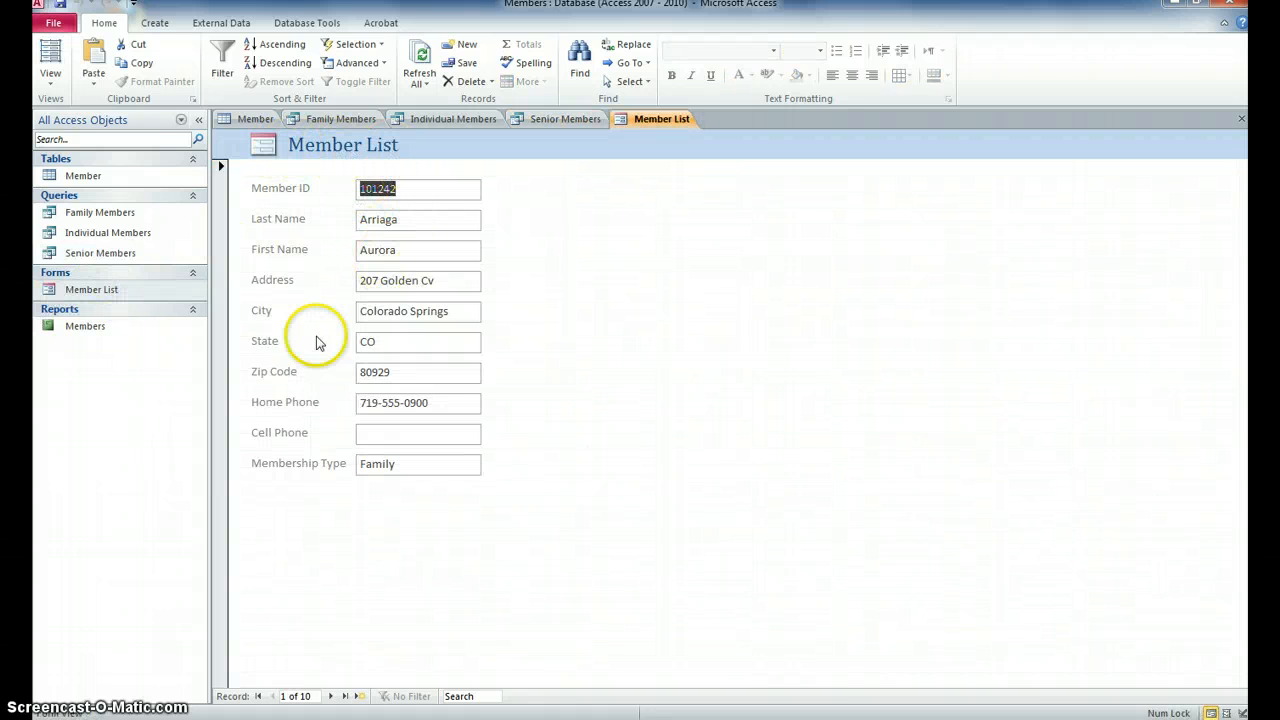
pyautogui.click(330, 696)
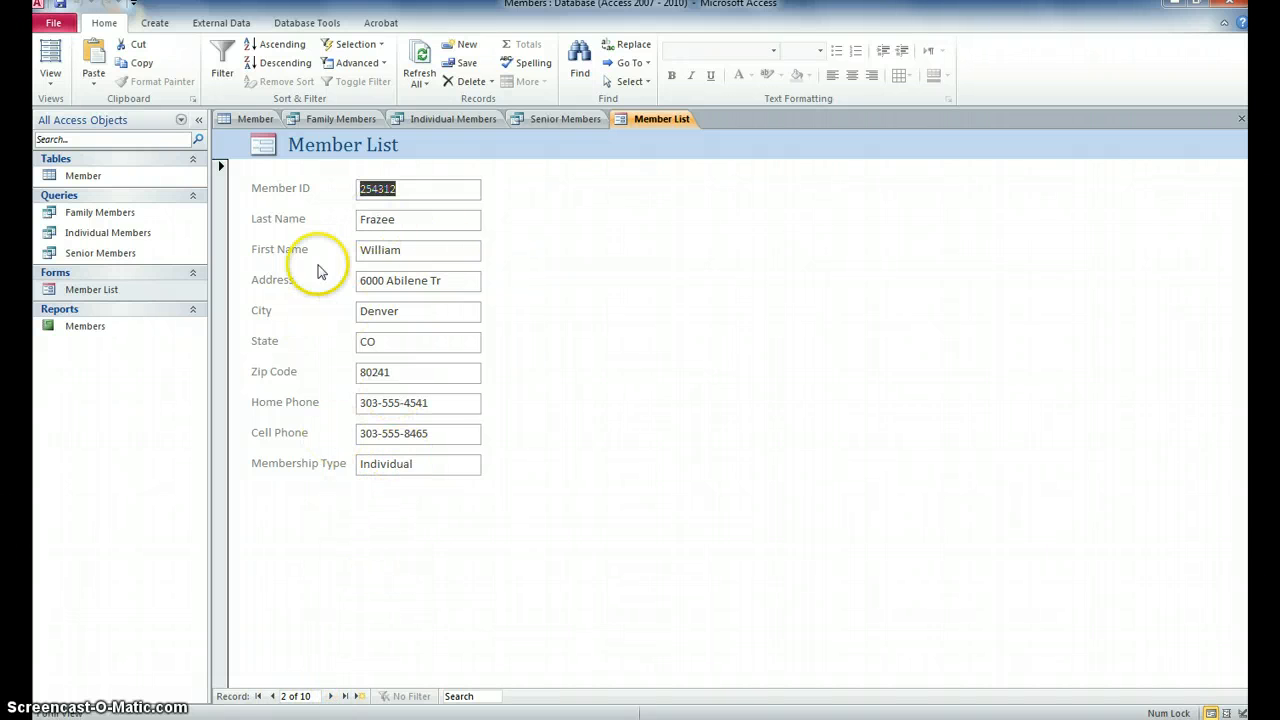
pyautogui.click(305, 119)
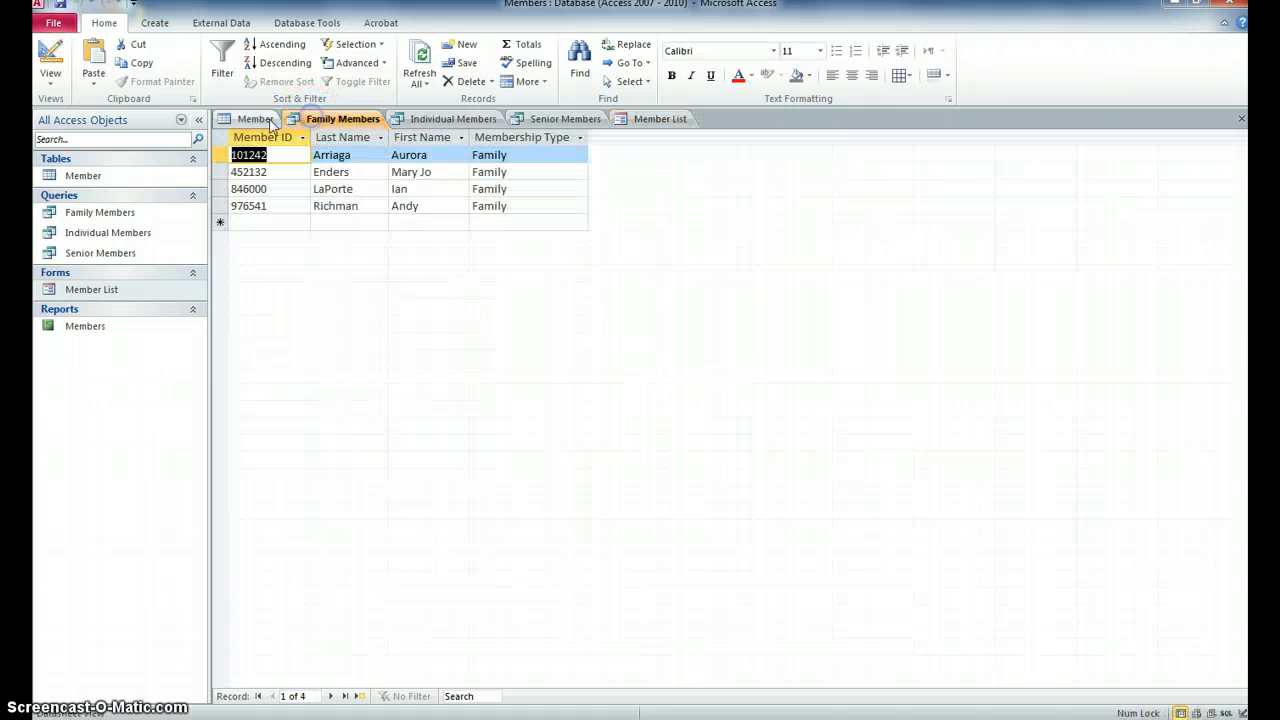
pyautogui.click(250, 119)
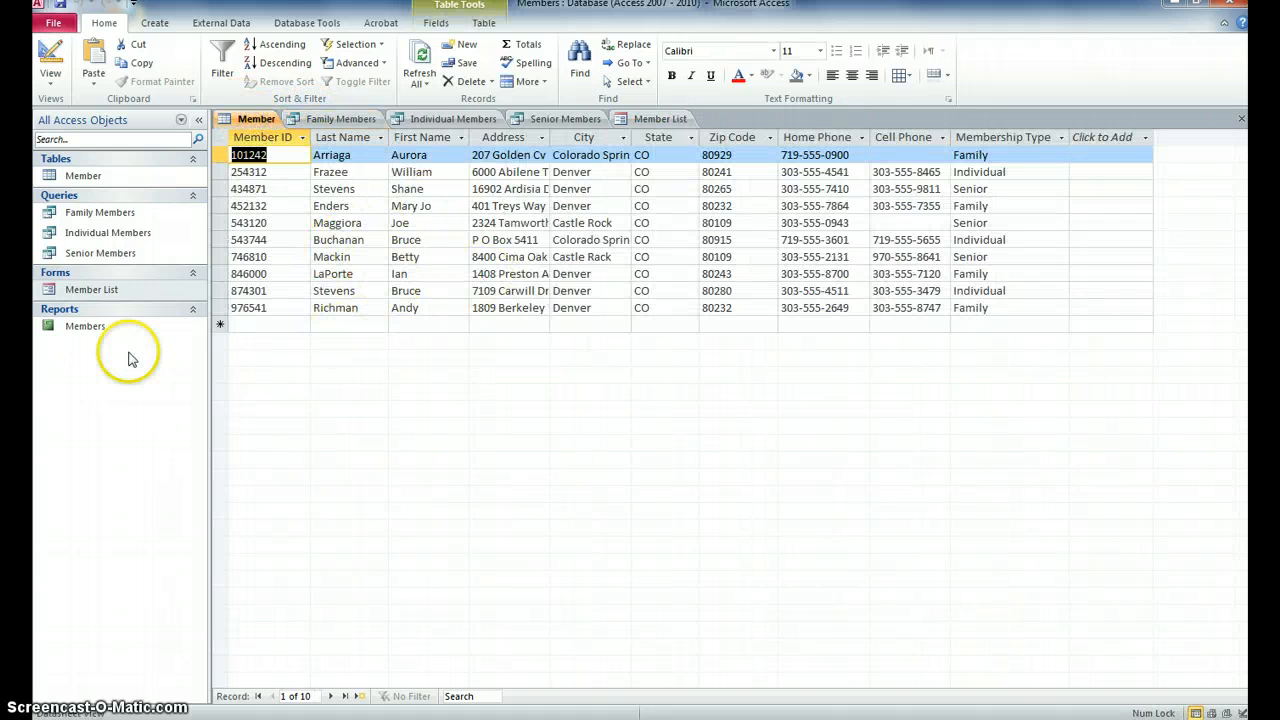
# Step: Open the Members report and select the Member table in the object list
pyautogui.click(91, 330)
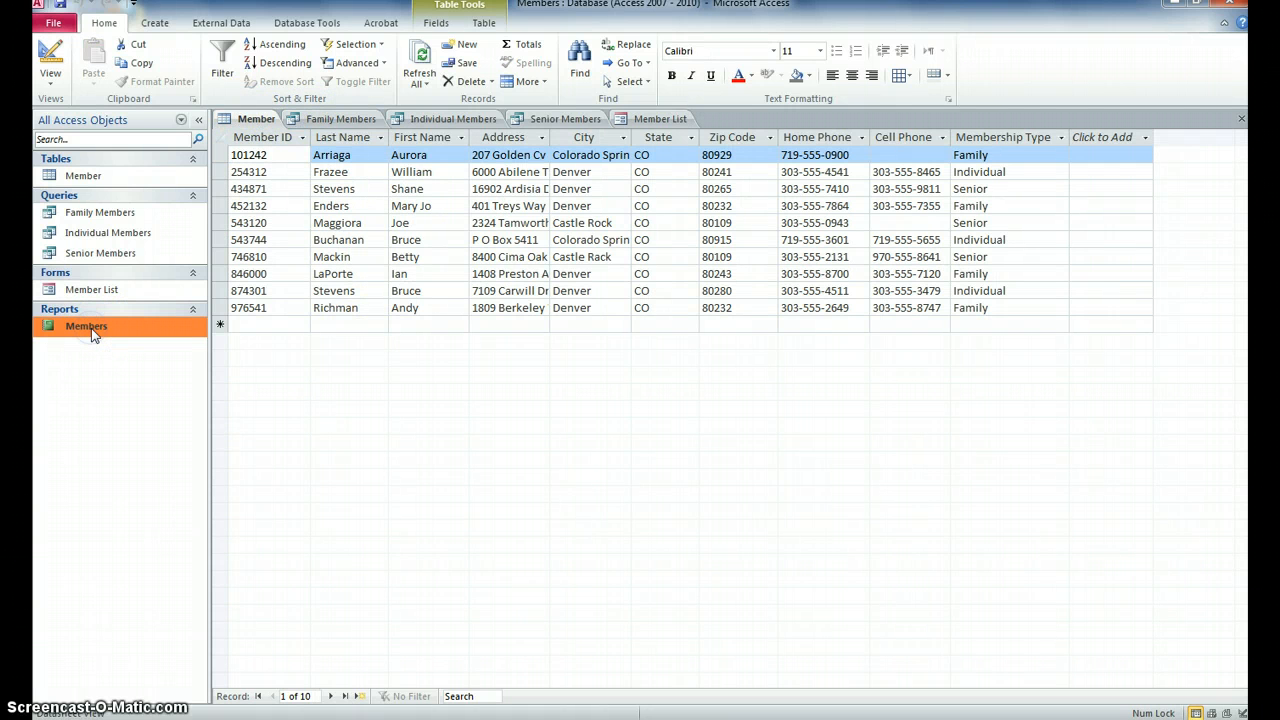
pyautogui.doubleClick(91, 330)
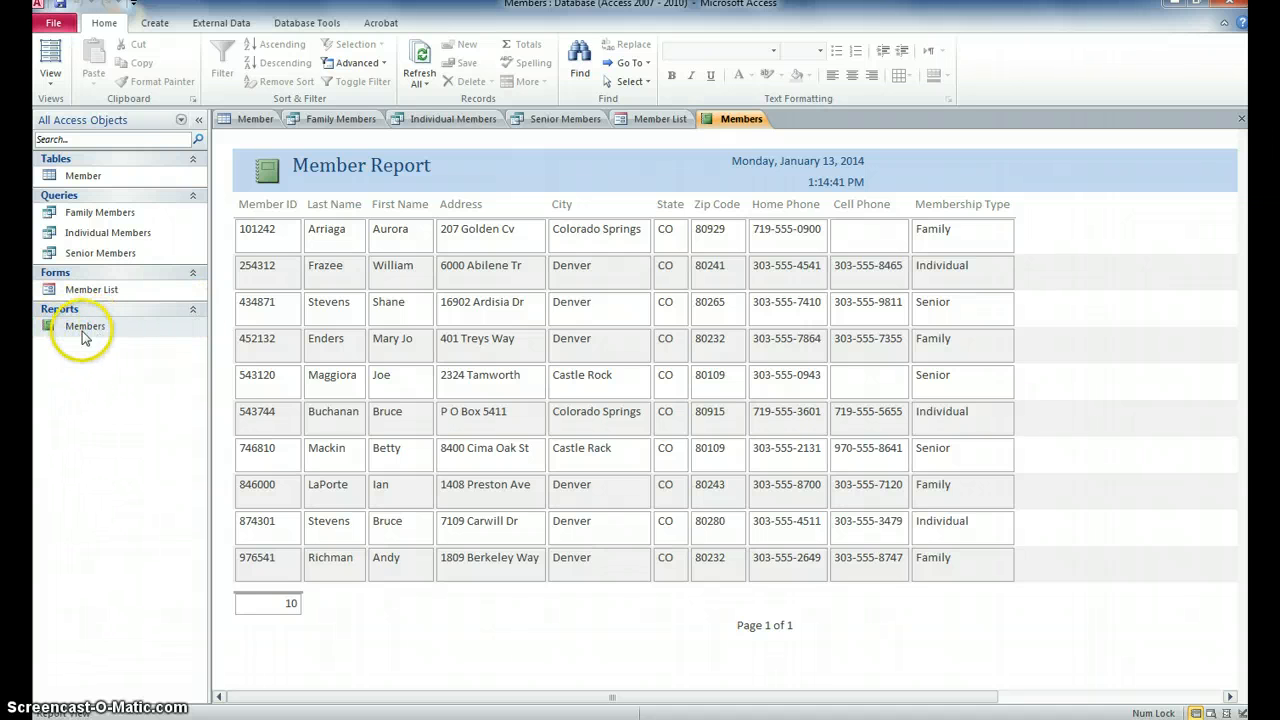
pyautogui.click(76, 178)
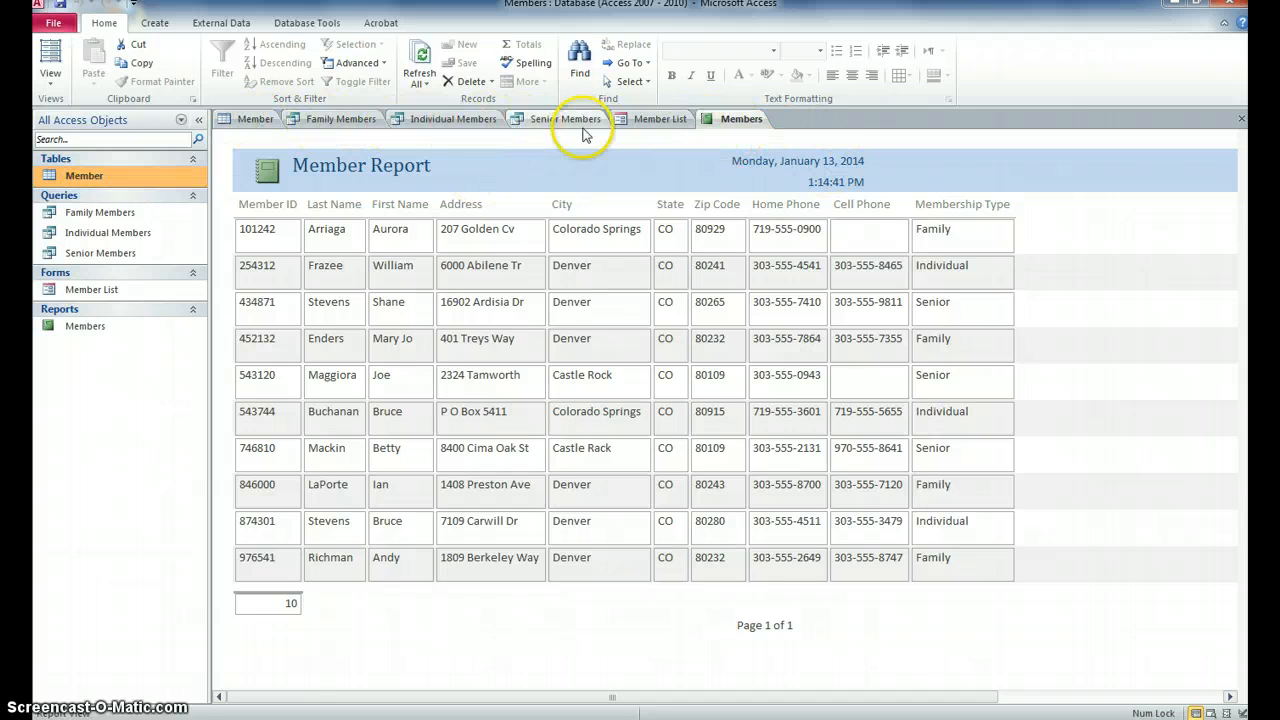
# Step: Review the open Member List form and the Senior Members and Individual Members queries, ending on the Member table
pyautogui.click(662, 119)
pyautogui.click(568, 119)
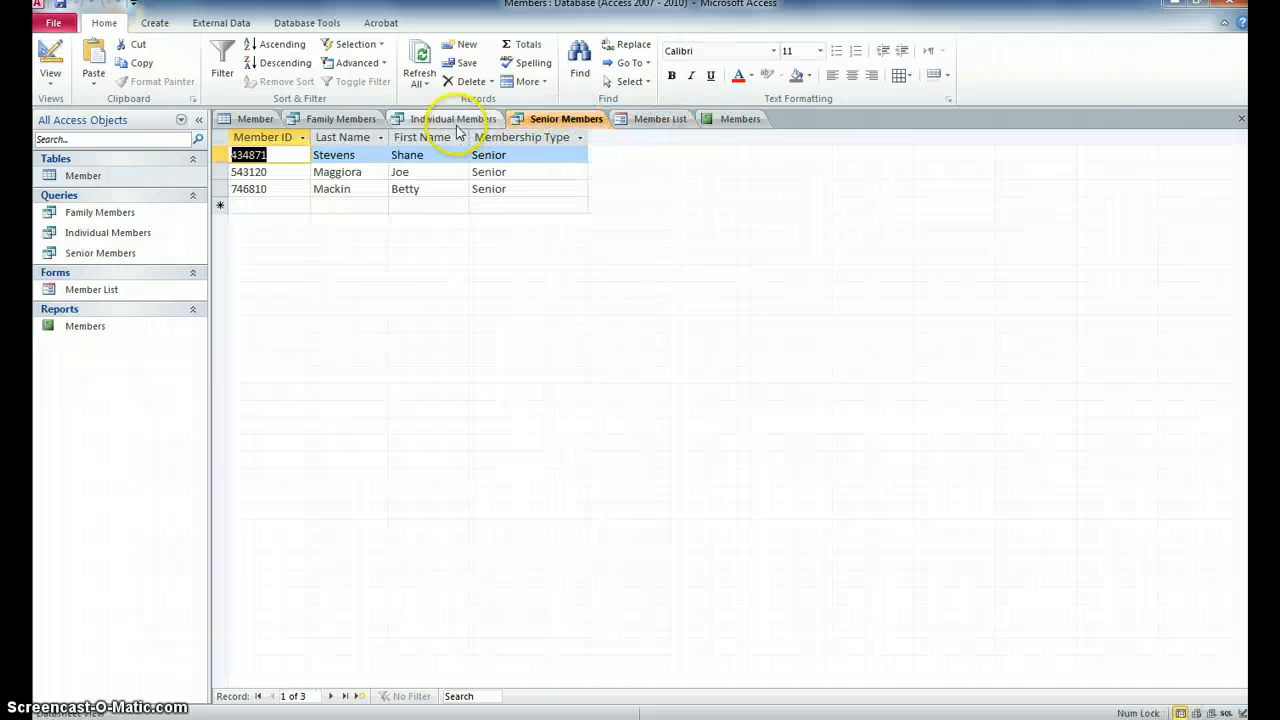
pyautogui.click(455, 119)
pyautogui.click(255, 120)
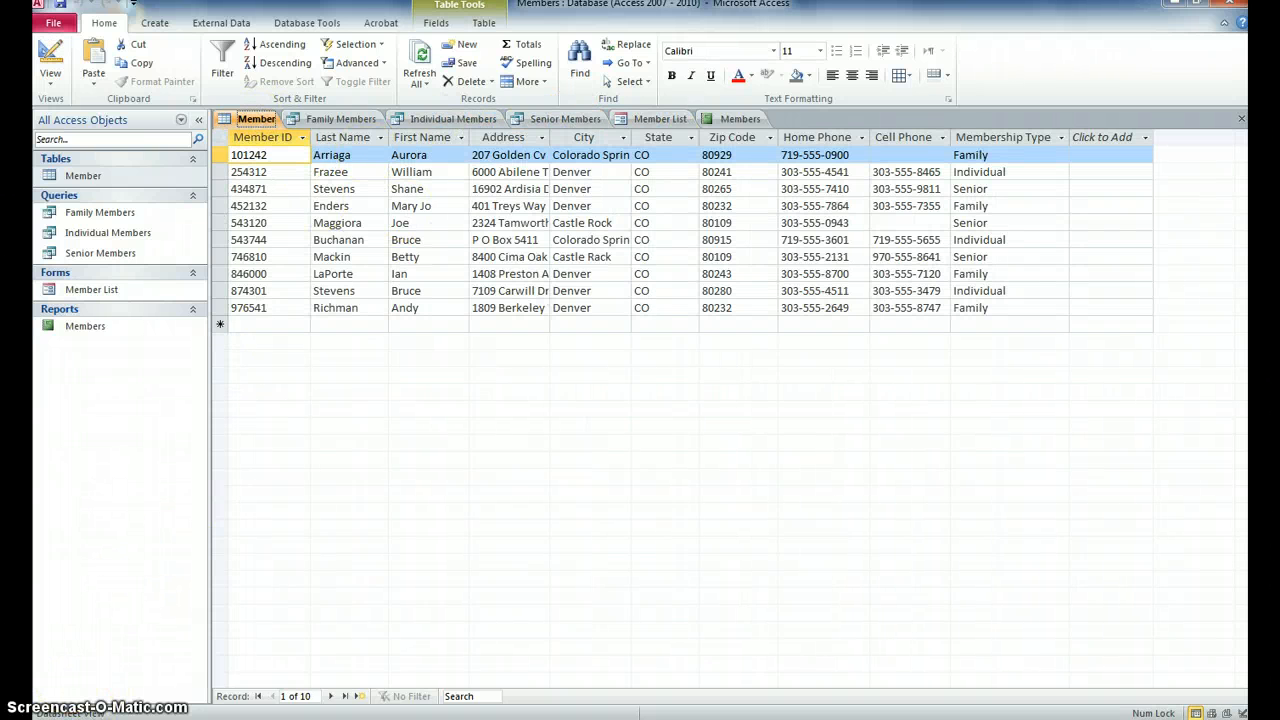
# Step: Collapse the Navigation Pane and open it again
pyautogui.click(200, 121)
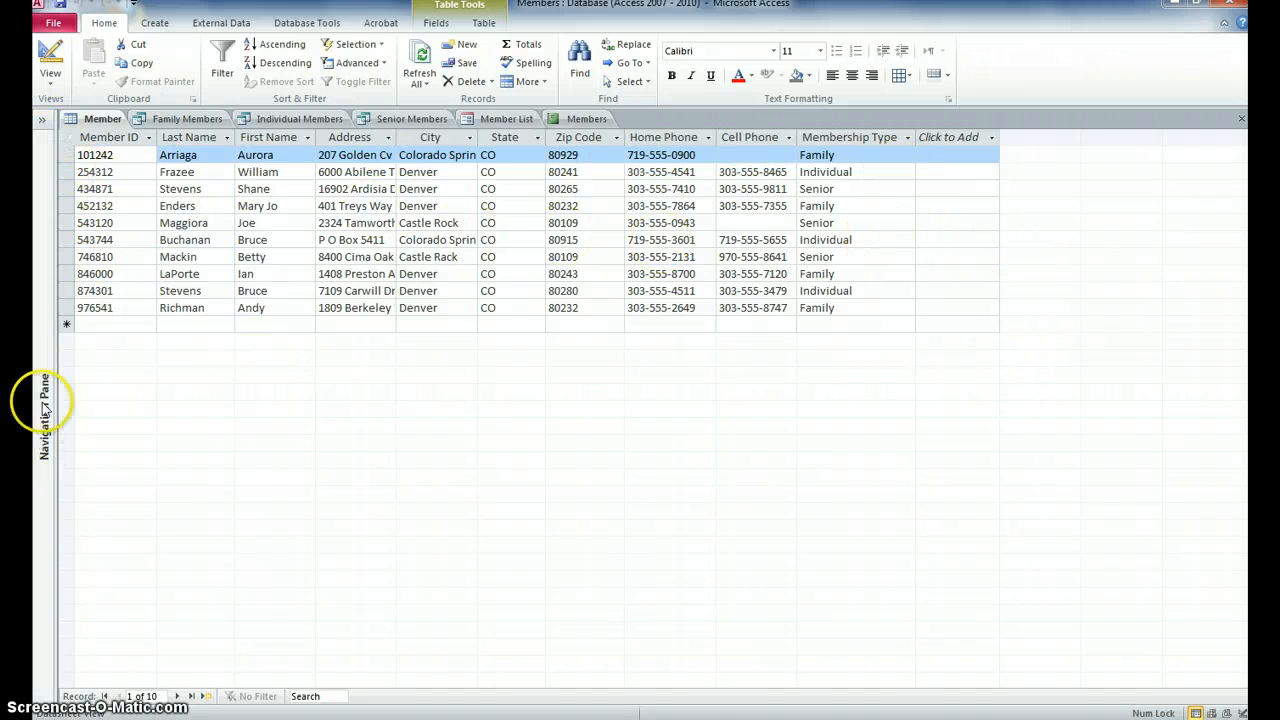
pyautogui.click(44, 122)
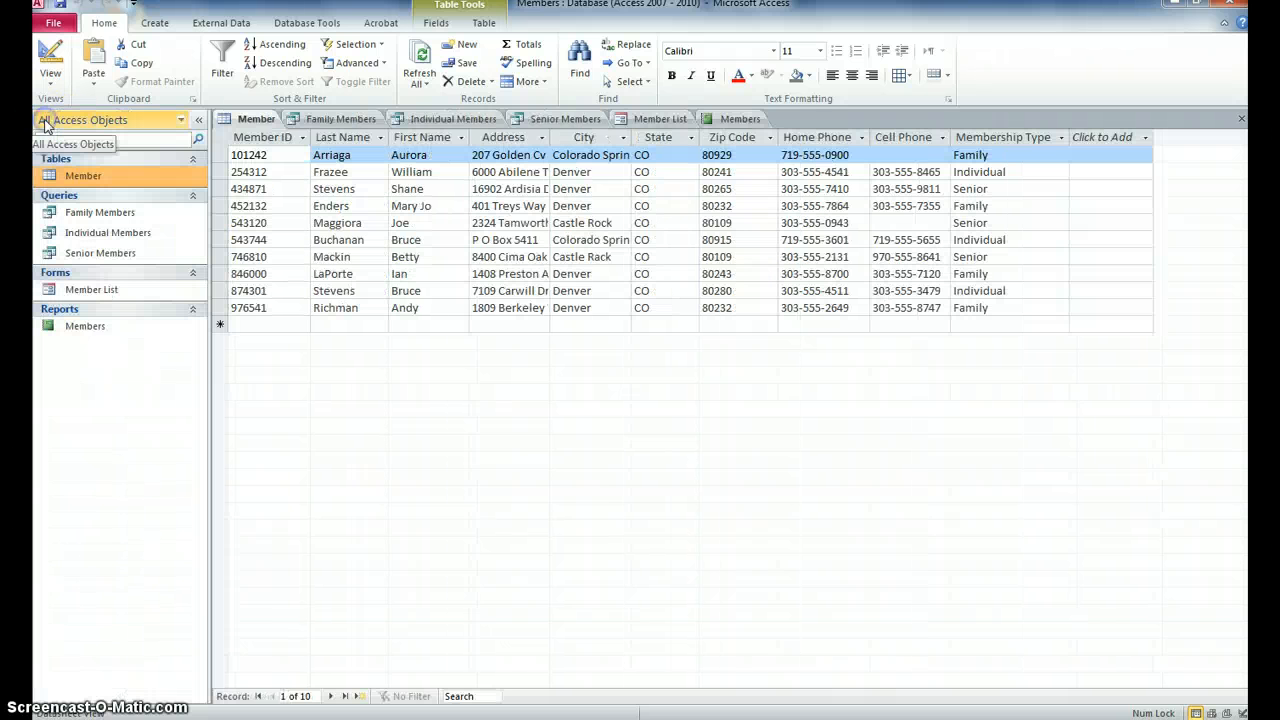
# Step: Collapse the Queries, Forms and Reports groups in the Navigation Pane and expand all three again
pyautogui.click(193, 197)
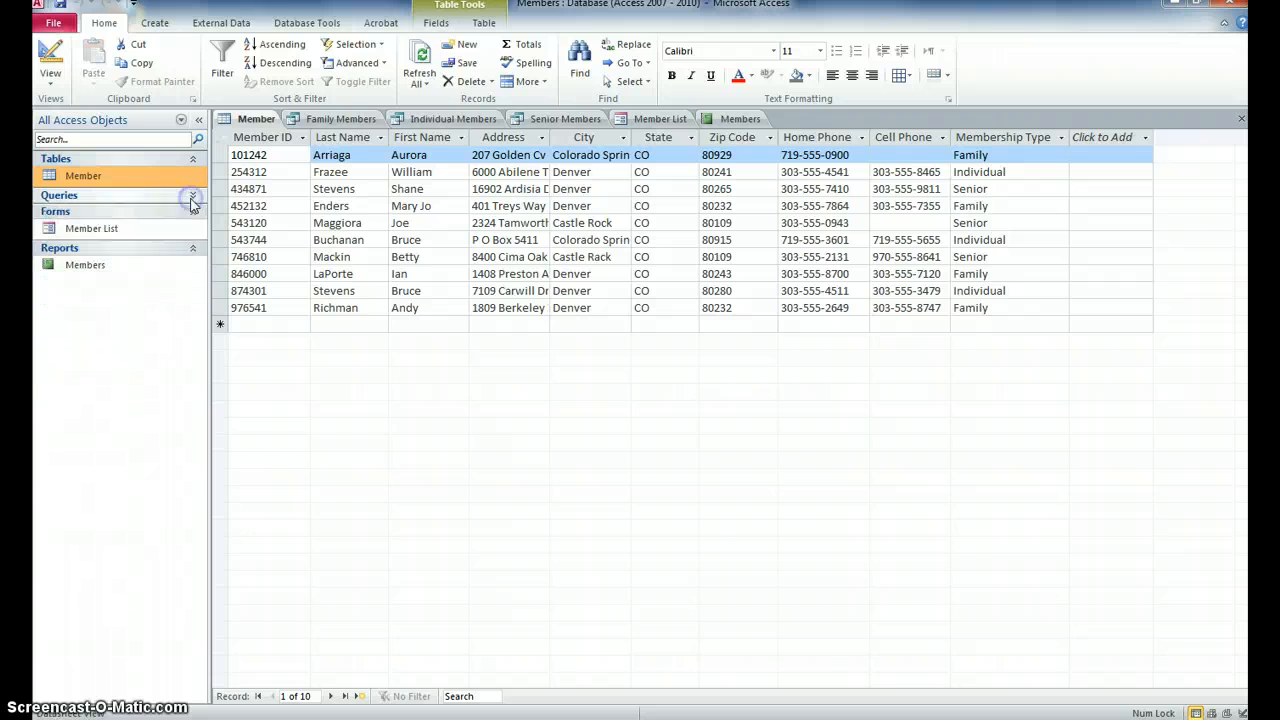
pyautogui.click(193, 211)
pyautogui.click(194, 230)
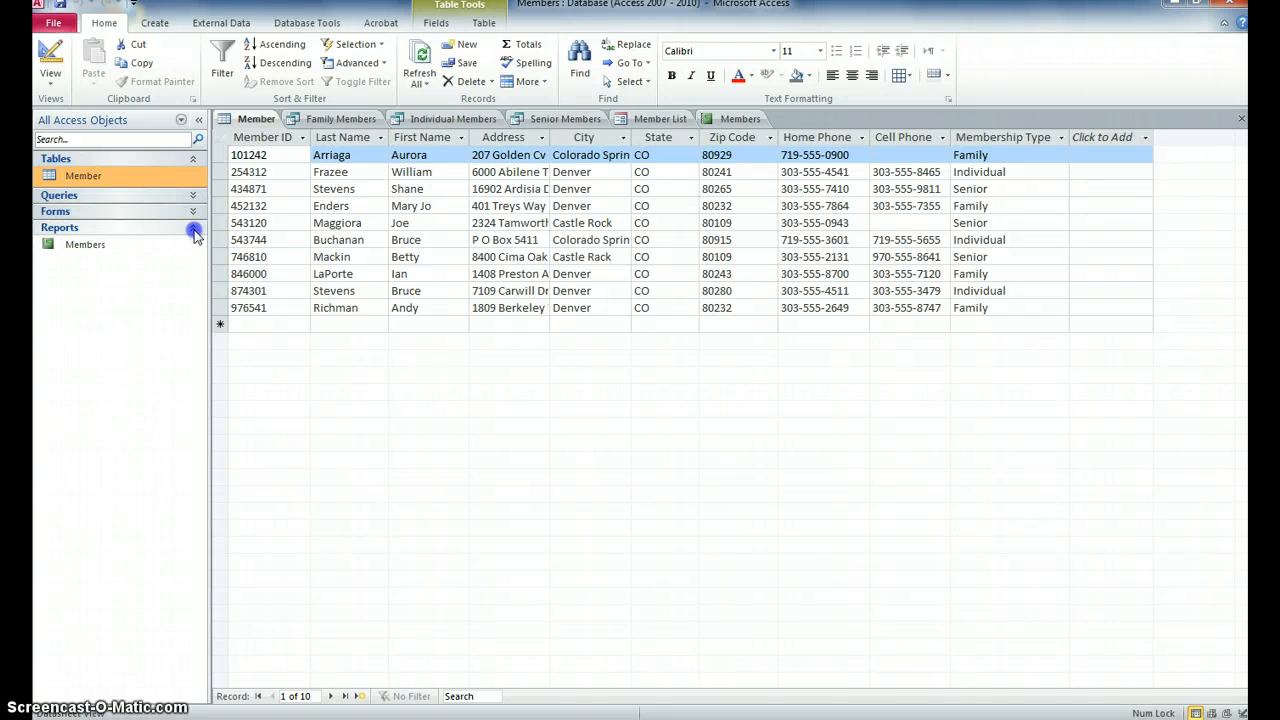
pyautogui.click(193, 196)
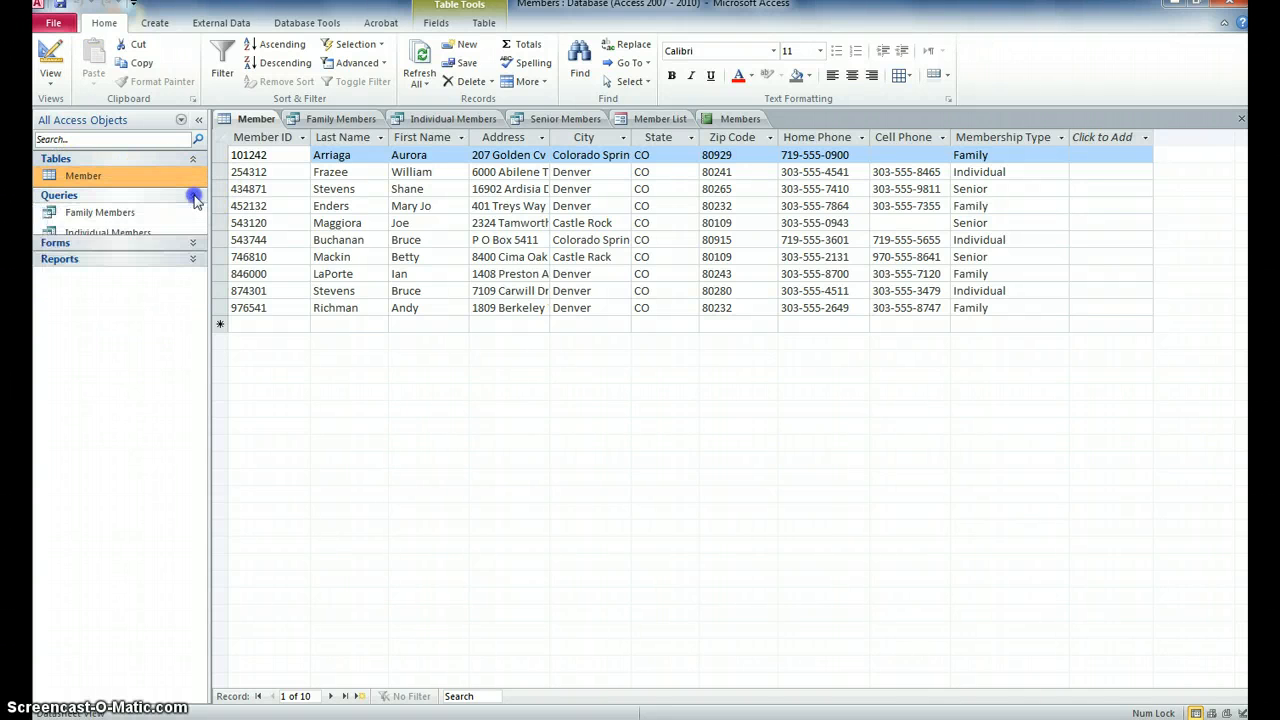
pyautogui.click(193, 272)
pyautogui.click(193, 309)
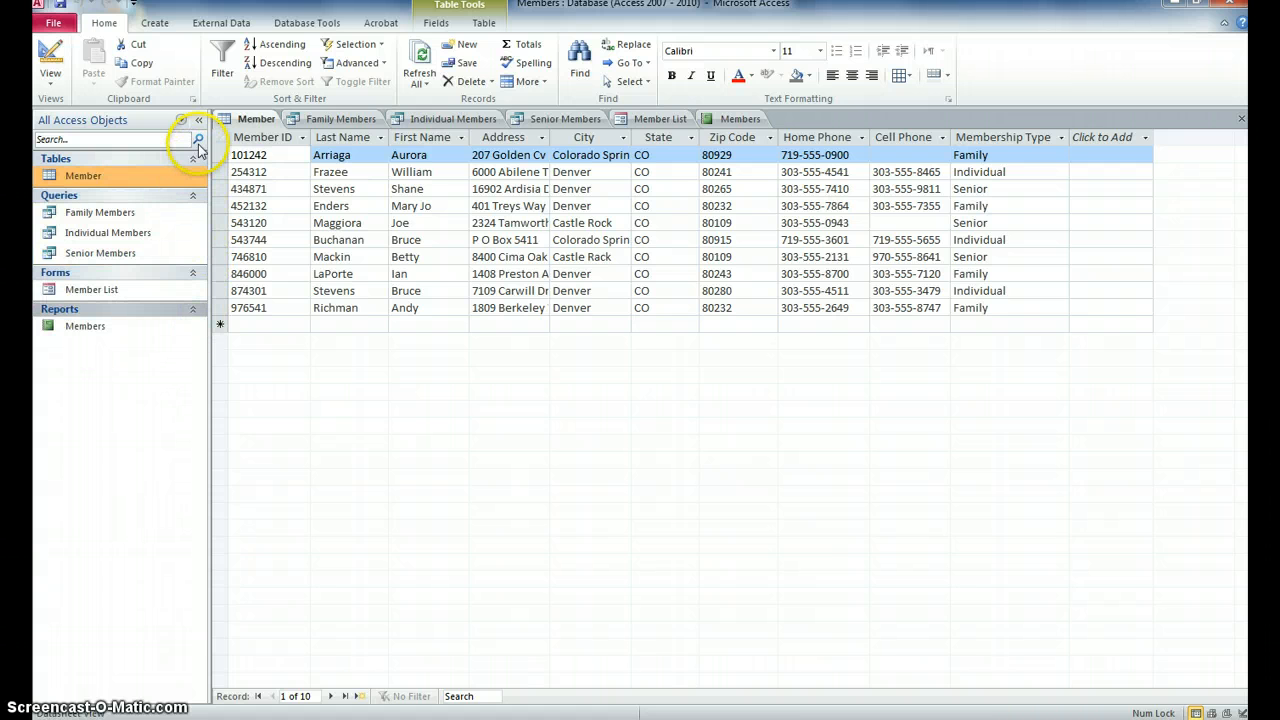
# Step: Move field by field from the Member ID of the Member table's second record to the Zip Code of the third record
pyautogui.click(94, 140)
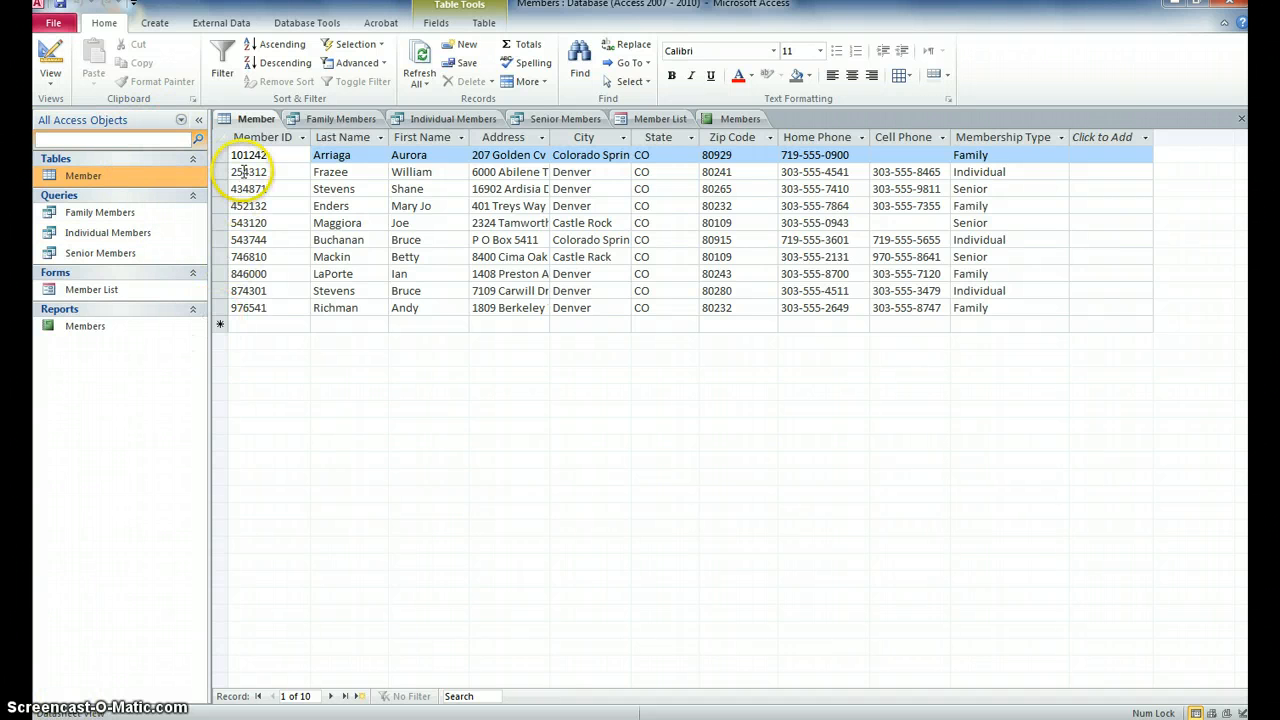
pyautogui.click(244, 172)
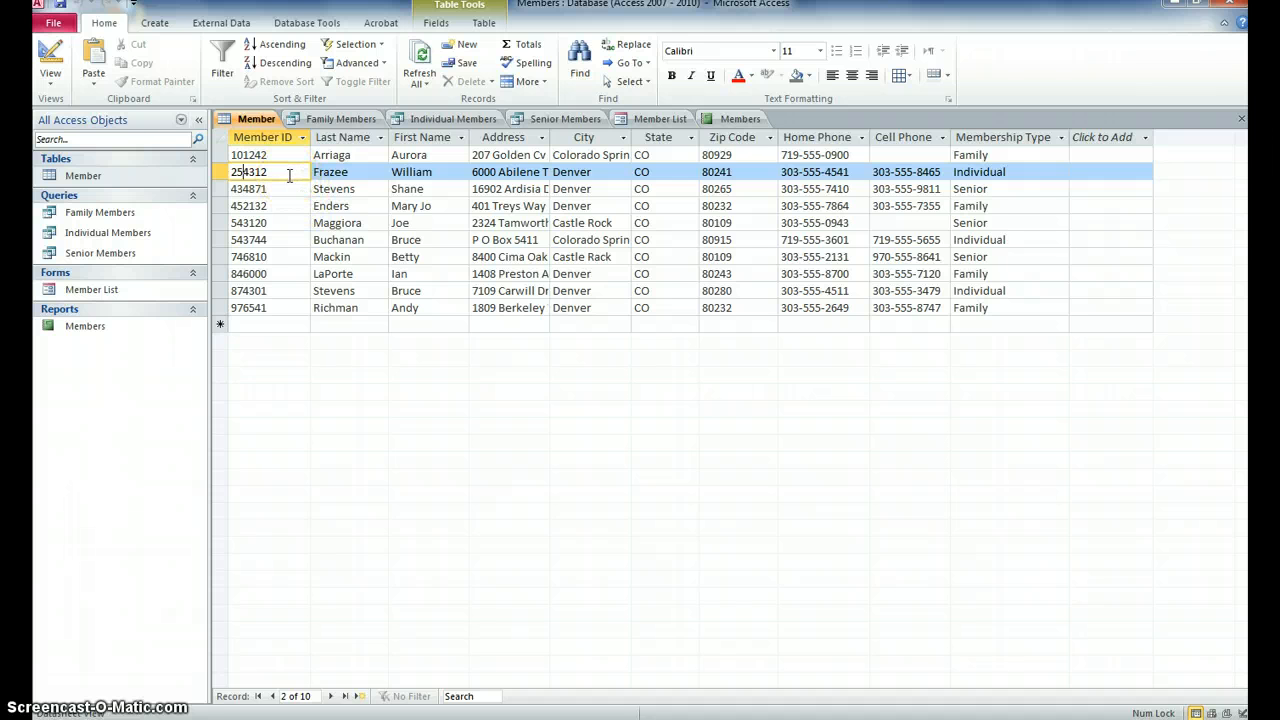
pyautogui.press('Tab')
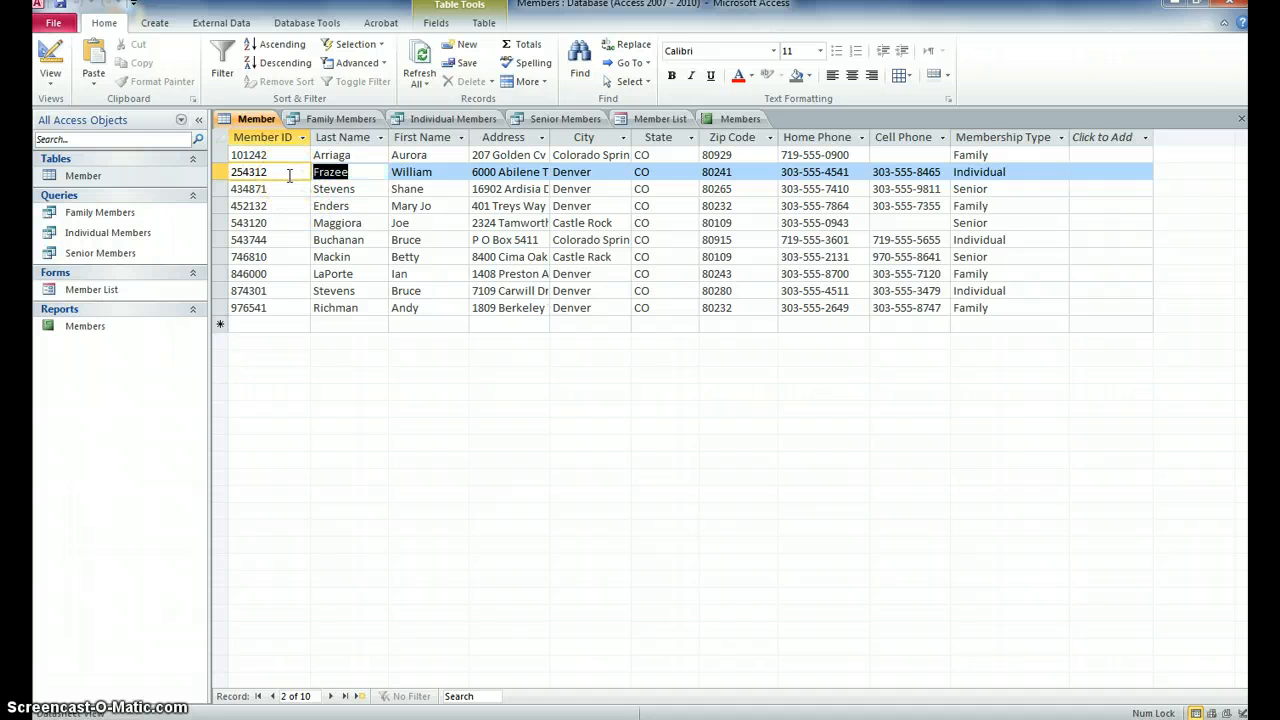
pyautogui.press('Tab')
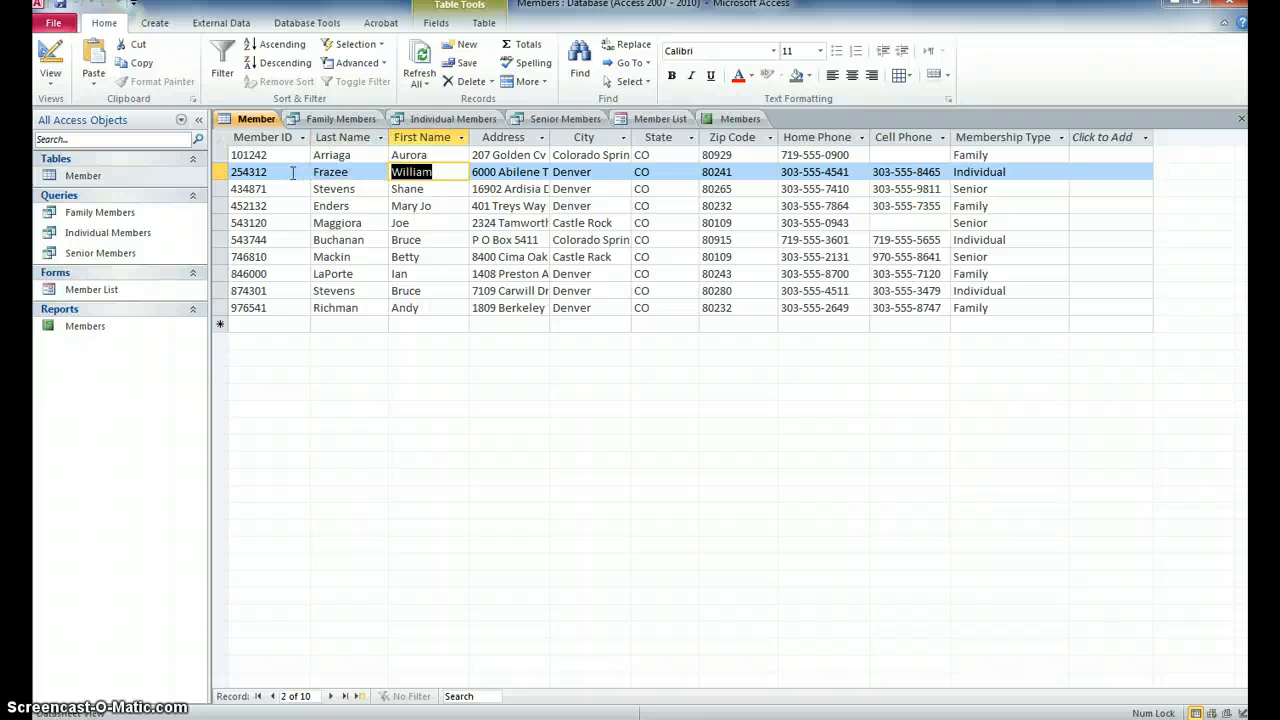
pyautogui.press('Tab')
pyautogui.press('Tab')
pyautogui.press('Tab')
pyautogui.press('Tab')
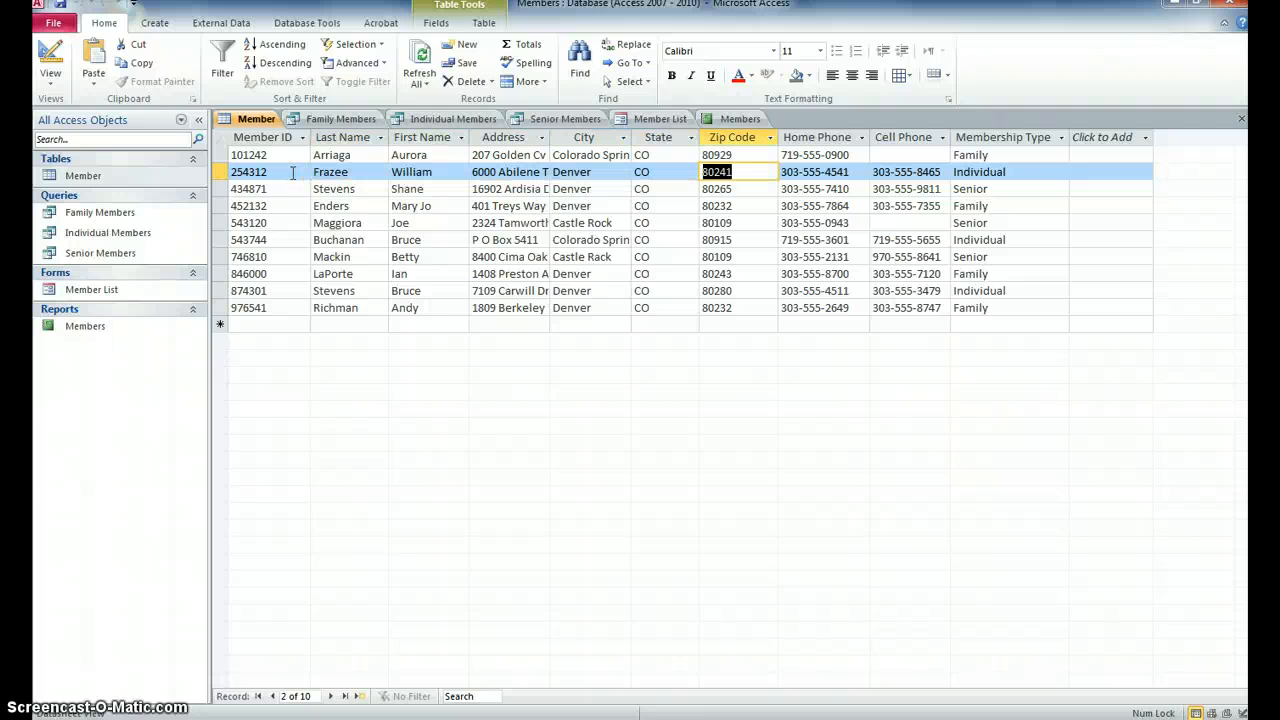
pyautogui.press('Tab')
pyautogui.press('Tab')
pyautogui.press('Tab')
pyautogui.press('Tab')
pyautogui.press('Tab')
pyautogui.press('Tab')
pyautogui.press('Tab')
pyautogui.press('Tab')
pyautogui.press('Tab')
pyautogui.press('Tab')
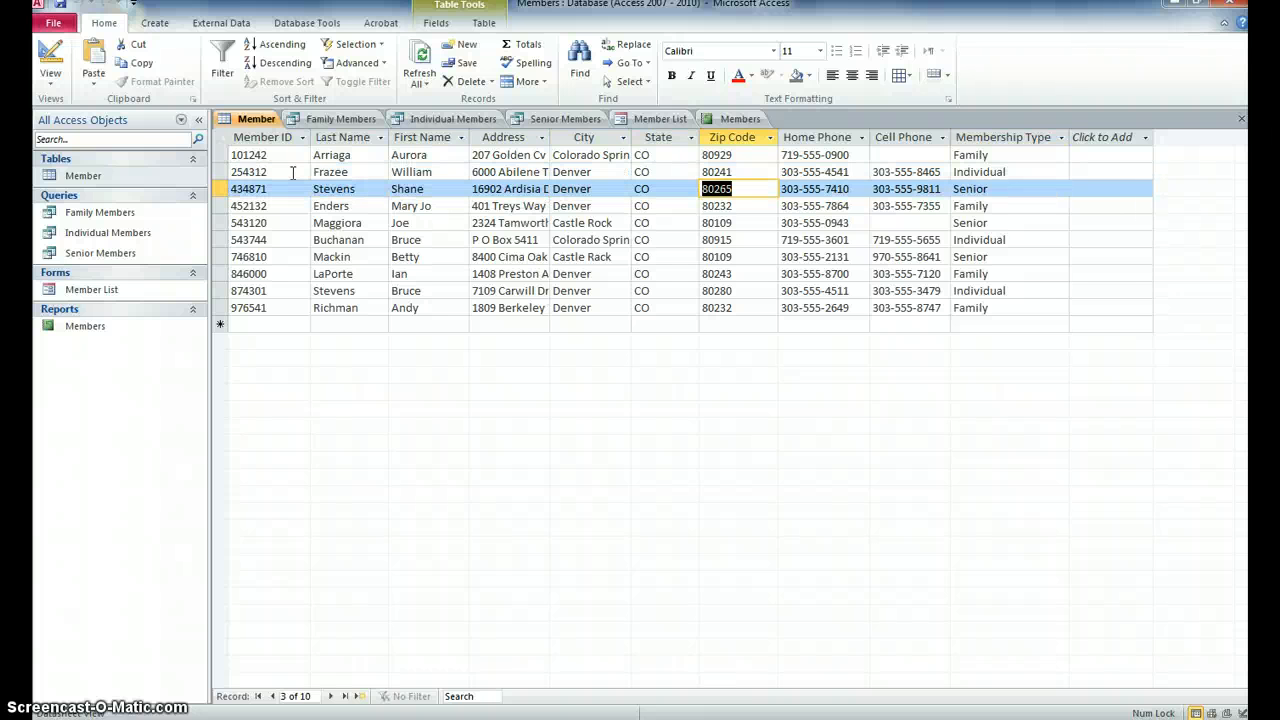
# Step: Move down the Zip Code column to the eighth record and back across to its Last Name field
pyautogui.press('Down')
pyautogui.press('Down')
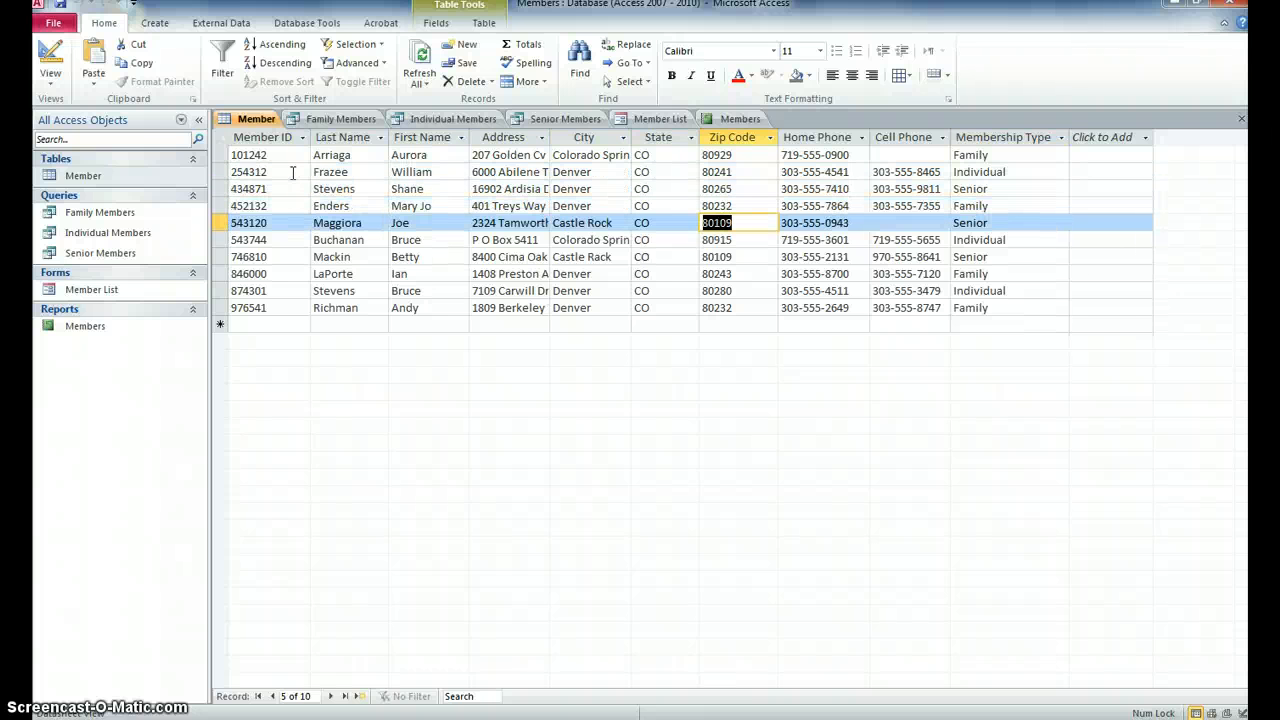
pyautogui.press('Down')
pyautogui.press('Down')
pyautogui.press('Down')
pyautogui.press('Left')
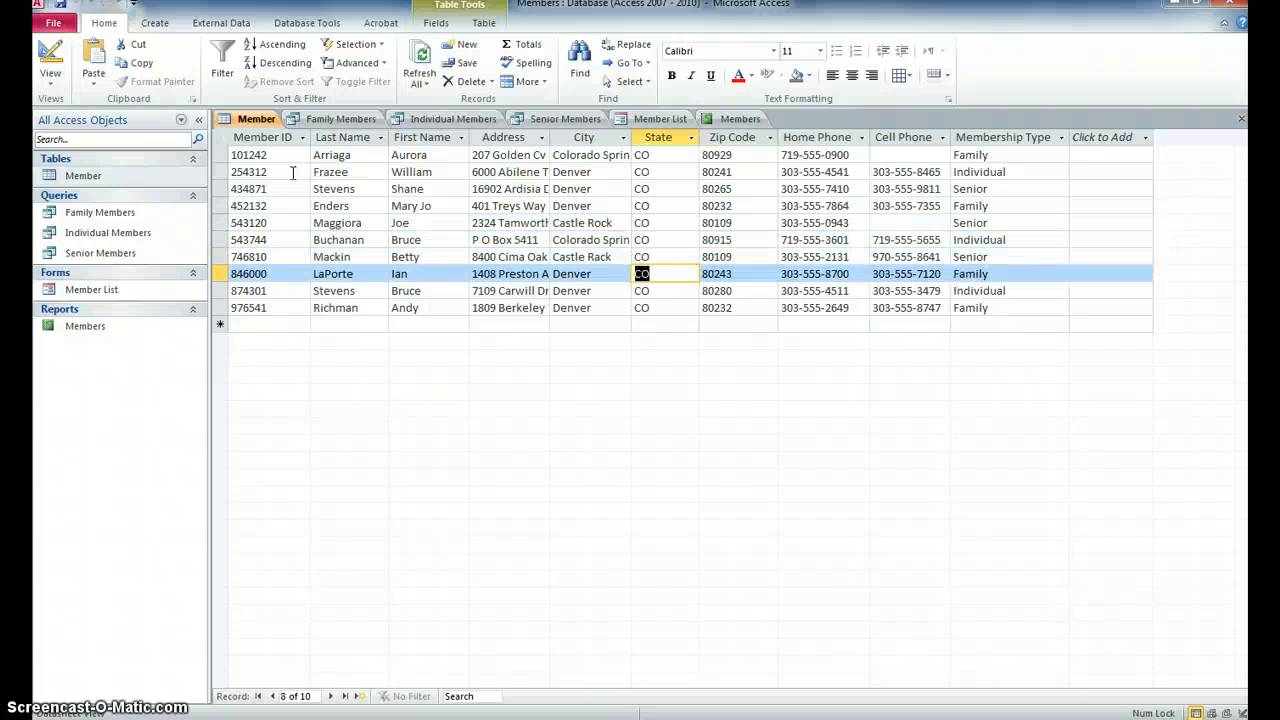
pyautogui.press('Left')
pyautogui.press('Left')
pyautogui.press('Left')
pyautogui.press('Left')
# Step: Move up the Last Name column to the third record and across to its City field
pyautogui.press('Up')
pyautogui.press('Up')
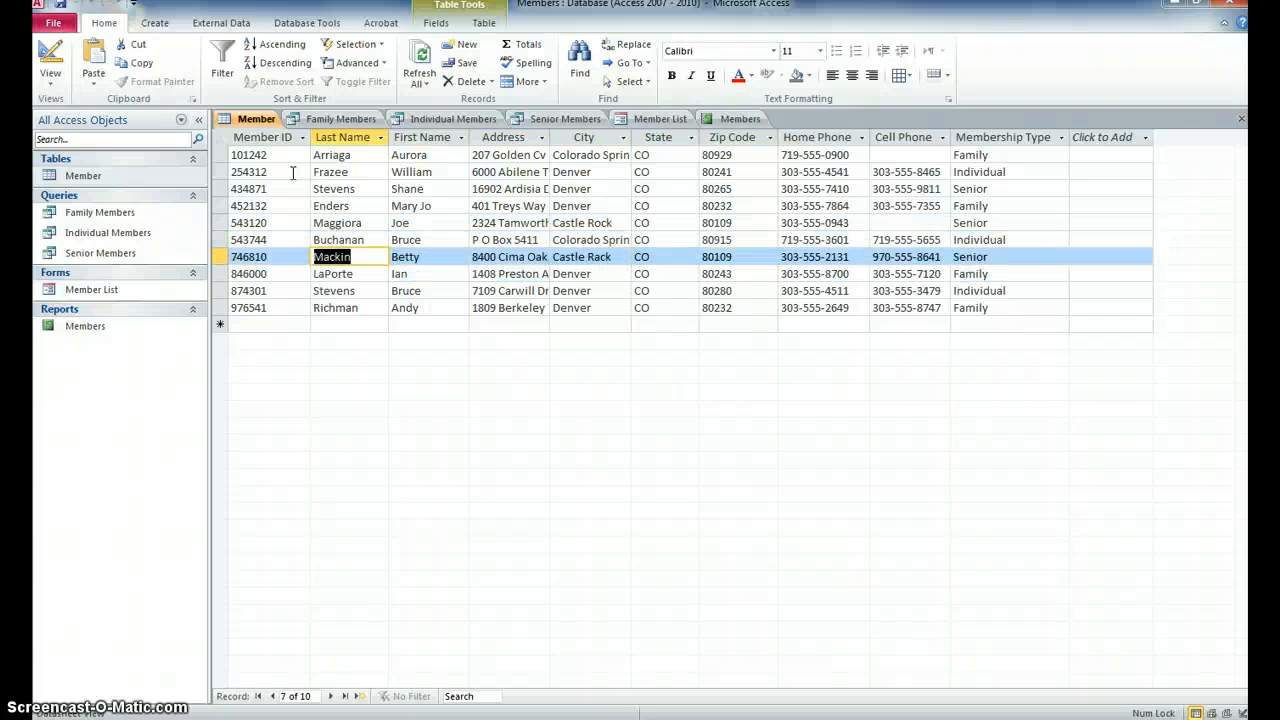
pyautogui.press('Up')
pyautogui.press('Up')
pyautogui.press('Up')
pyautogui.press('Right')
pyautogui.press('Right')
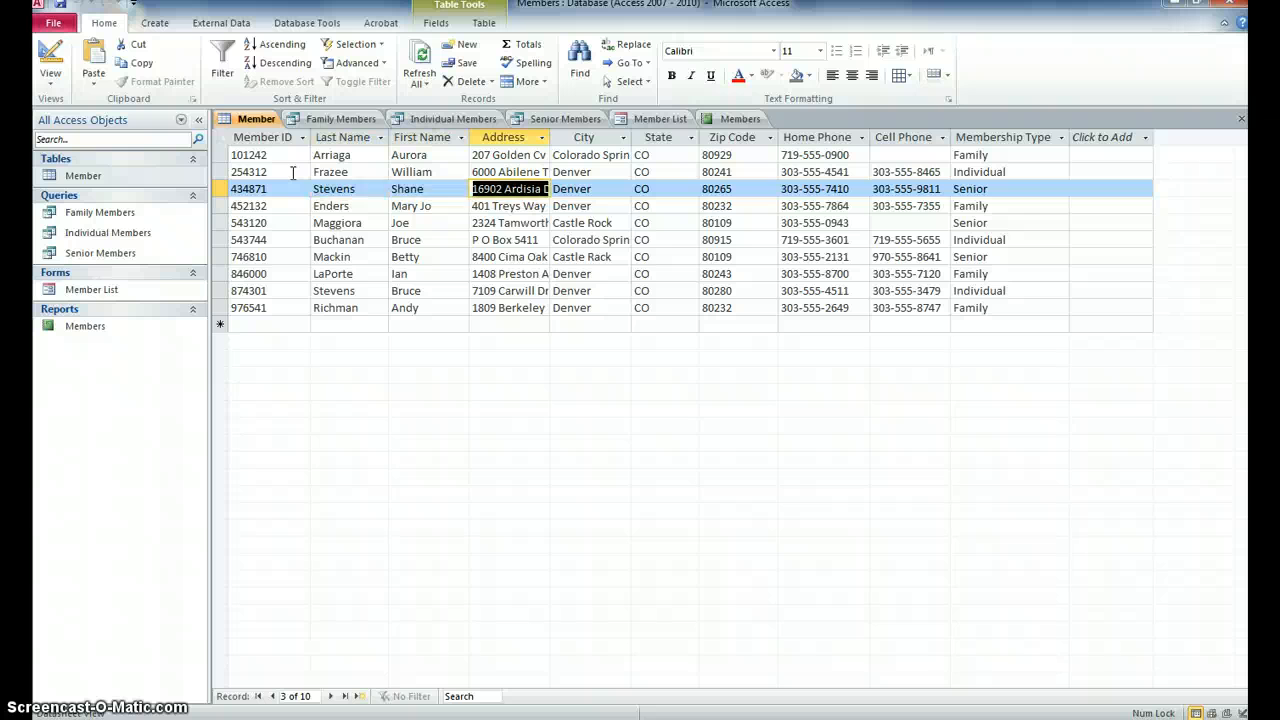
pyautogui.press('Right')
# Step: Step down four records in the City column and back up to the third record
pyautogui.press('Down')
pyautogui.press('Down')
pyautogui.press('Down')
pyautogui.press('Down')
pyautogui.press('Up')
pyautogui.press('Up')
pyautogui.press('Up')
pyautogui.press('Up')
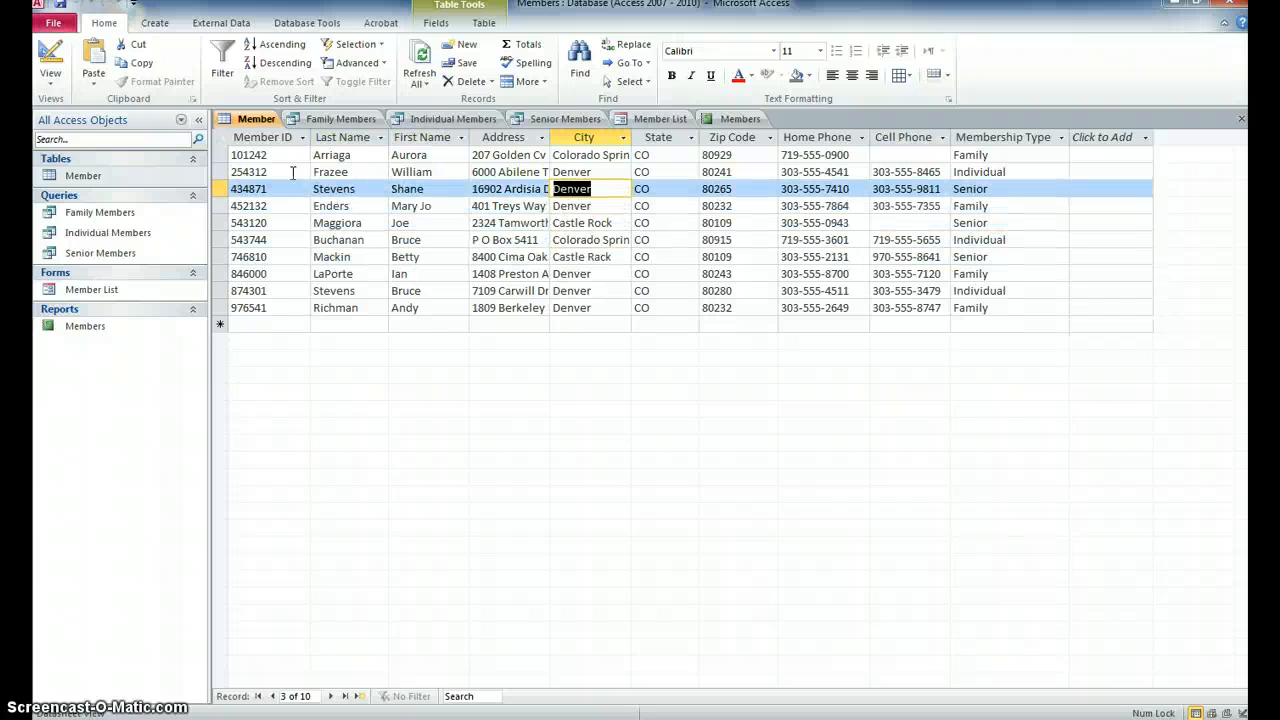
# Step: Move back across the third record from City to its Member ID field
pyautogui.press('Left')
pyautogui.press('Left')
pyautogui.press('Left')
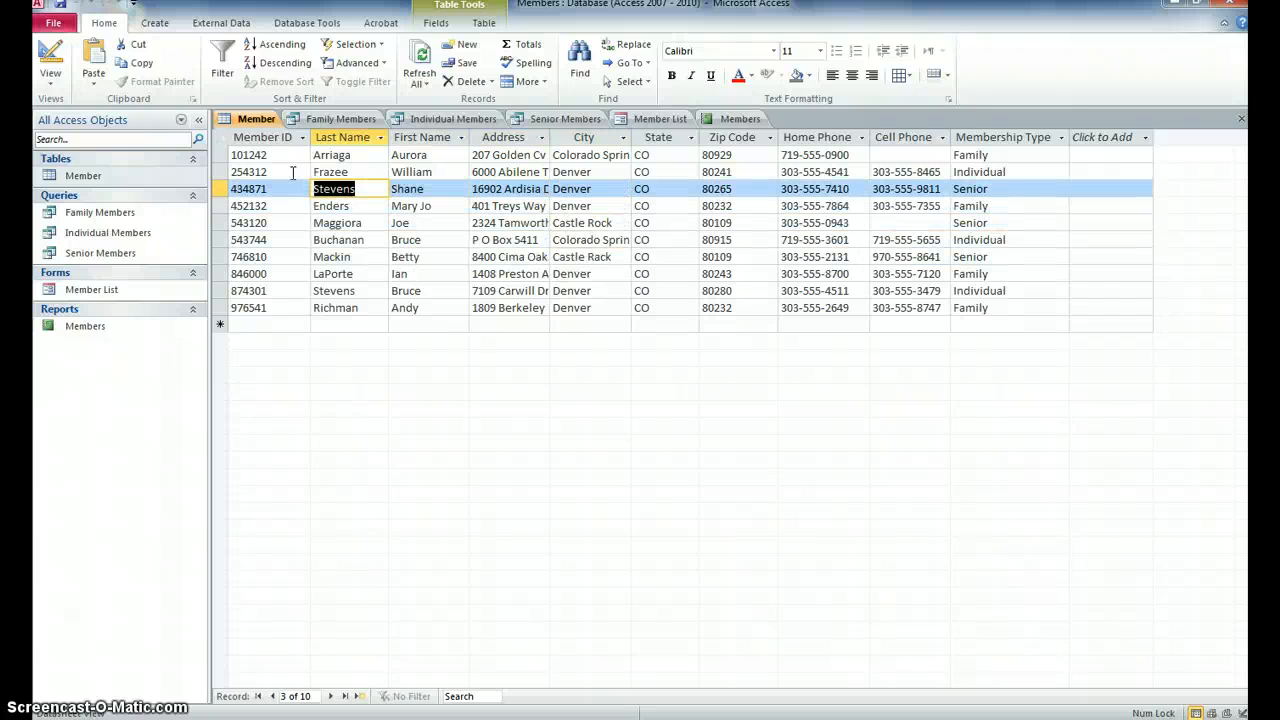
pyautogui.click(706, 684)
pyautogui.press('Left')
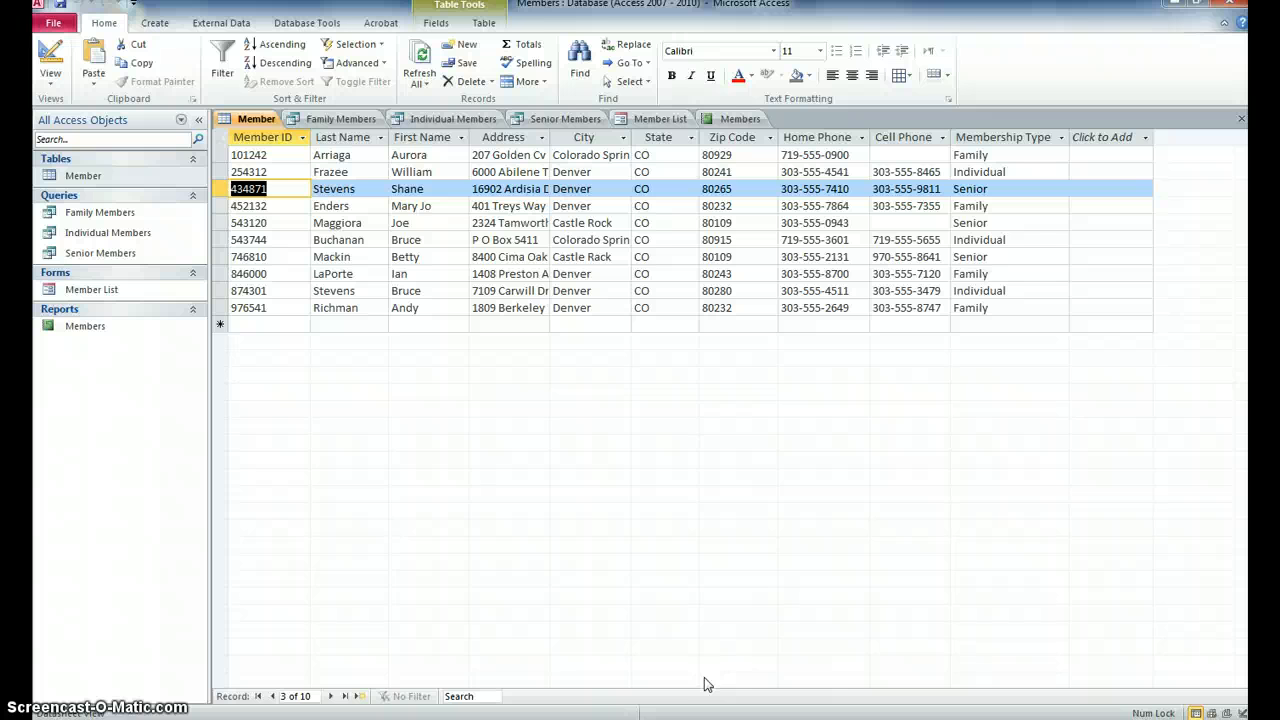
# Step: Move up to the first record, jump to the blank new record, and return to the first record's Member ID
pyautogui.press('Up')
pyautogui.press('Up')
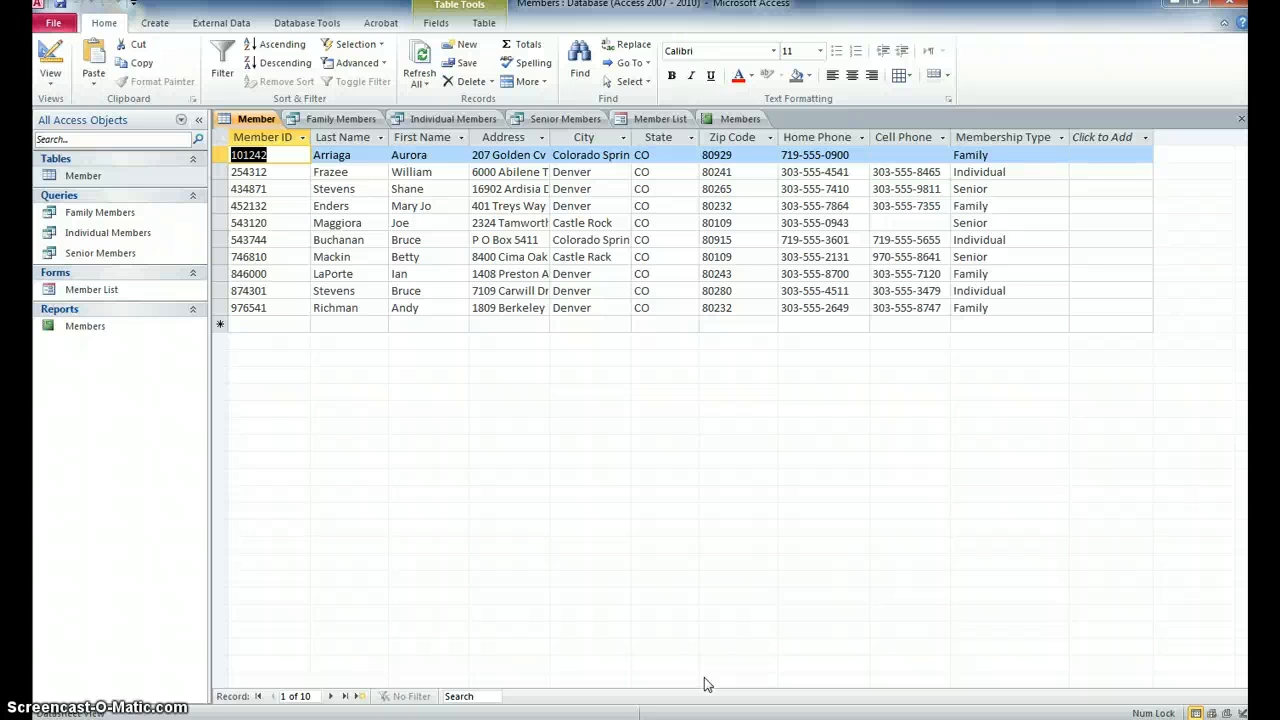
pyautogui.hotkey('ctrl', '+')
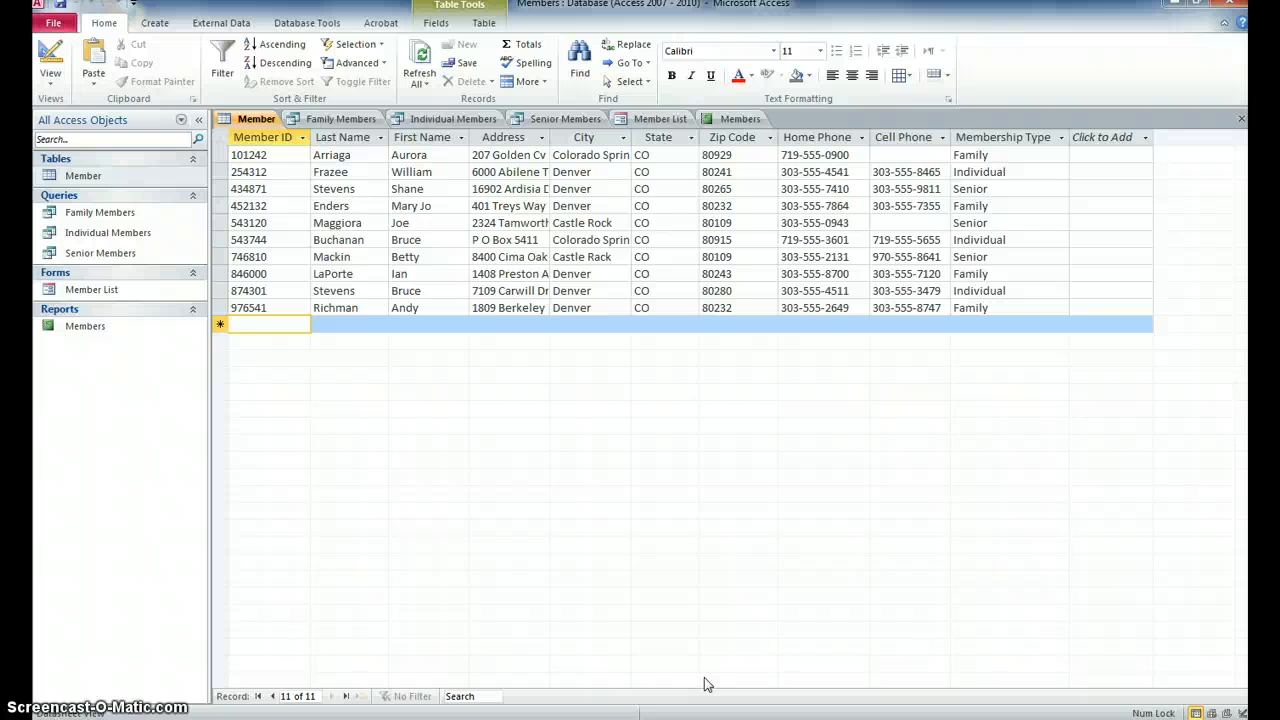
pyautogui.hotkey('ctrl', 'Home')
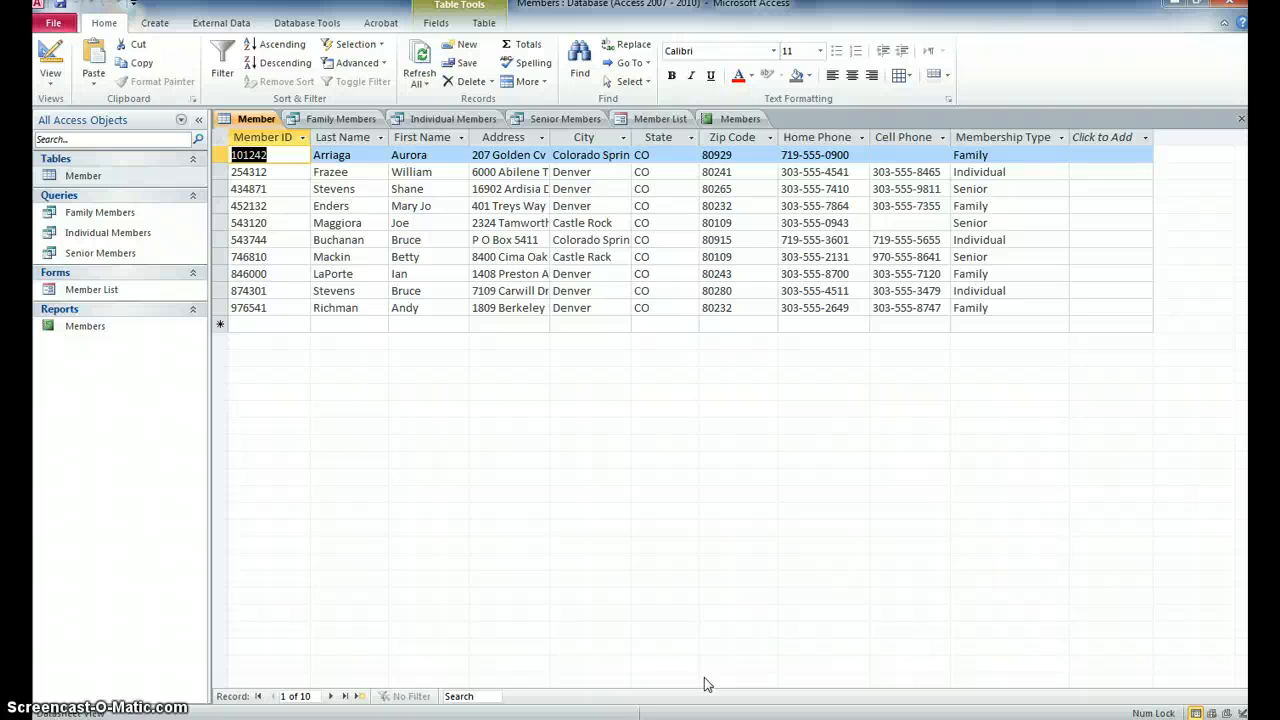
# Step: Move down to the third record and across all its fields to the Click to Add column
pyautogui.press('Down')
pyautogui.press('Down')
pyautogui.press('Tab')
pyautogui.press('Tab')
pyautogui.press('Tab')
pyautogui.press('Tab')
pyautogui.press('Tab')
pyautogui.press('Tab')
pyautogui.press('Tab')
pyautogui.press('Tab')
pyautogui.press('Tab')
pyautogui.press('Tab')
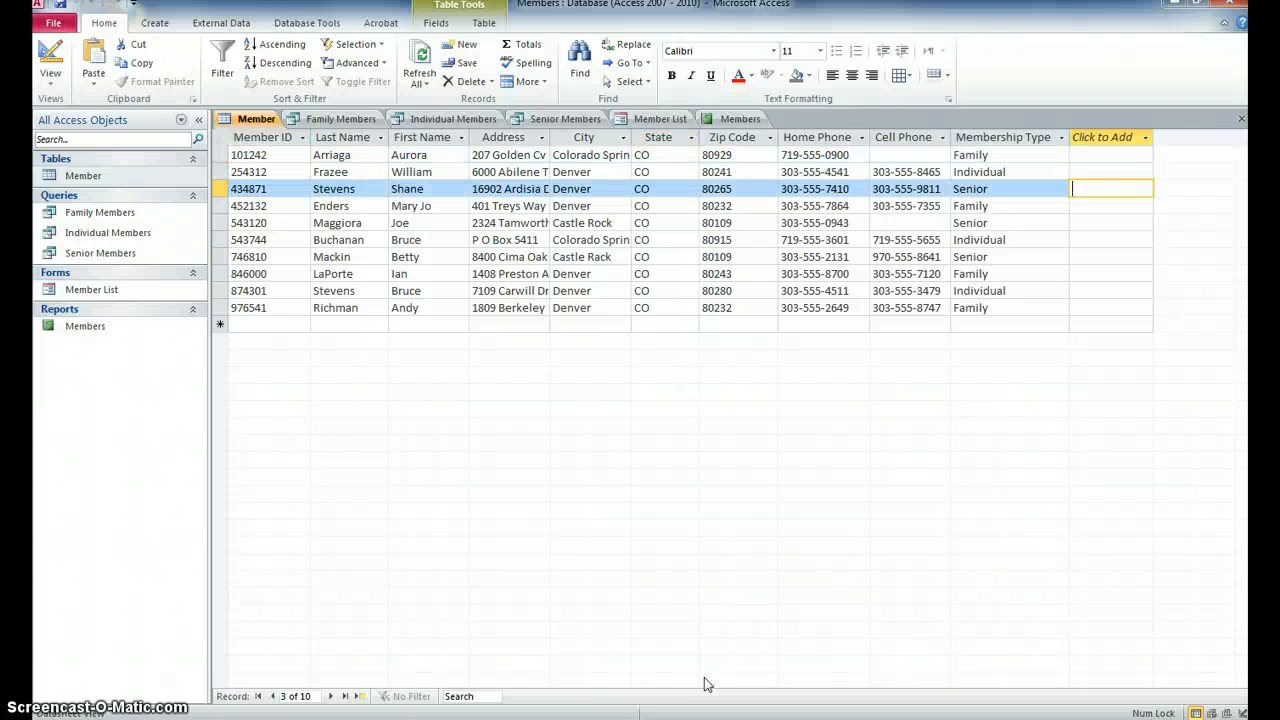
# Step: Work down to the eighth record while moving back to the Home Phone column, and jump to that record's Member ID
pyautogui.press('Down')
pyautogui.hotkey('shift', 'Tab')
pyautogui.hotkey('shift', 'Tab')
pyautogui.press('Down')
pyautogui.press('Down')
pyautogui.hotkey('shift', 'Tab')
pyautogui.press('Down')
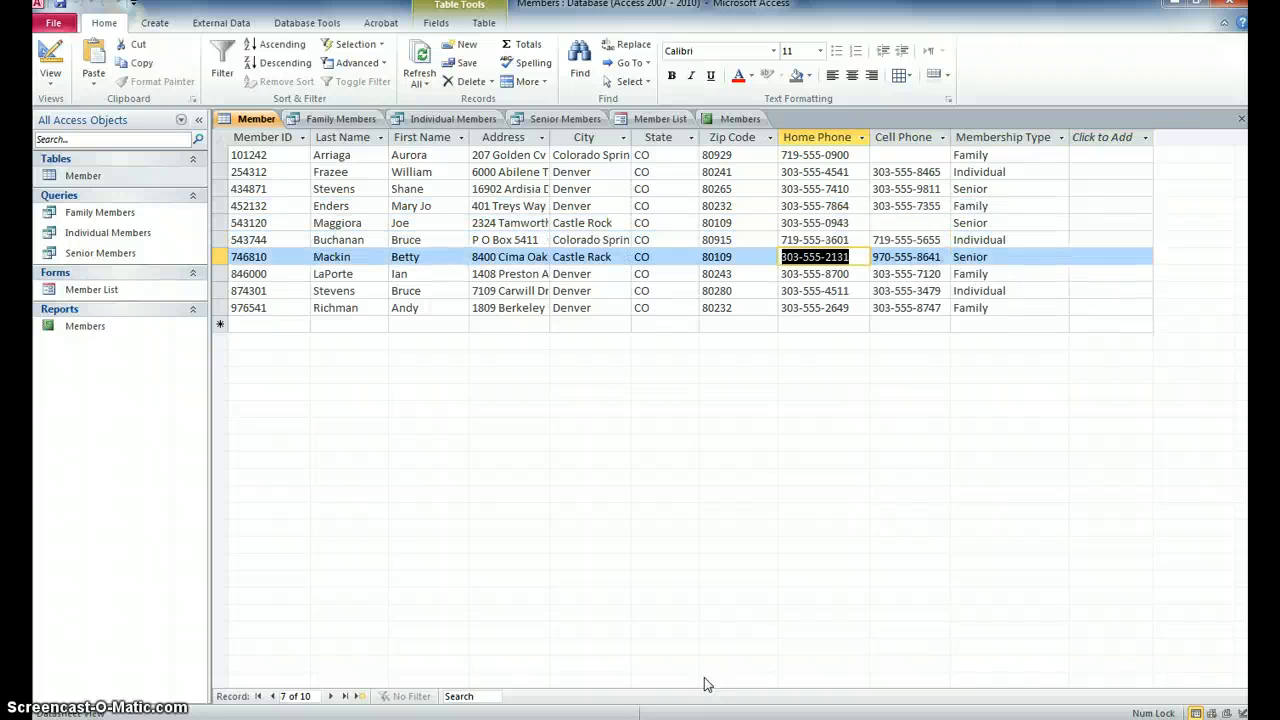
pyautogui.press('Down')
pyautogui.press('Home')
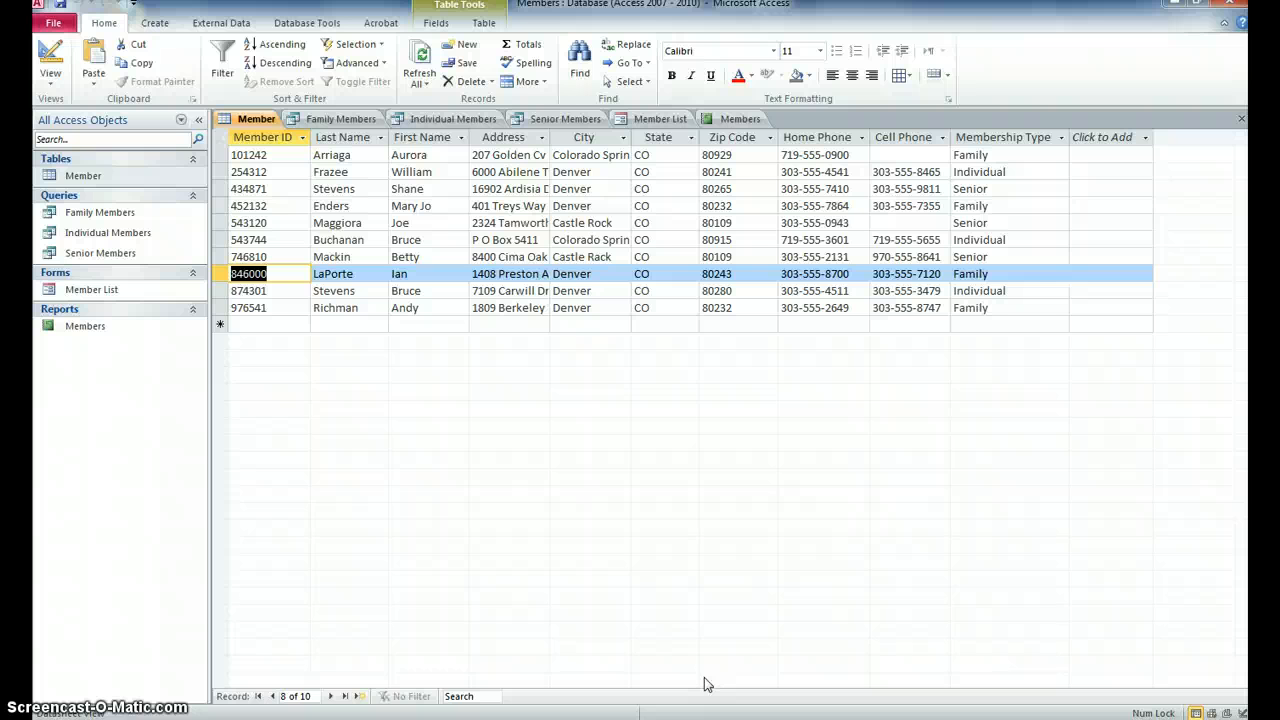
# Step: Jump to the first field of the first record, go down to the last record, and move across to its First Name
pyautogui.hotkey('ctrl', 'Home')
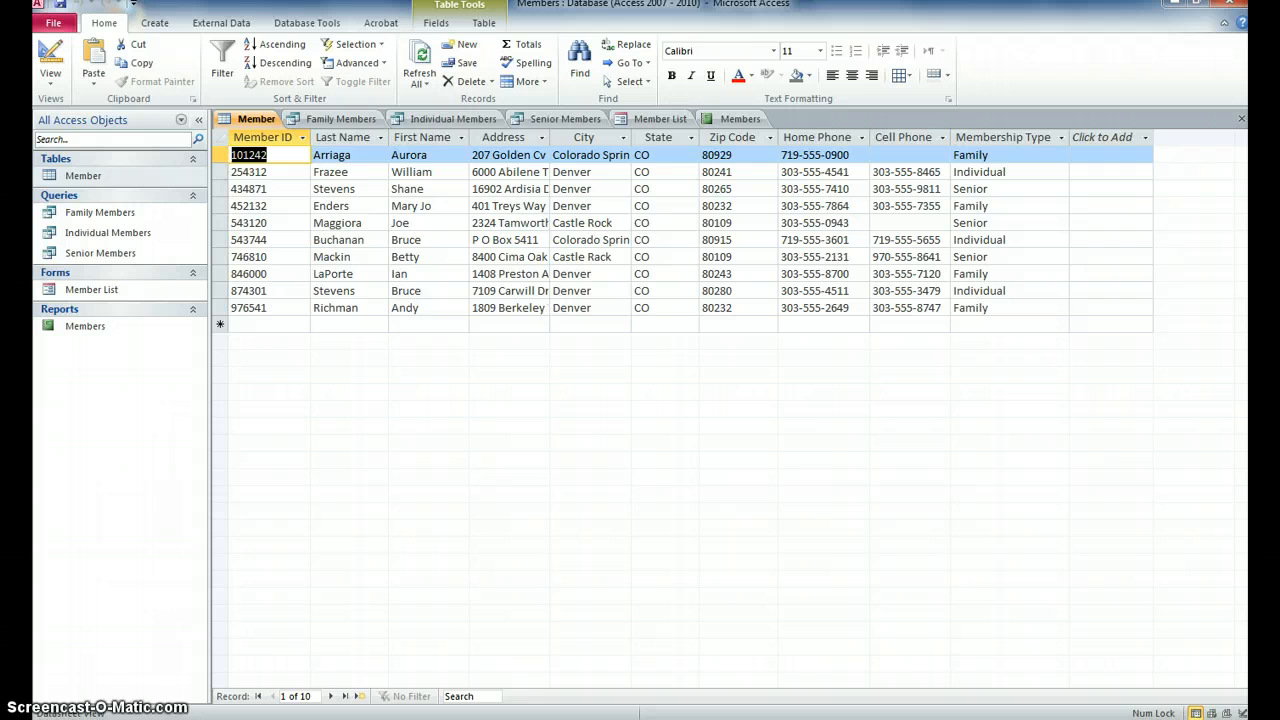
pyautogui.hotkey('ctrl', 'Down')
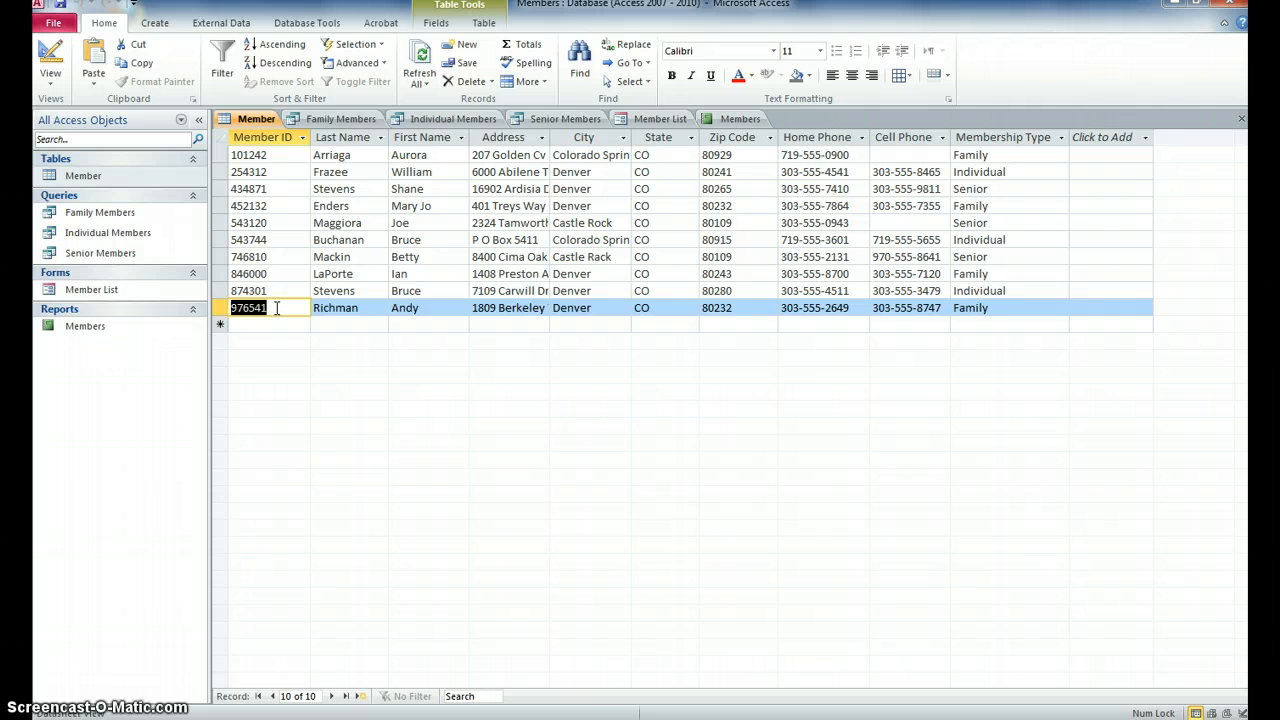
pyautogui.press('Tab')
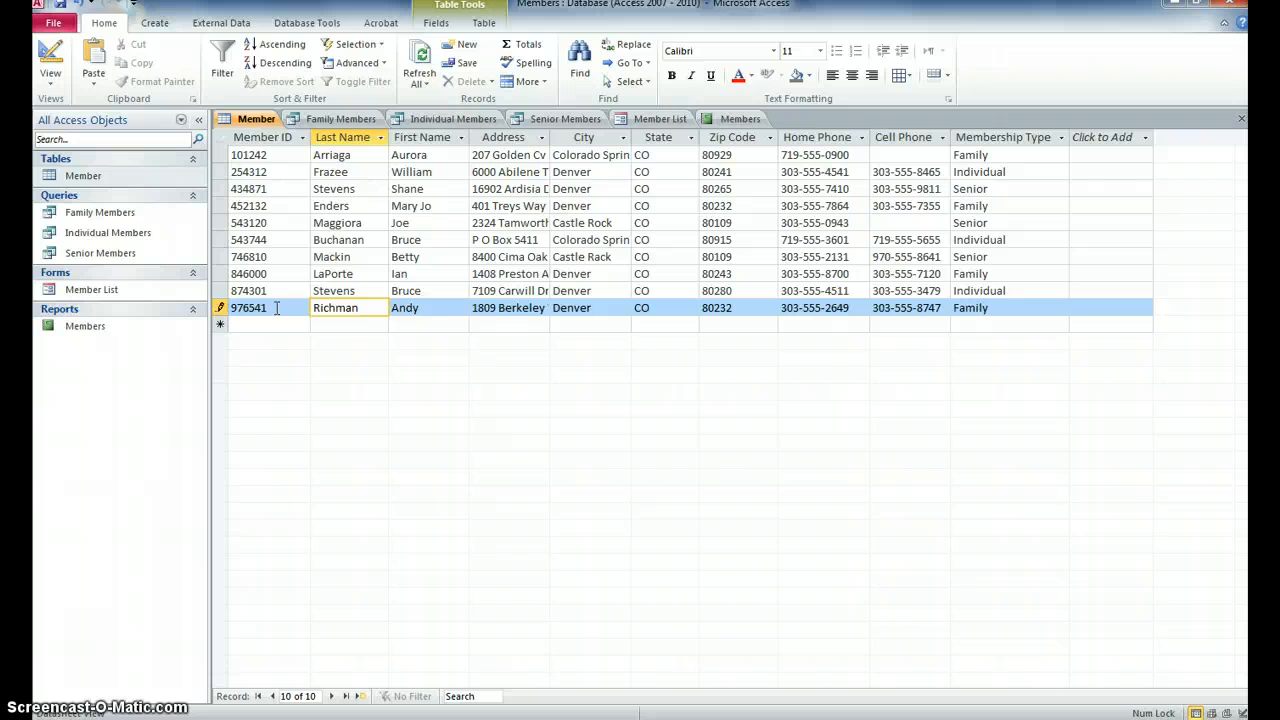
pyautogui.press('Tab')
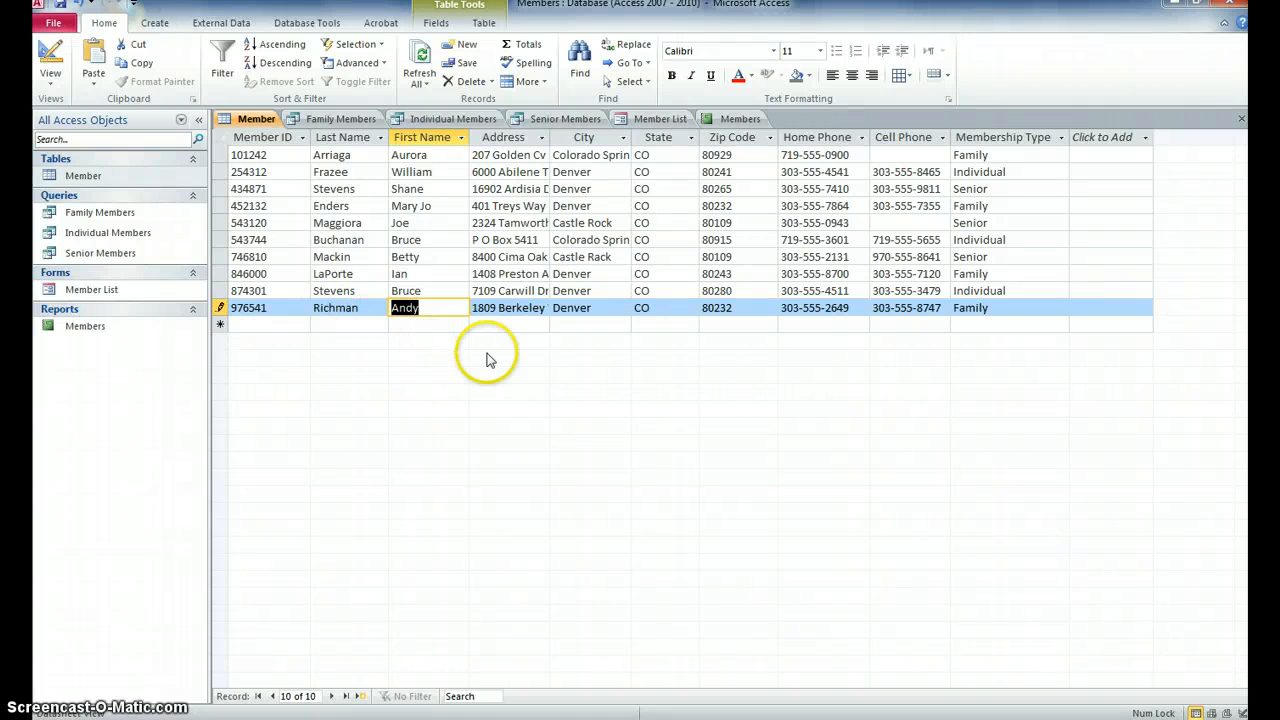
# Step: Go to the first record, advance to the second, and jump directly to record 7 by its number
pyautogui.click(257, 697)
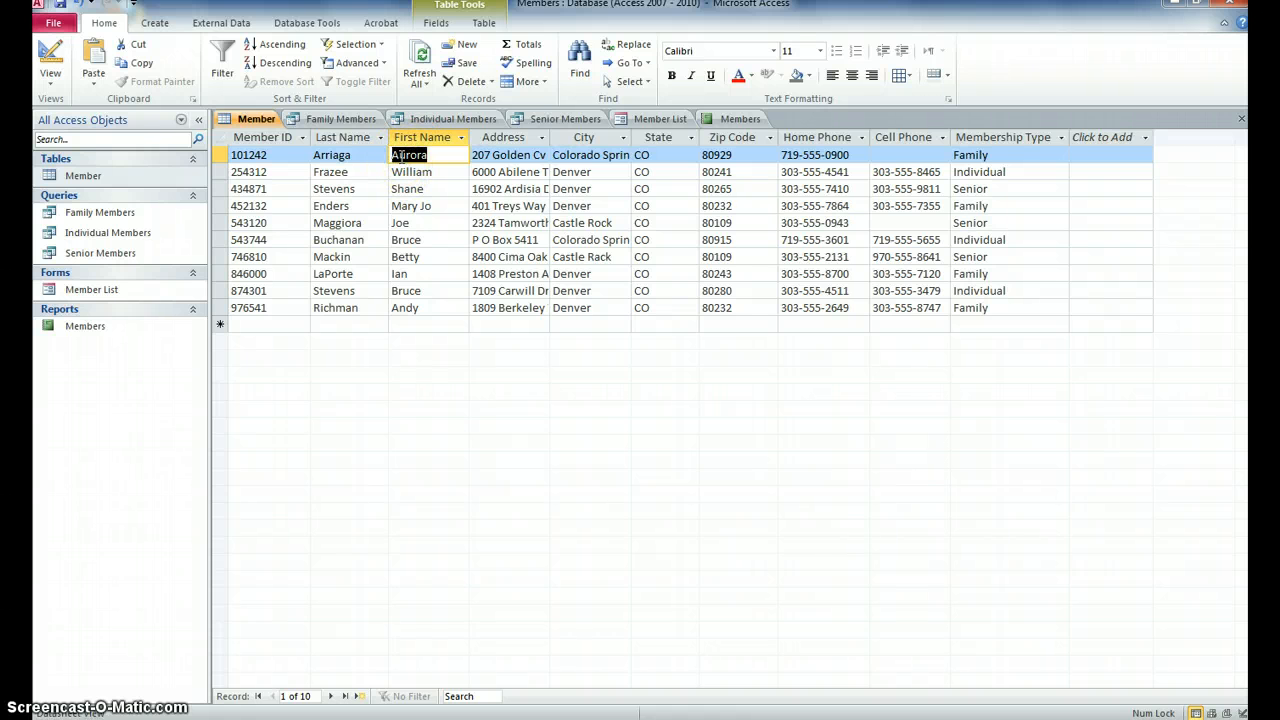
pyautogui.click(331, 696)
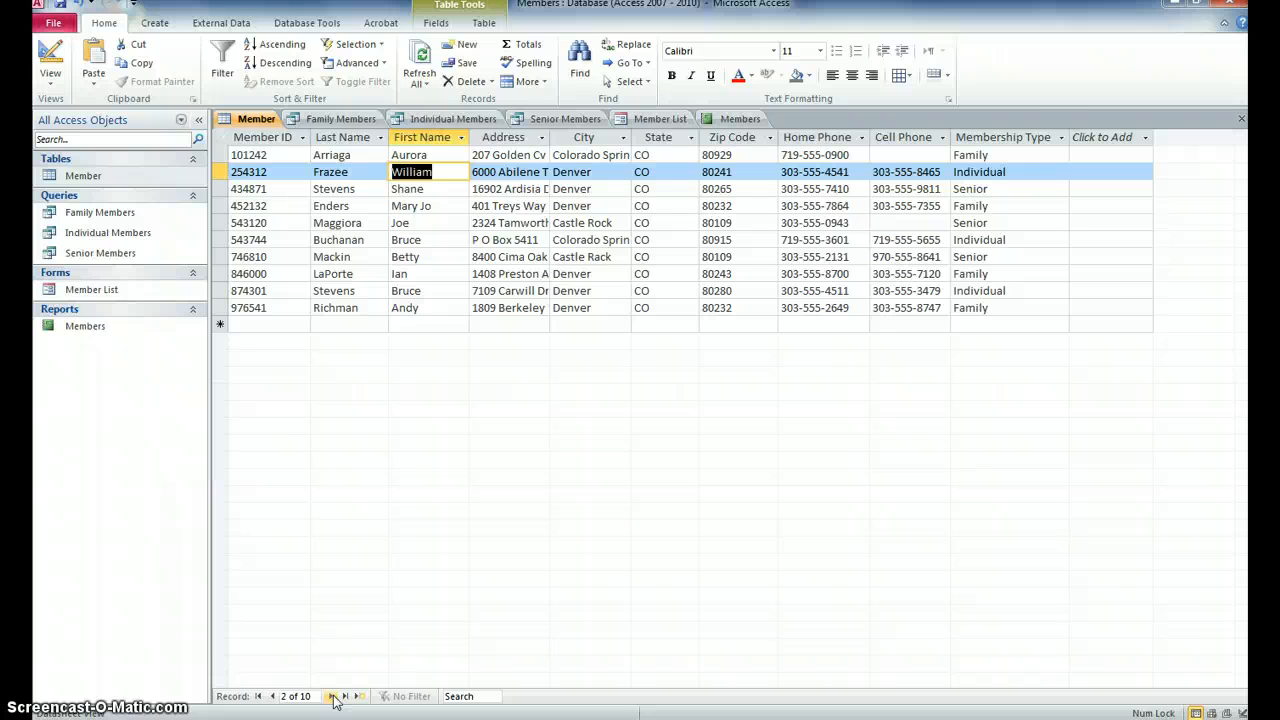
pyautogui.click(284, 696)
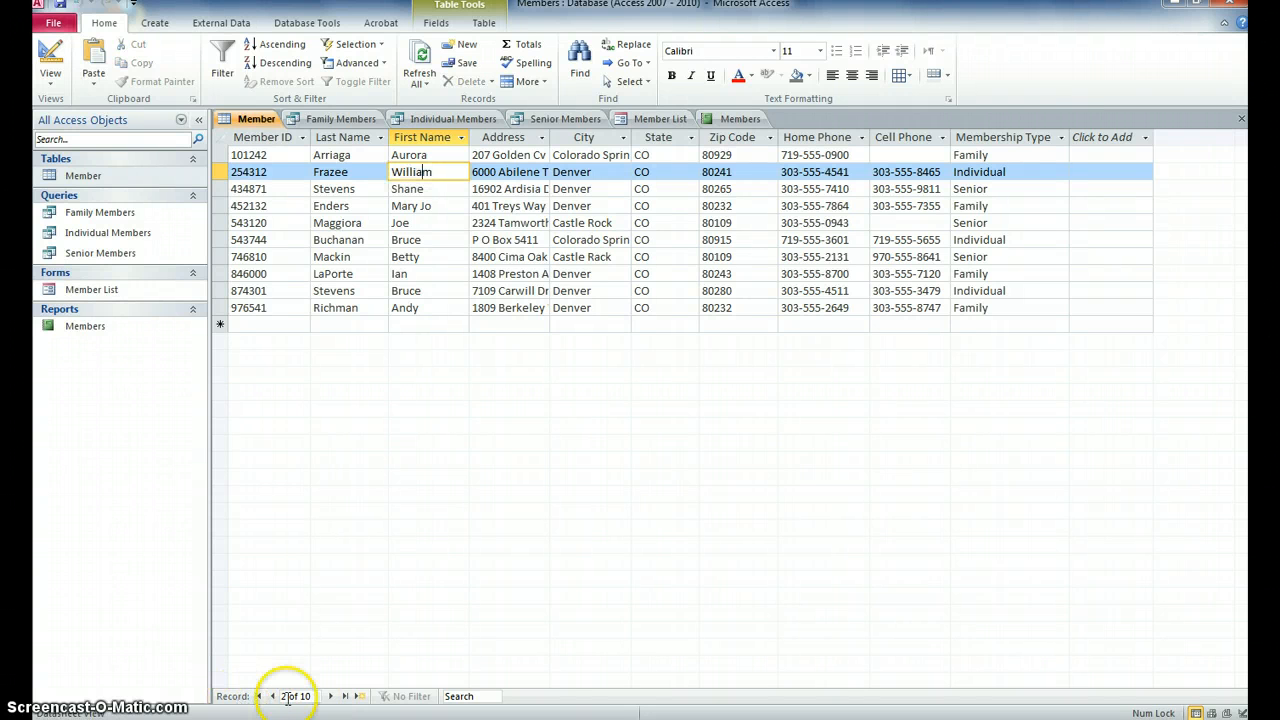
pyautogui.doubleClick(284, 696)
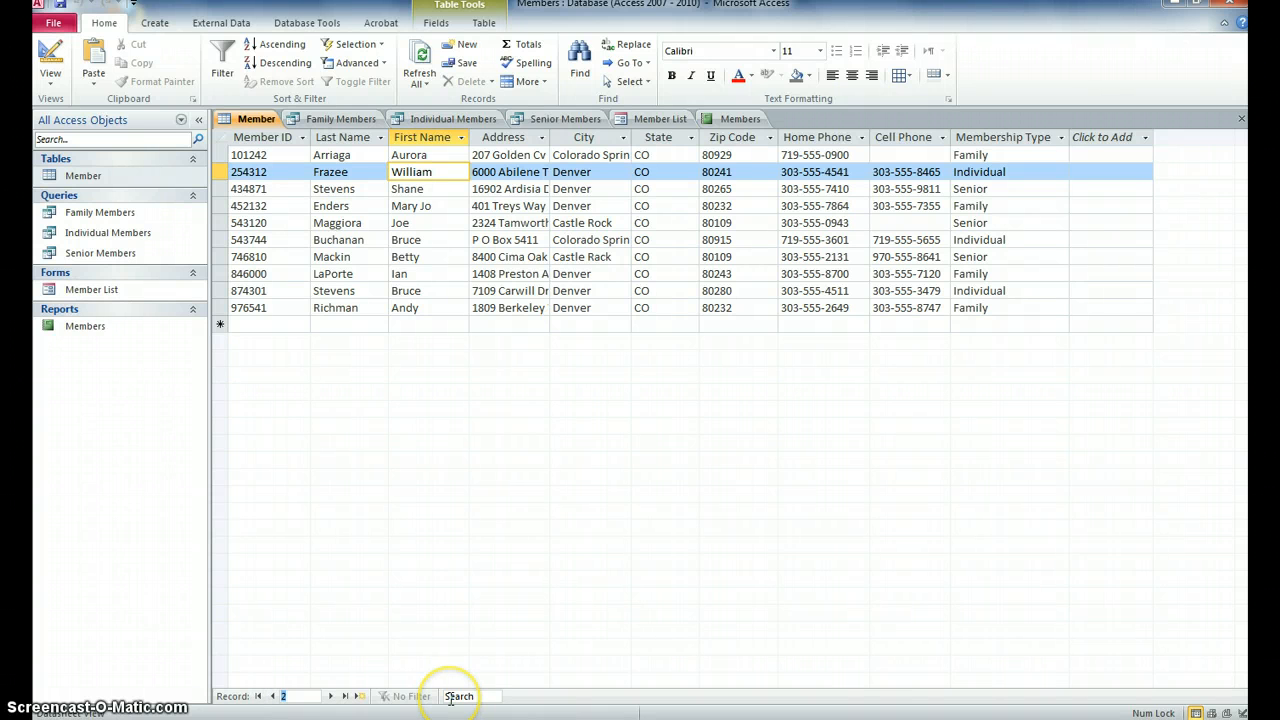
pyautogui.write('7')
pyautogui.press('Return')
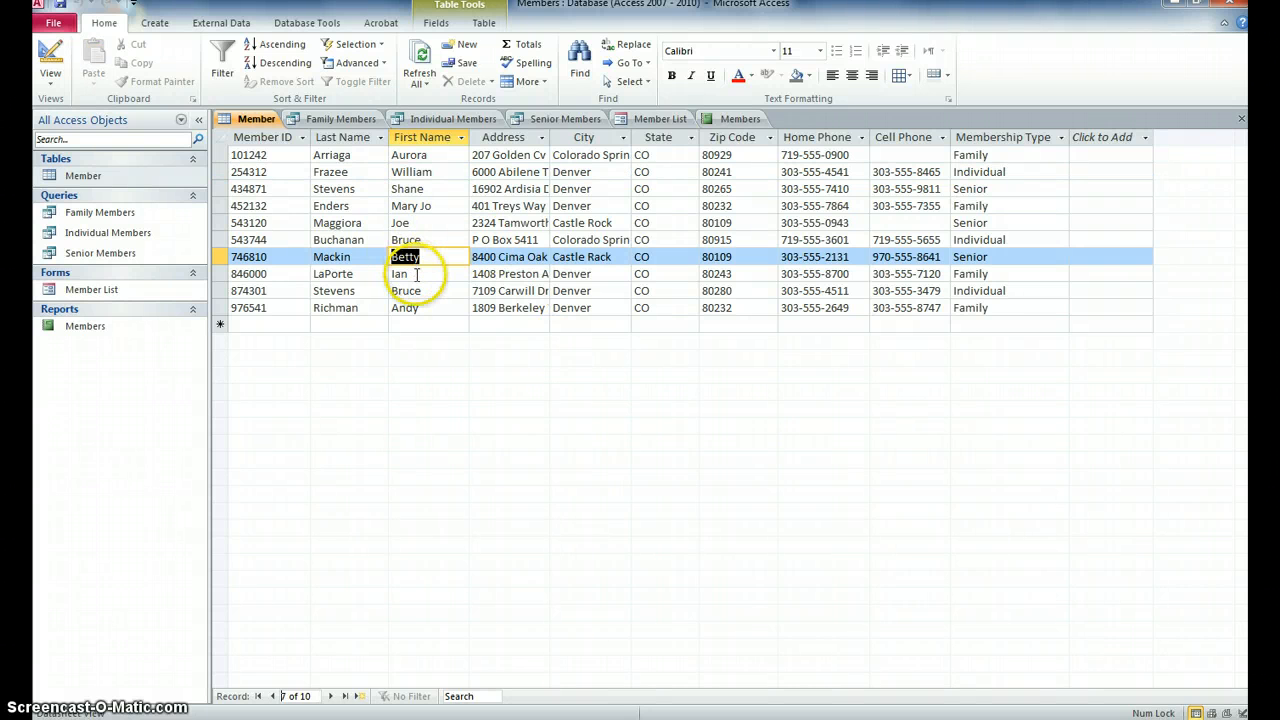
# Step: Change the City of record 7 to Castle Rock and move on to its Zip Code field
pyautogui.press('Tab')
pyautogui.press('Tab')
pyautogui.press('Tab')
pyautogui.press('Tab')
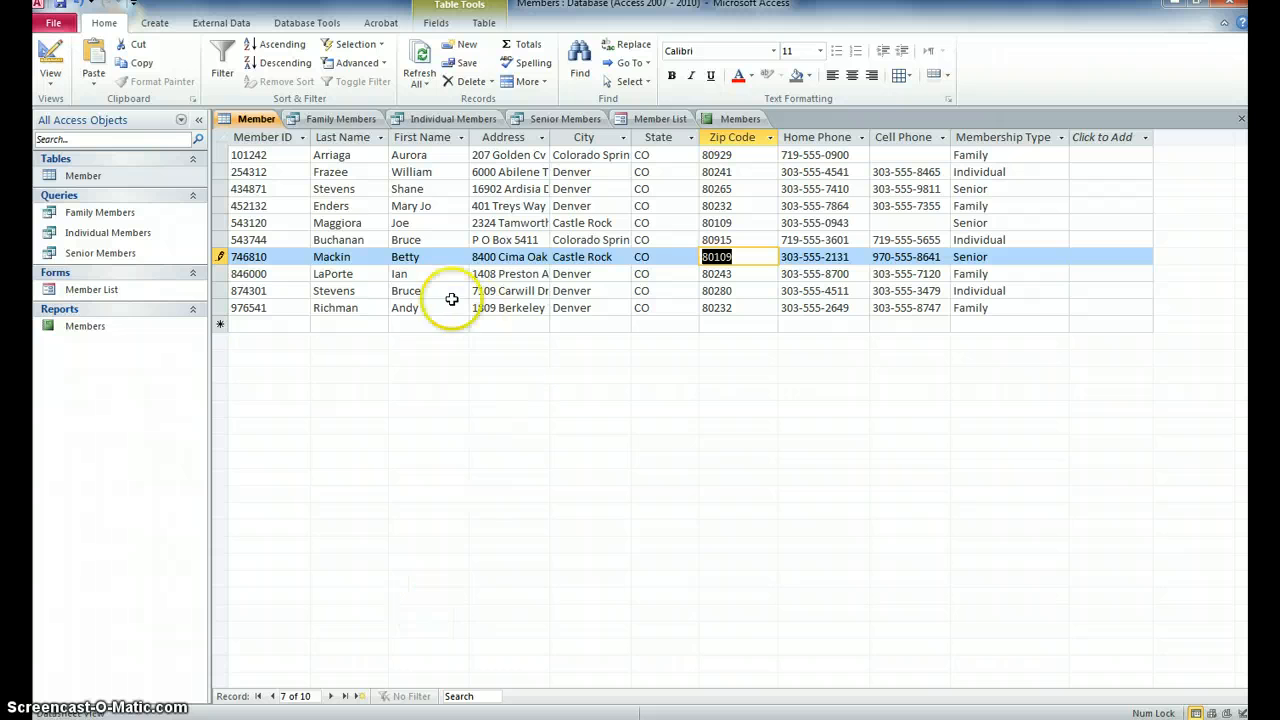
# Step: Edit the City of record 7 to read Castle Rack
pyautogui.click(600, 257)
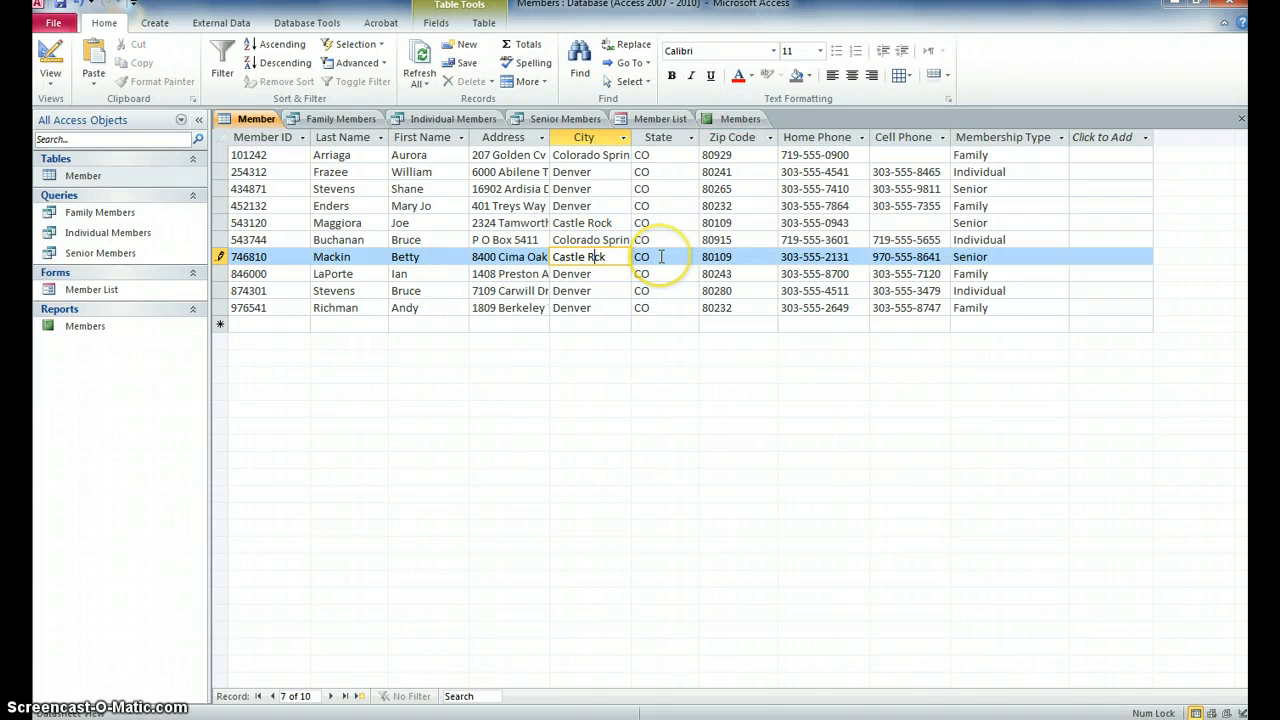
pyautogui.write('a')
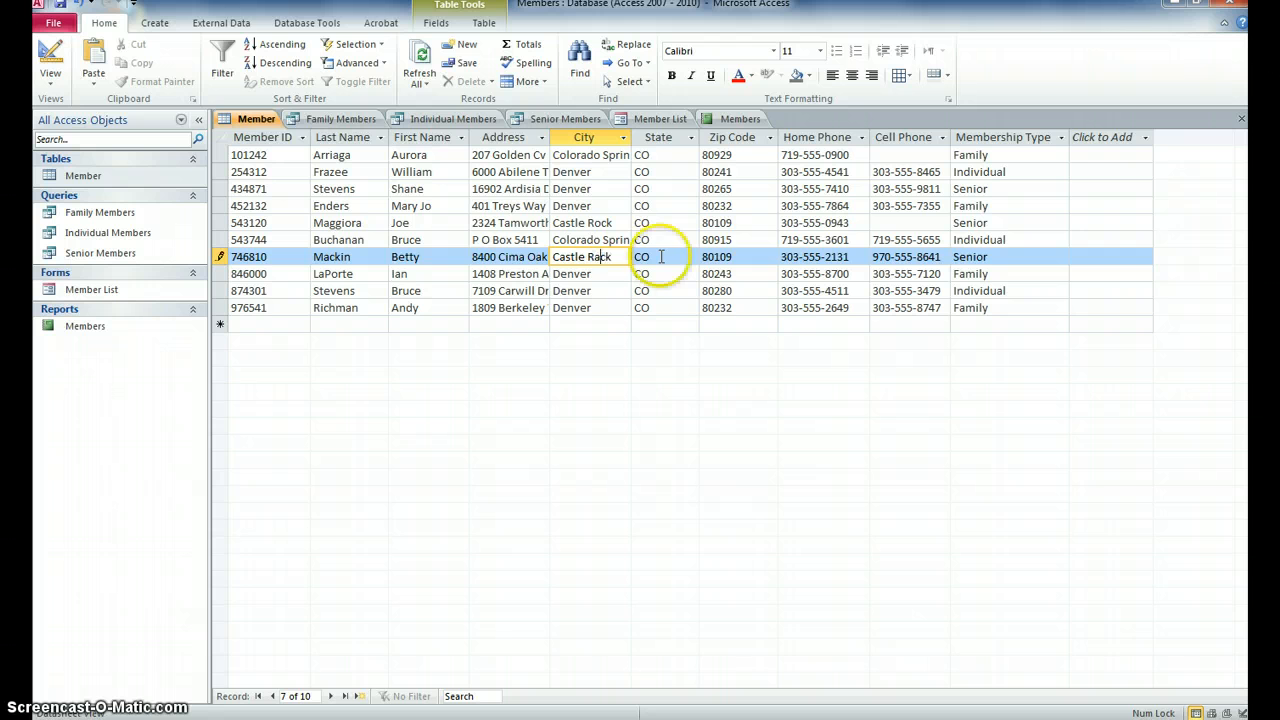
# Step: Correct the City of record 7 to Castle Rock and continue to its Zip Code field
pyautogui.click(398, 258)
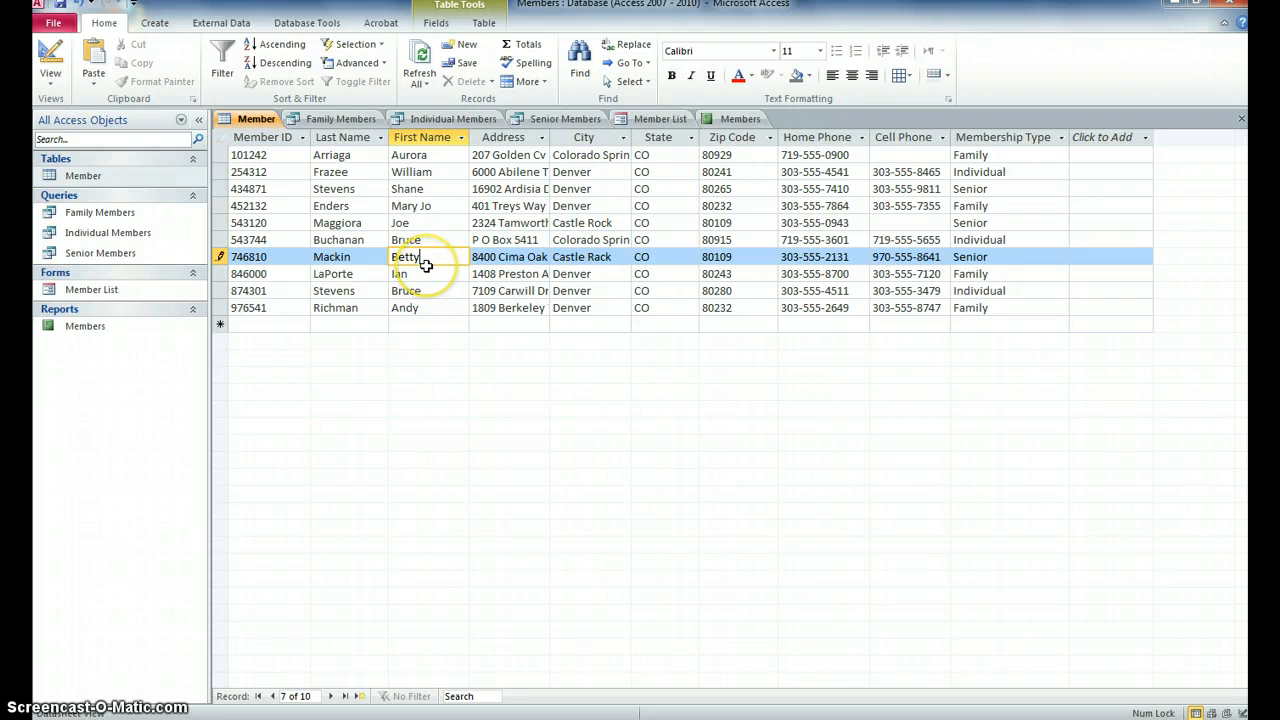
pyautogui.click(484, 257)
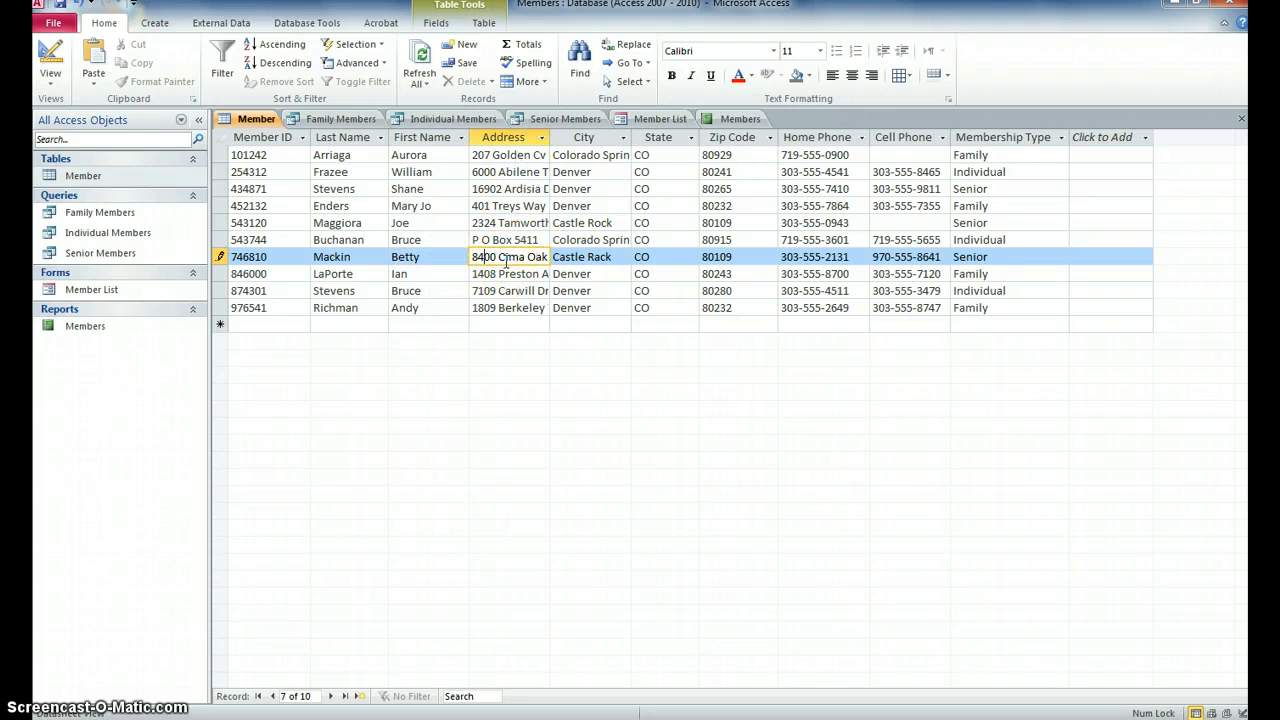
pyautogui.press('Tab')
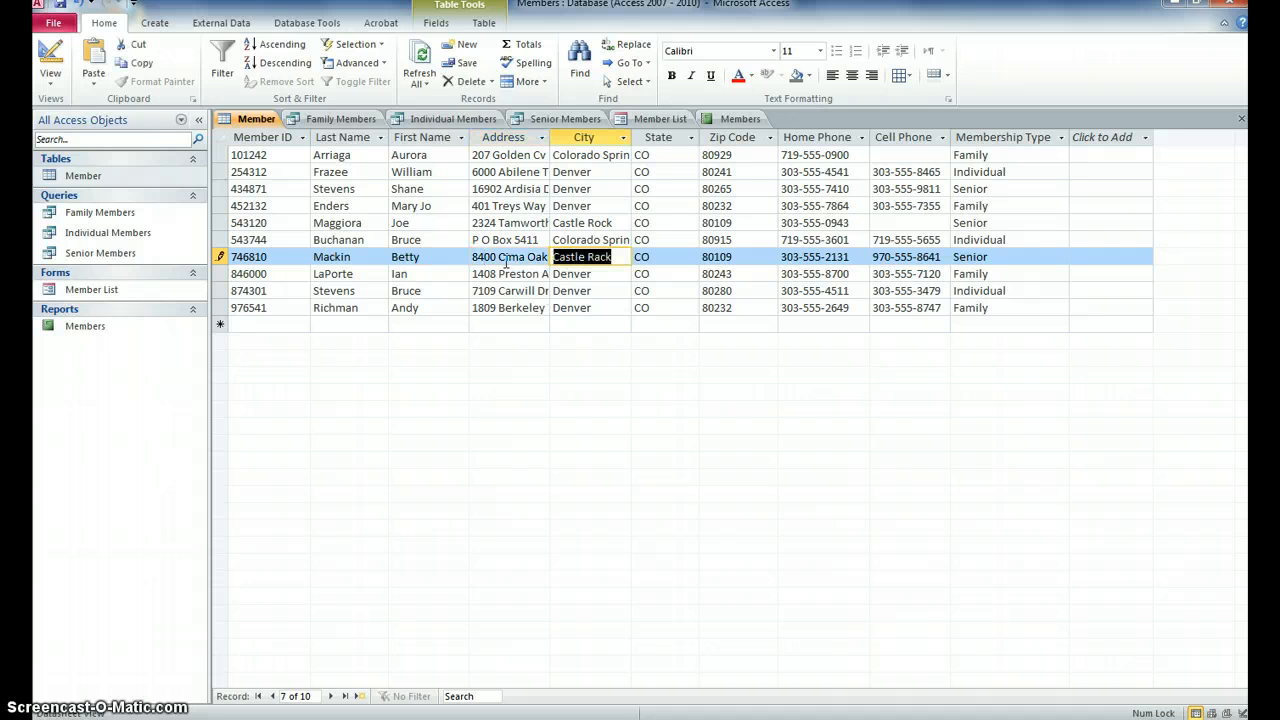
pyautogui.click(598, 257)
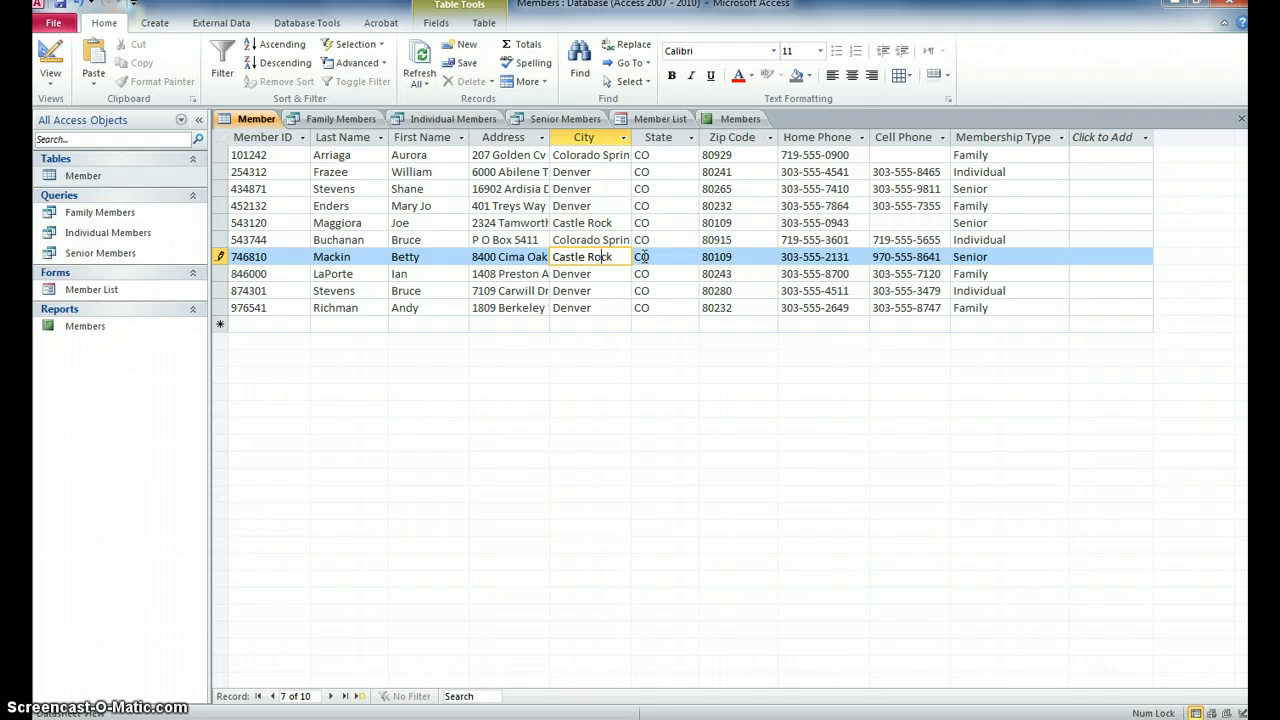
pyautogui.press('Tab')
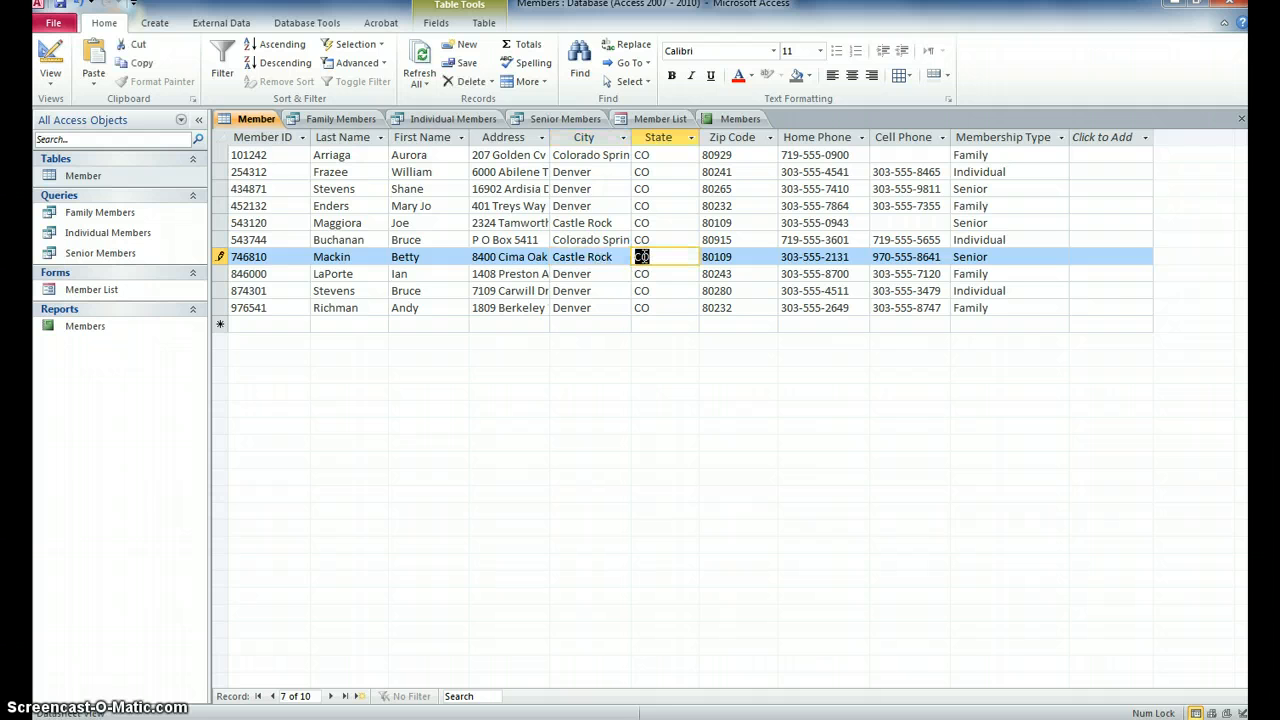
pyautogui.press('Tab')
pyautogui.press('Tab')
pyautogui.click(734, 259)
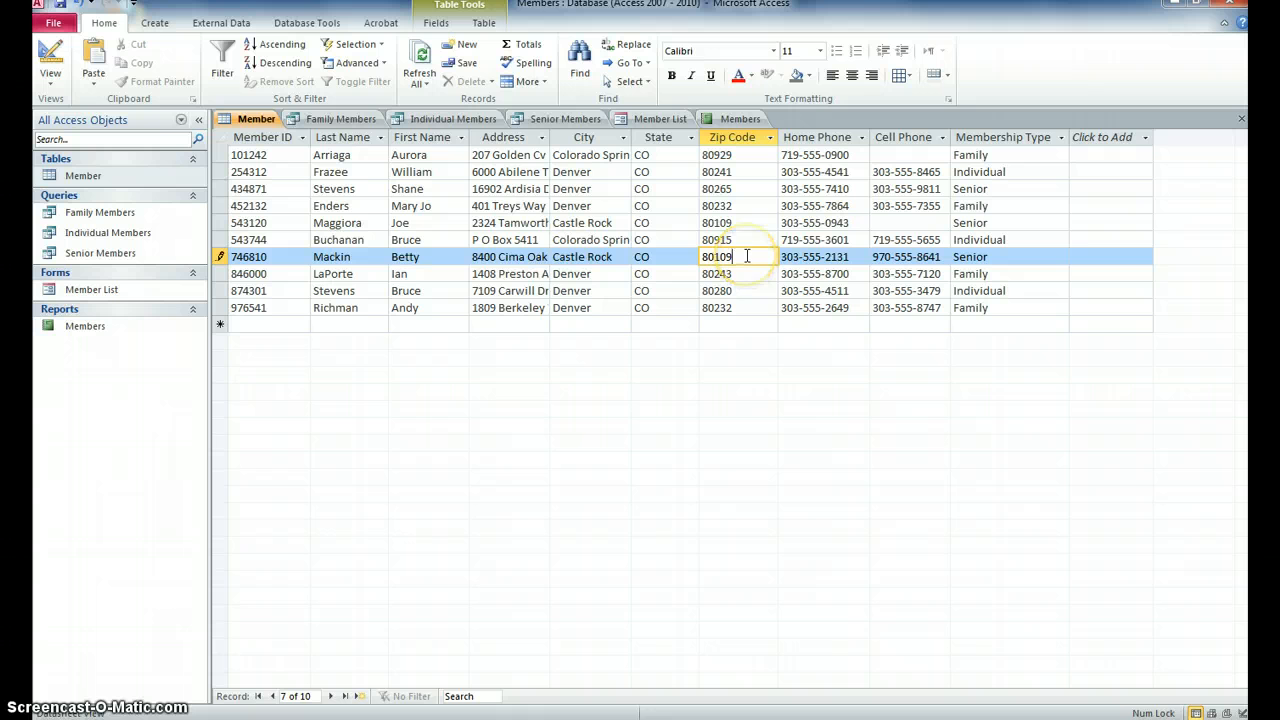
# Step: Change the Zip Code of record 8 to 11111, leave the field, and undo the change
pyautogui.press('Down')
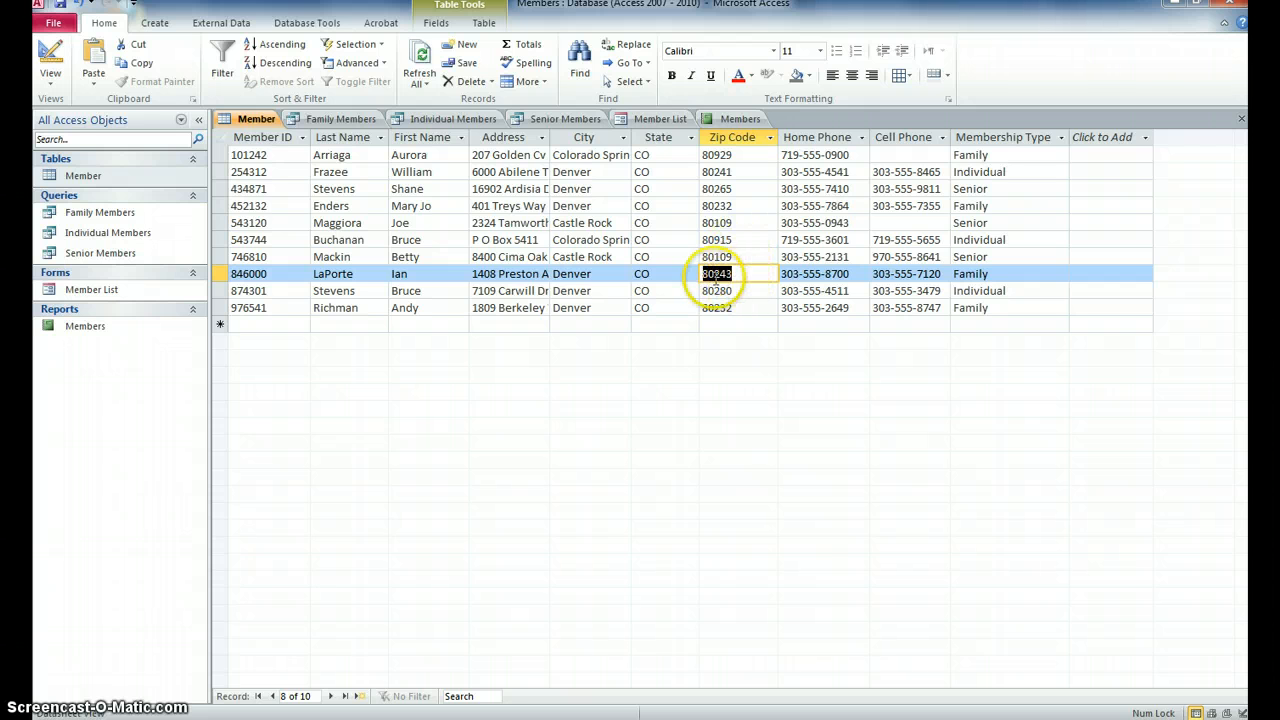
pyautogui.write('1')
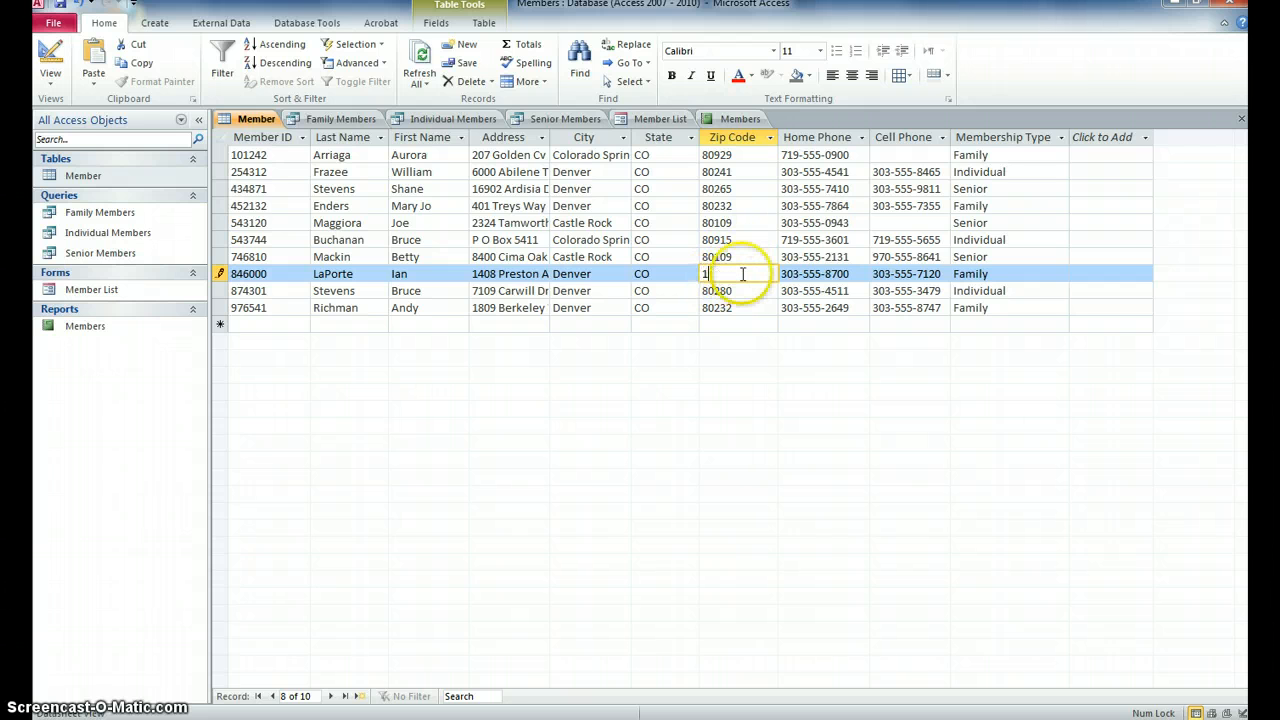
pyautogui.write('1111')
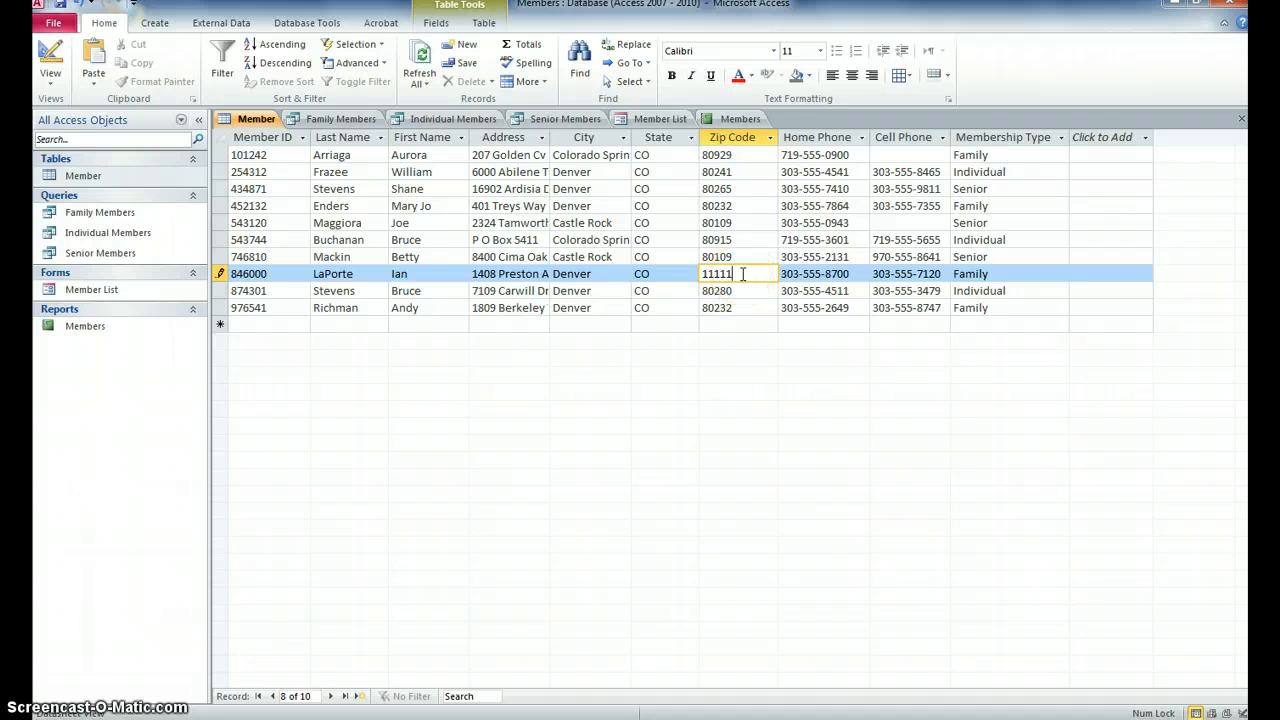
pyautogui.press('Tab')
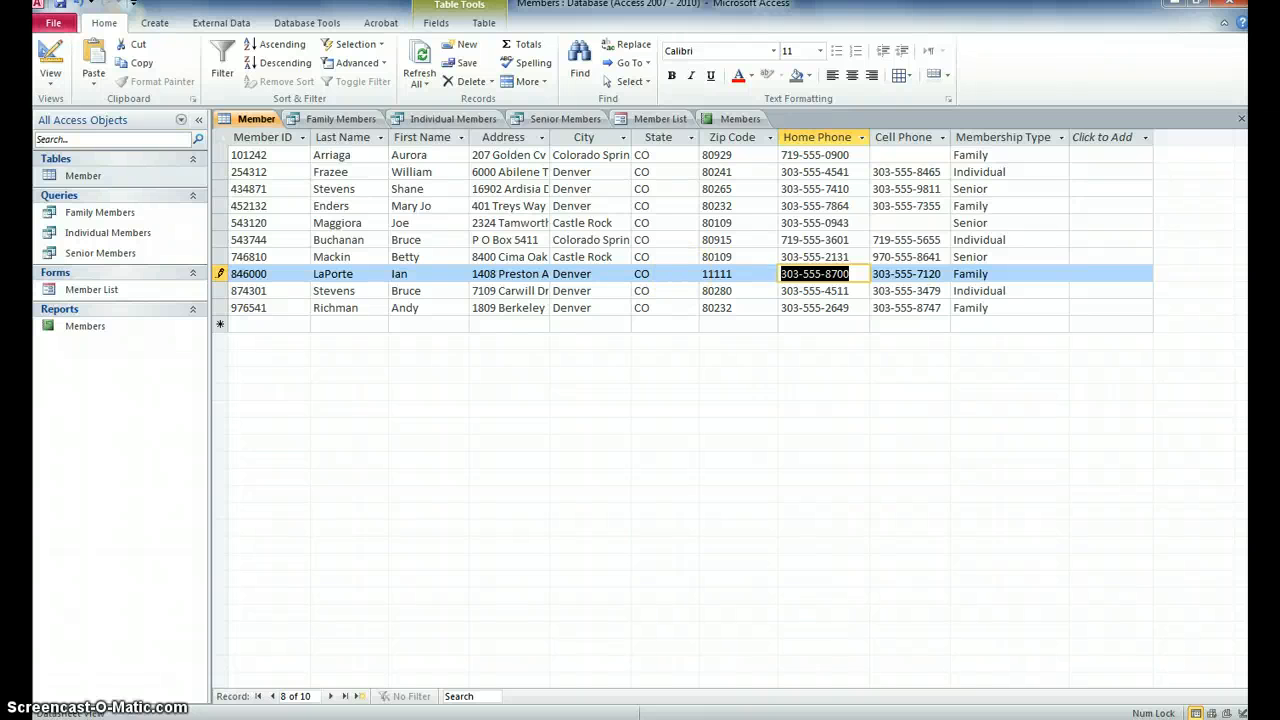
pyautogui.click(84, 6)
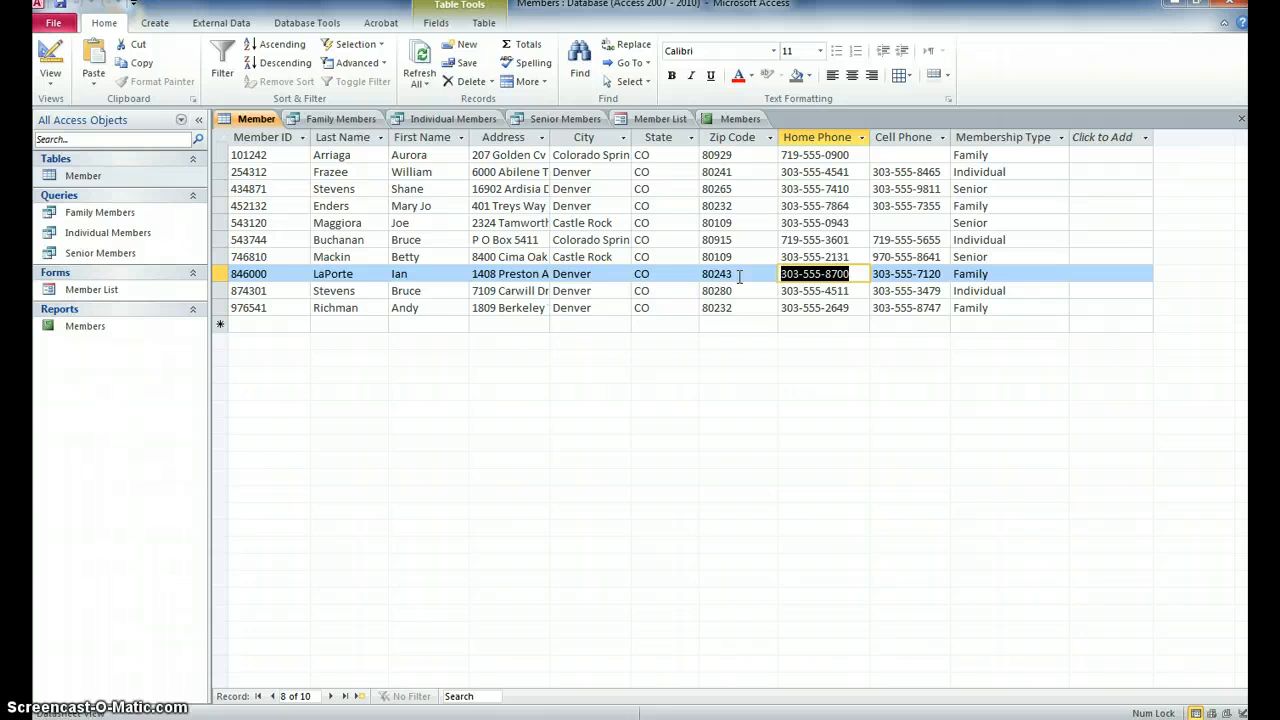
# Step: Return to the first record, select the columns from Last Name through State, and clear the selection
pyautogui.hotkey('ctrl', 'Home')
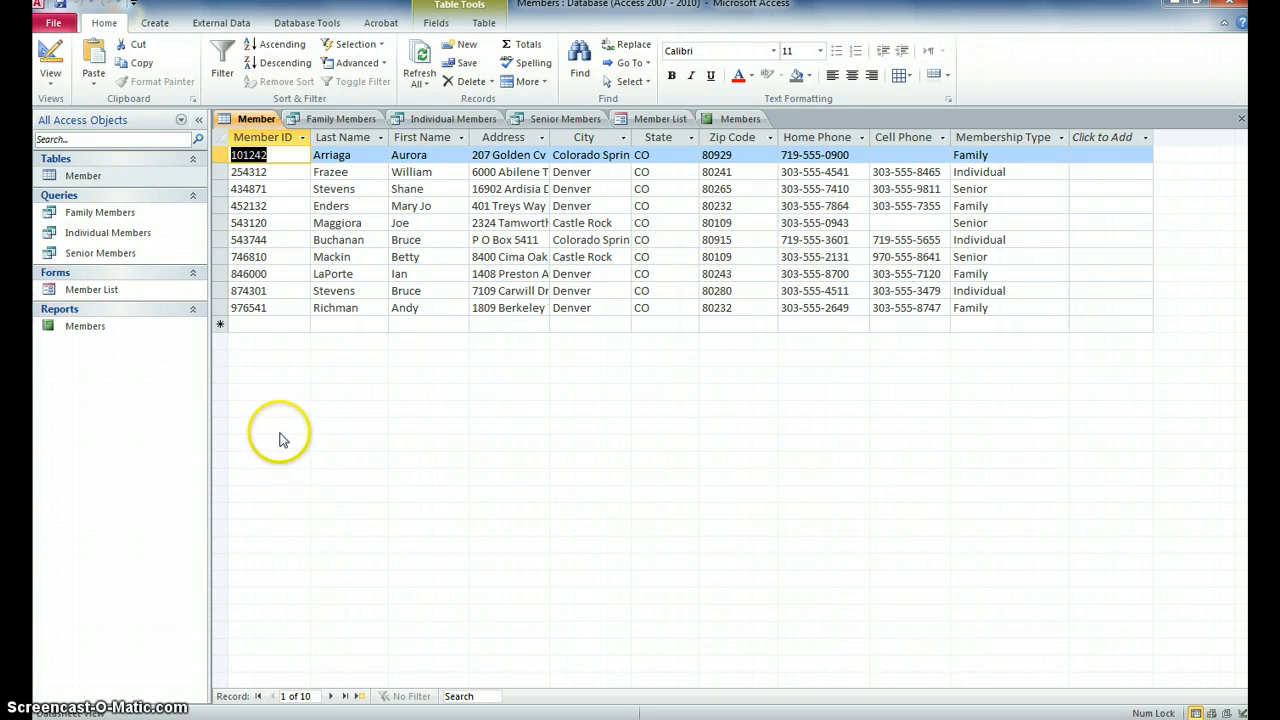
pyautogui.click(345, 154)
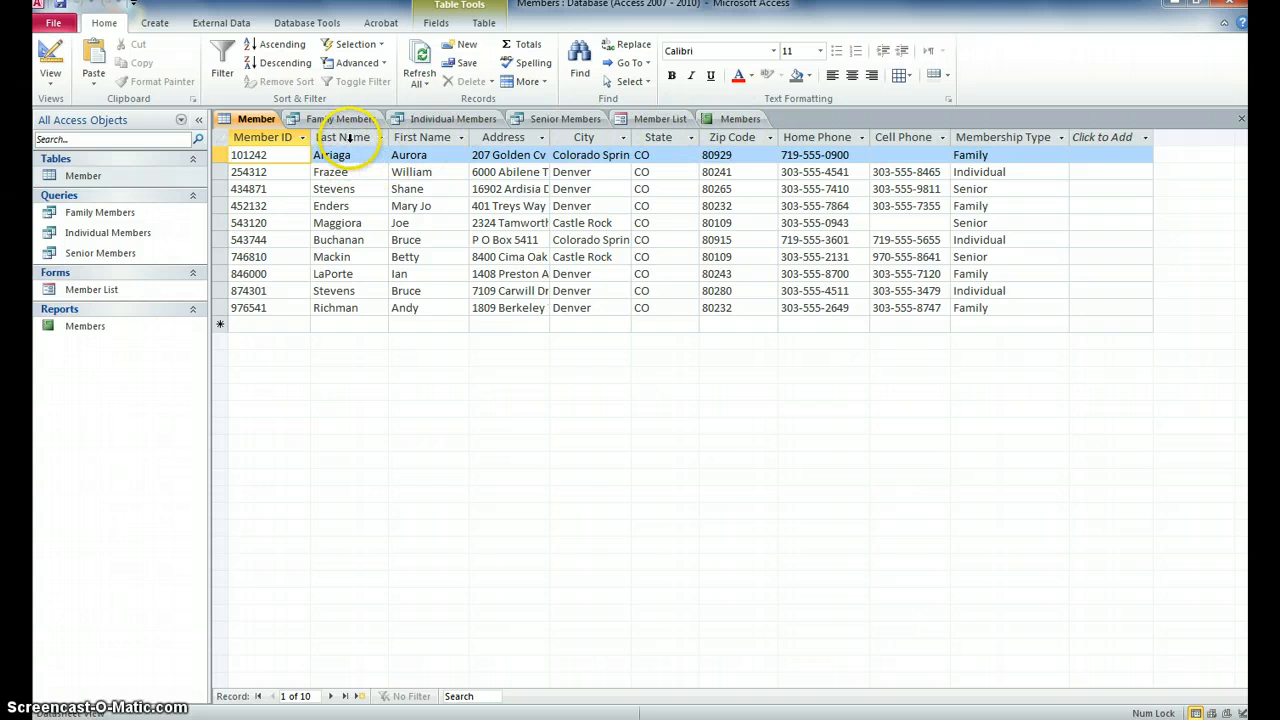
pyautogui.click(349, 139)
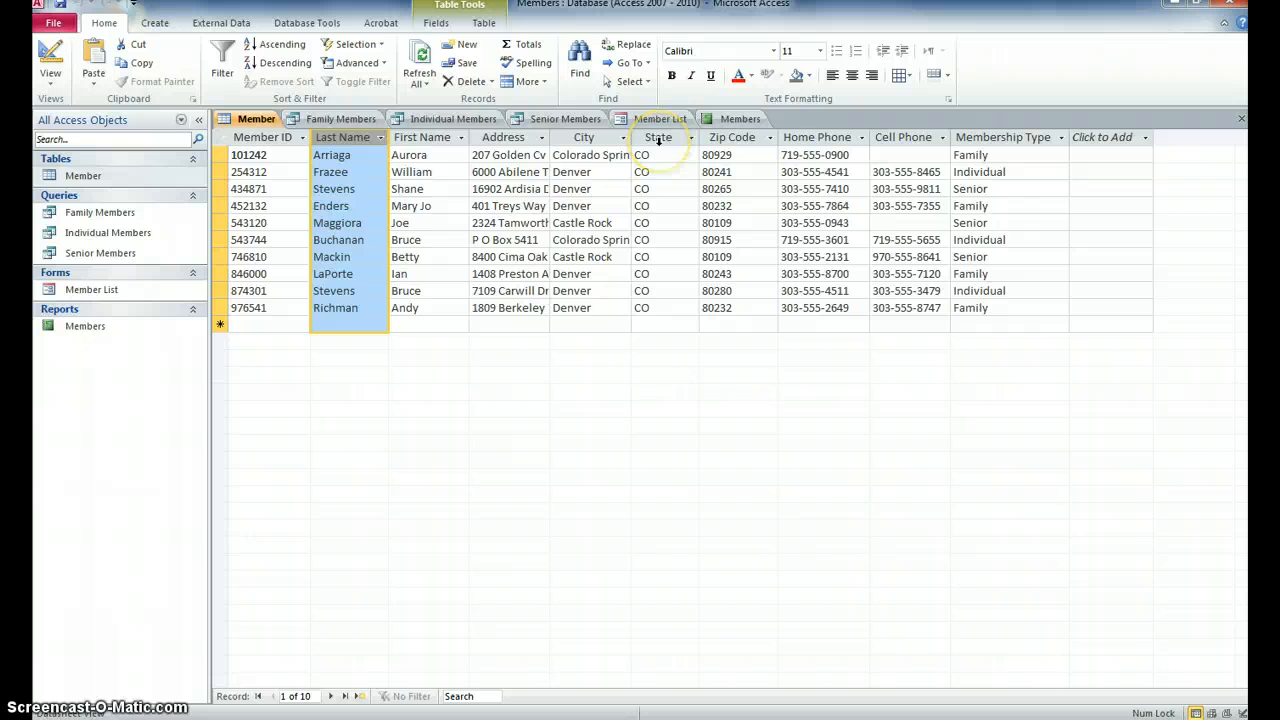
pyautogui.keyDown('shift'); pyautogui.click(658, 138); pyautogui.keyUp('shift')
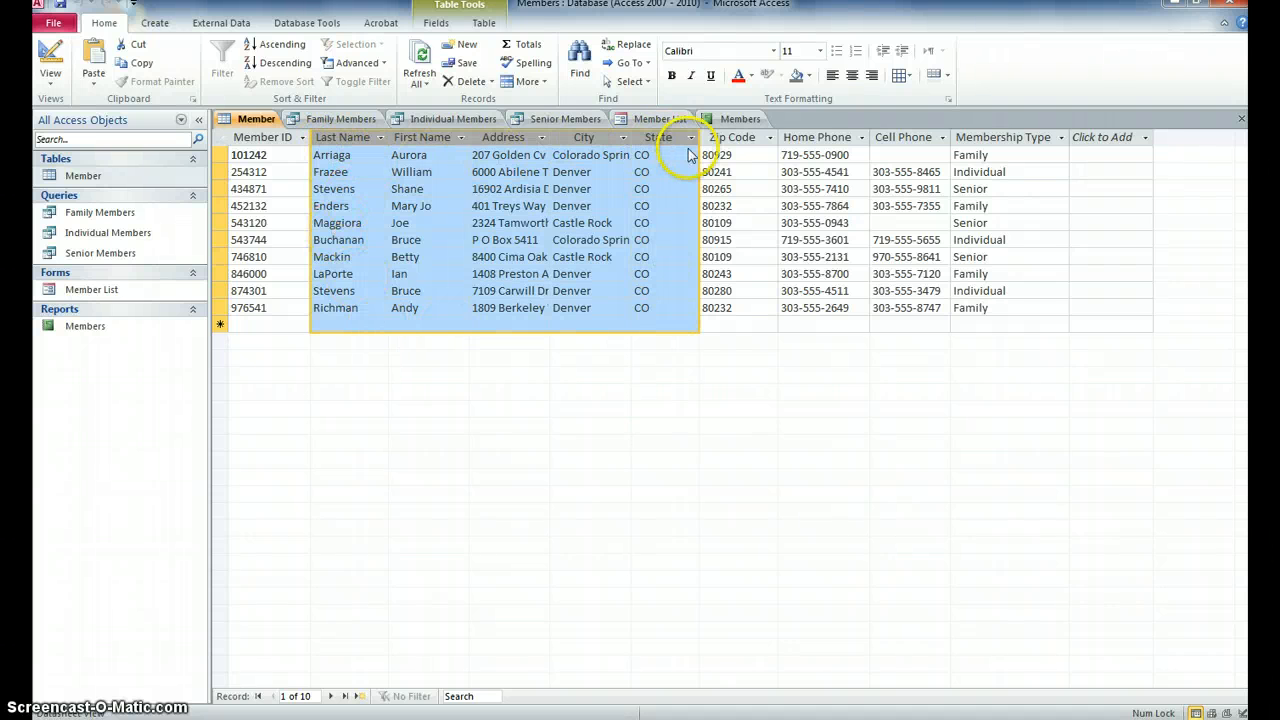
pyautogui.click(260, 137)
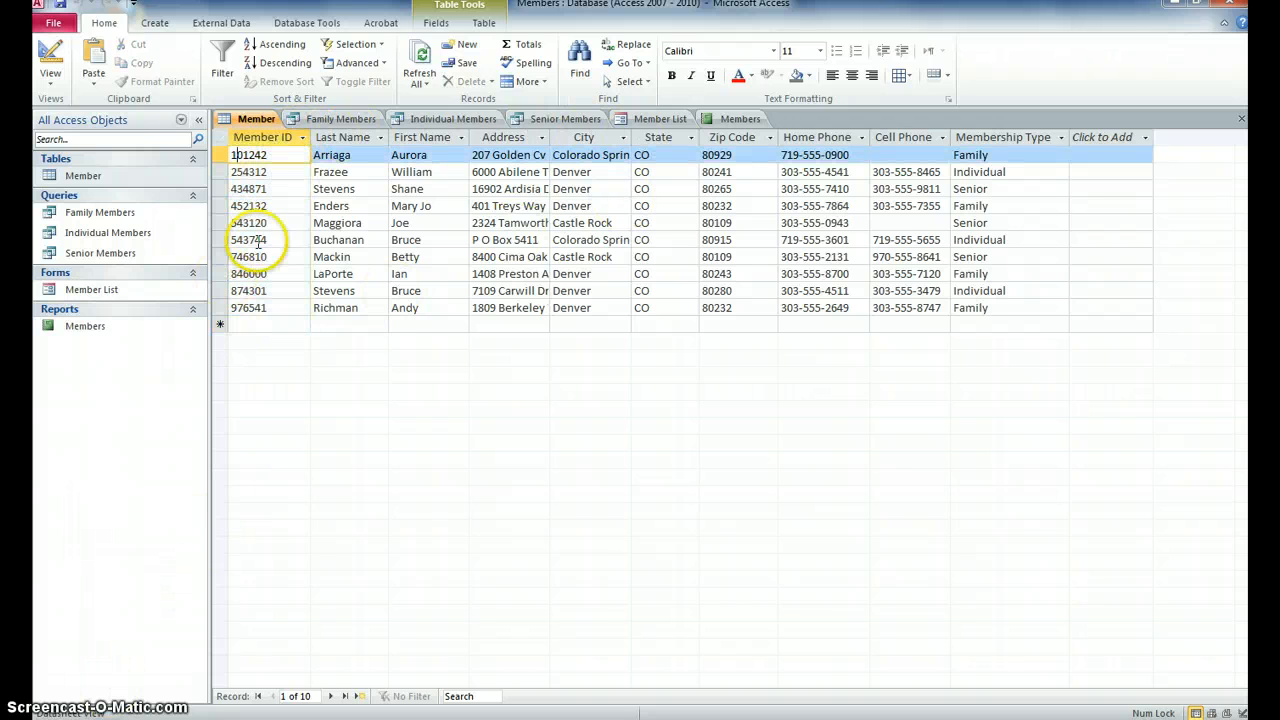
# Step: Practice selecting whole records 3, 4 and 5 individually and the entire table, finishing in the first record's Member ID
pyautogui.click(218, 188)
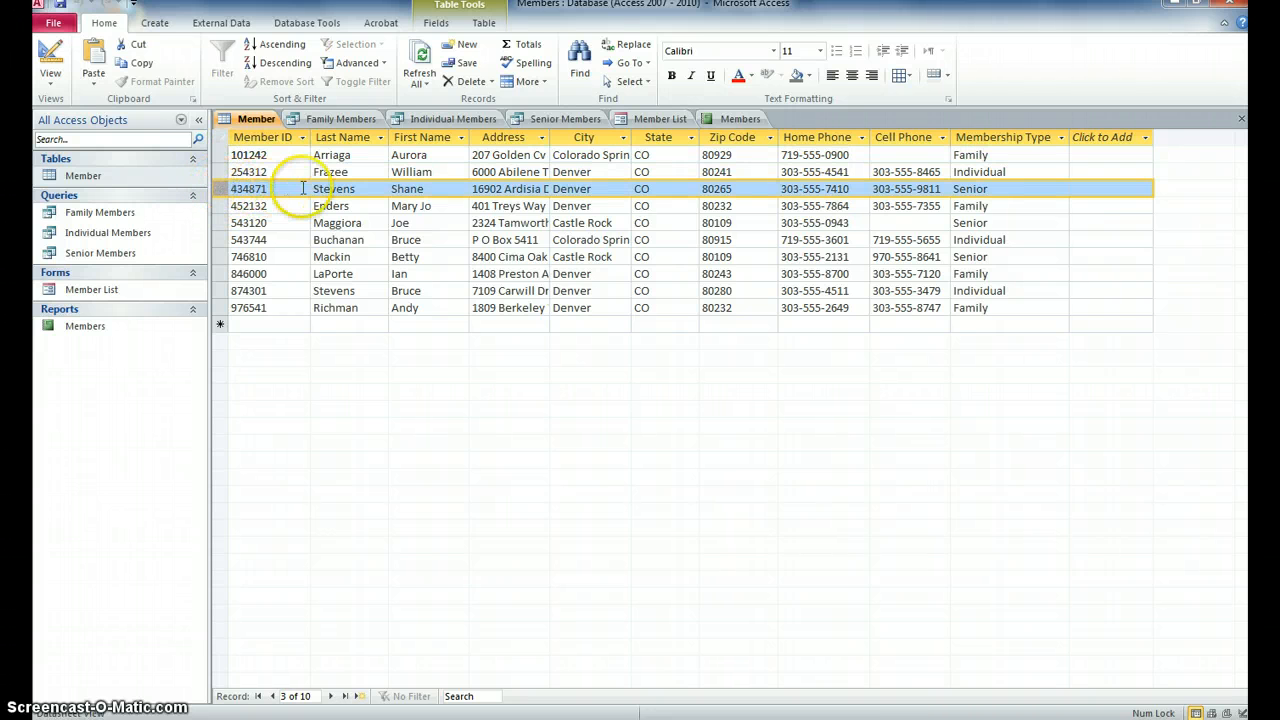
pyautogui.click(221, 140)
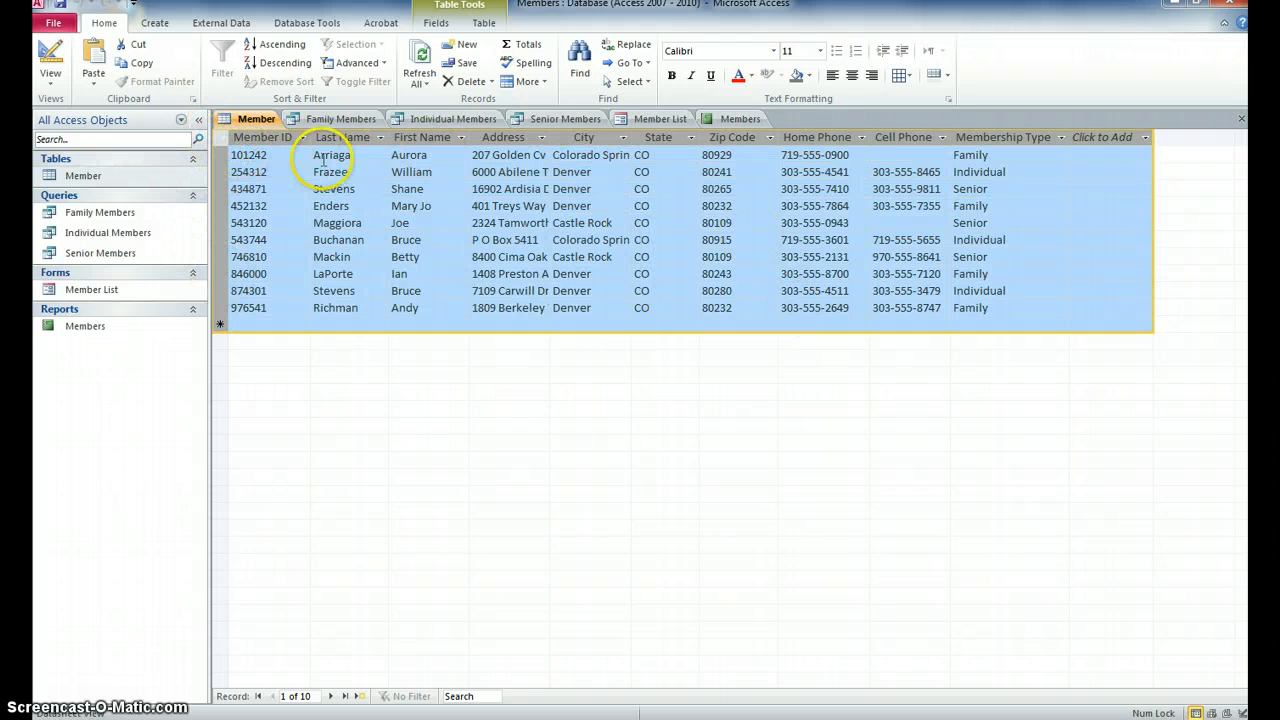
pyautogui.click(217, 189)
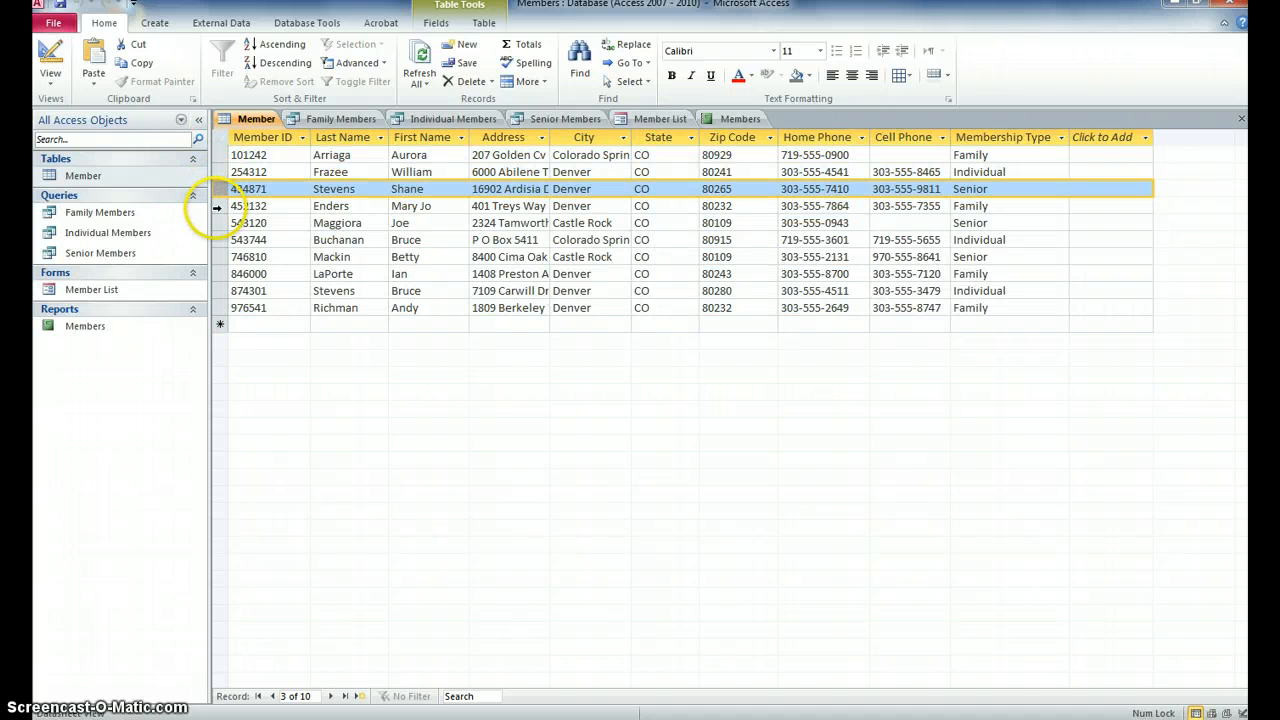
pyautogui.click(217, 206)
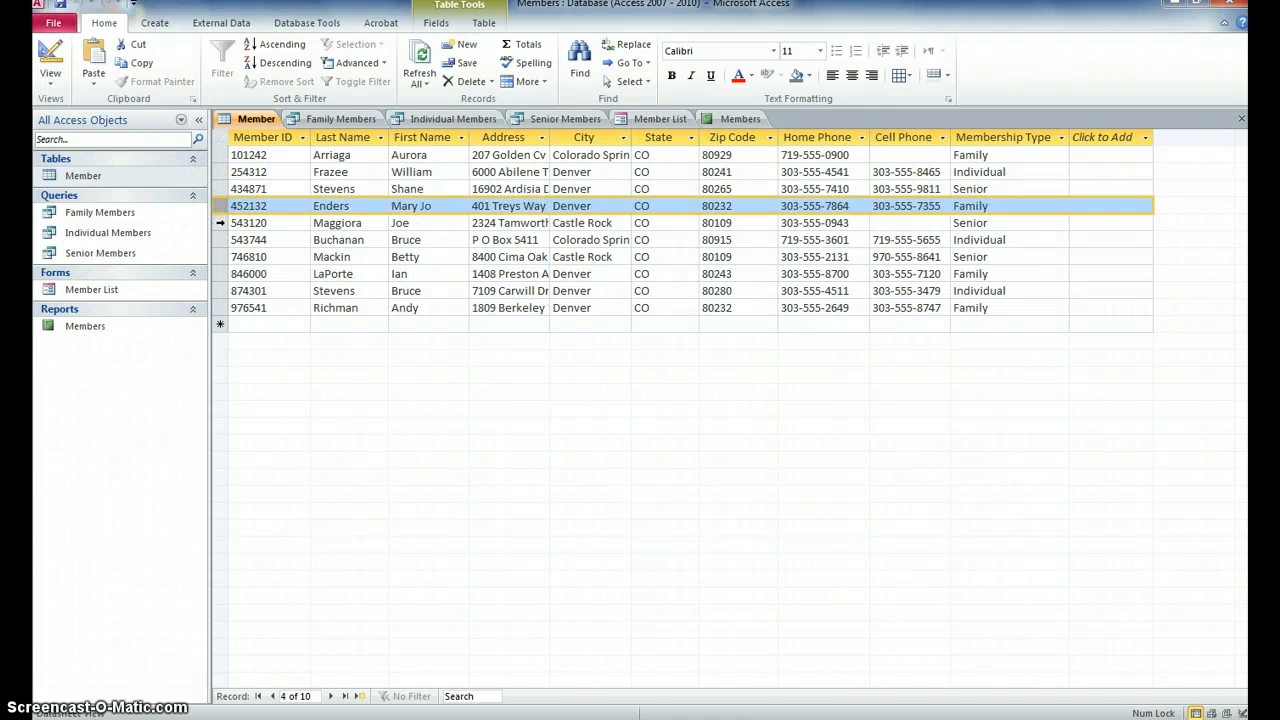
pyautogui.click(220, 223)
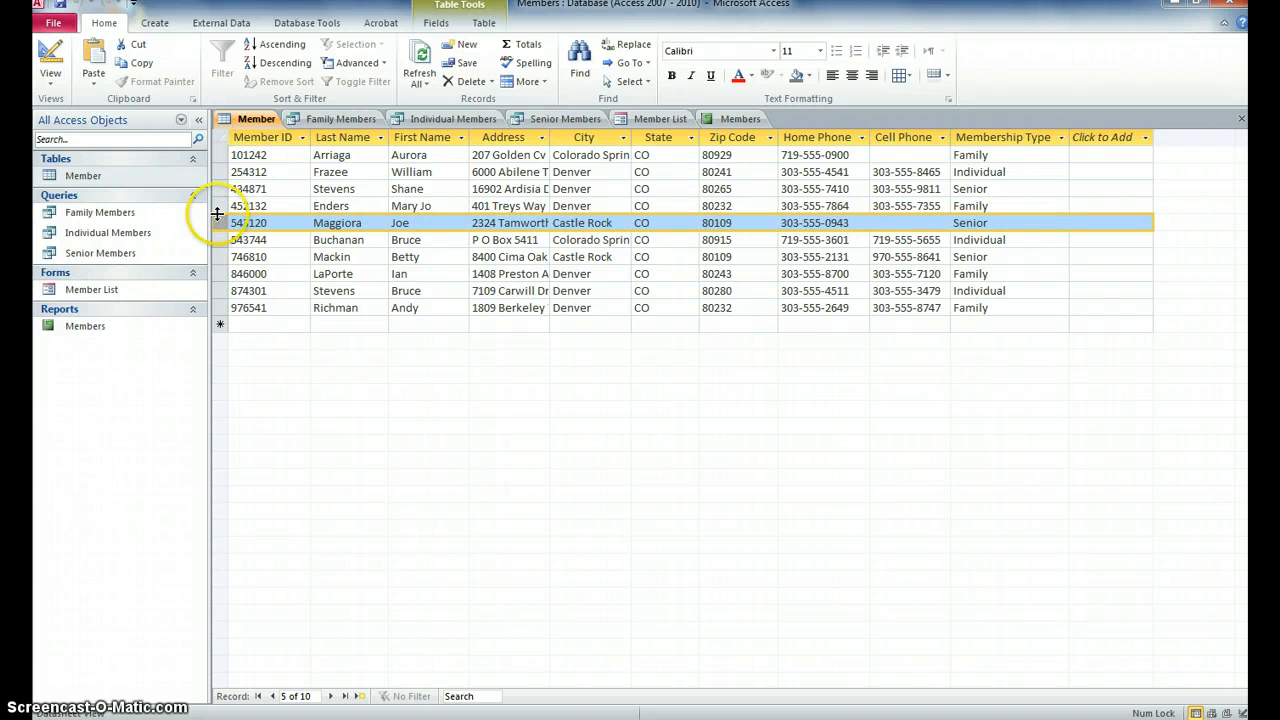
pyautogui.click(218, 139)
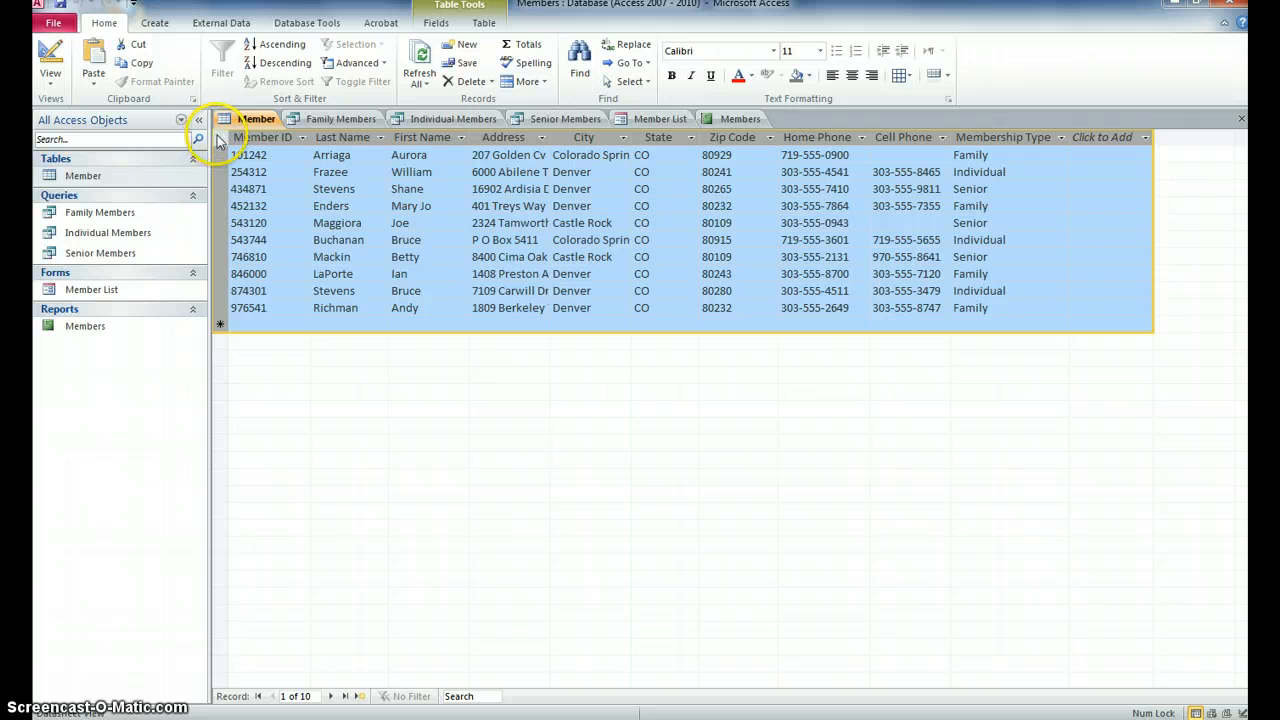
pyautogui.click(220, 142)
pyautogui.click(250, 155)
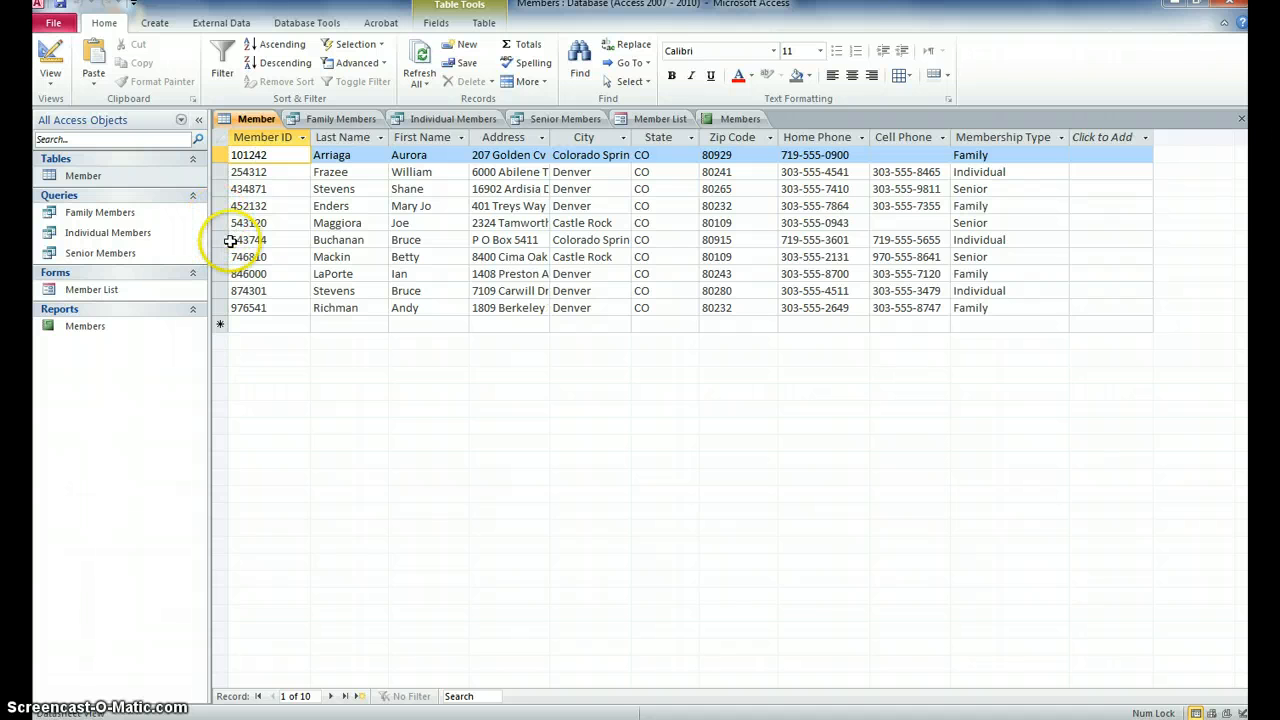
# Step: Delete record 8 from the Member table and confirm the deletion
pyautogui.click(220, 273)
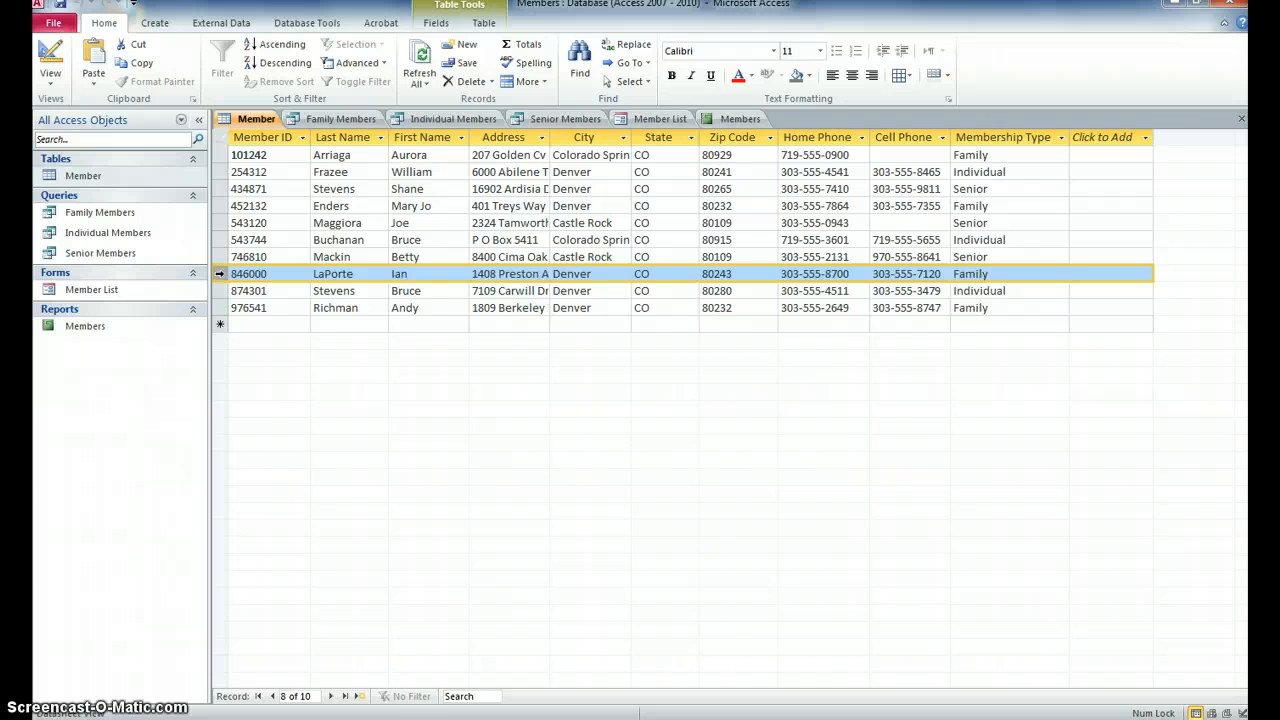
pyautogui.press('Delete')
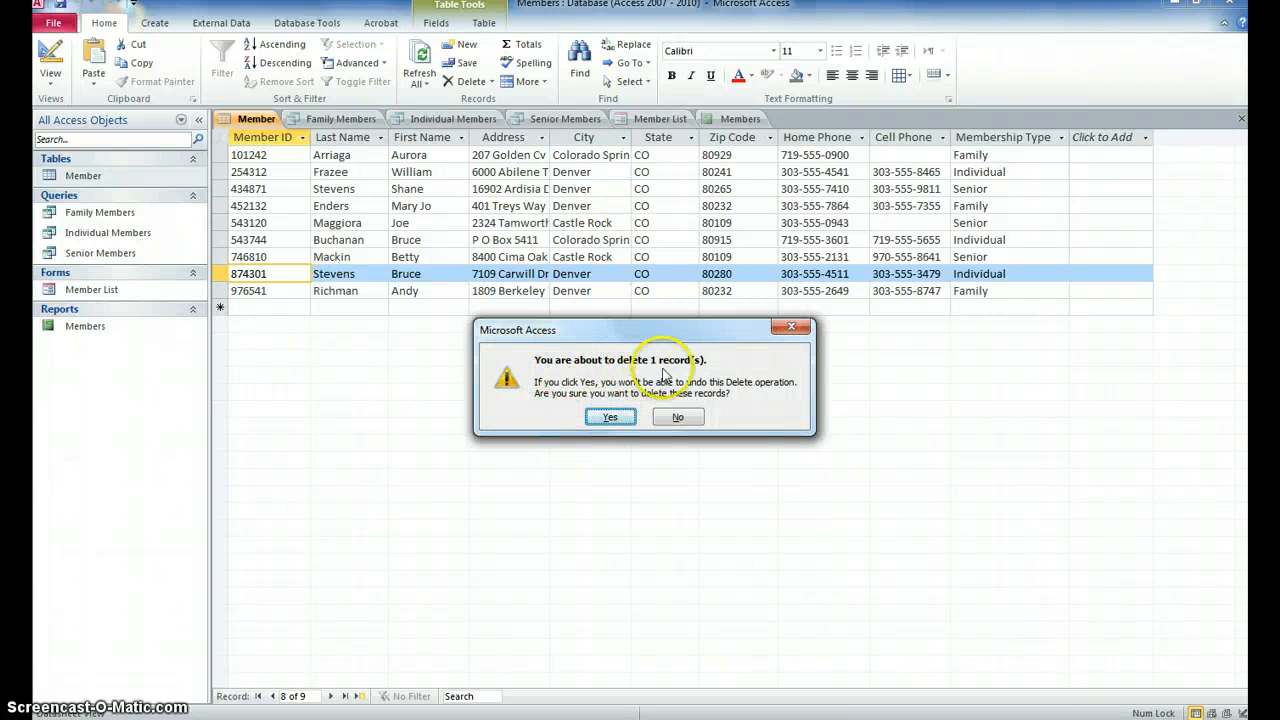
pyautogui.click(606, 420)
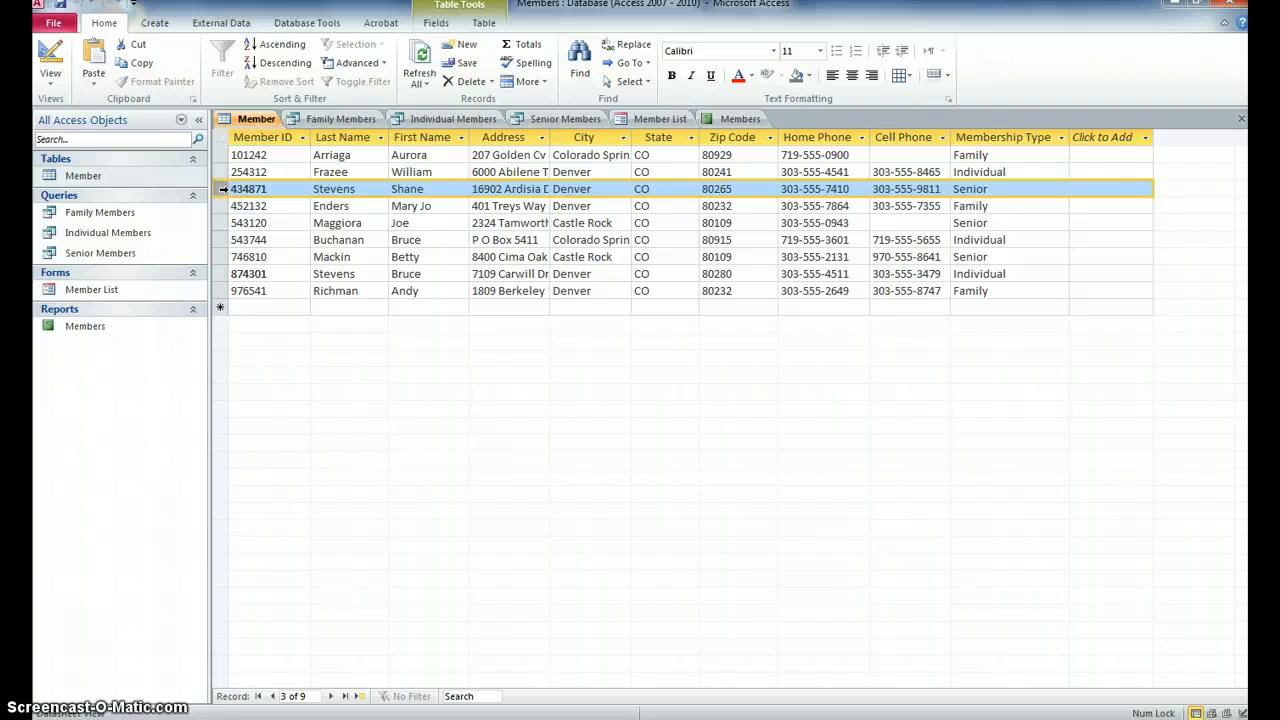
# Step: Append a copy of record 3 with a new Member ID and sort the table ascending by Member ID
pyautogui.click(136, 66)
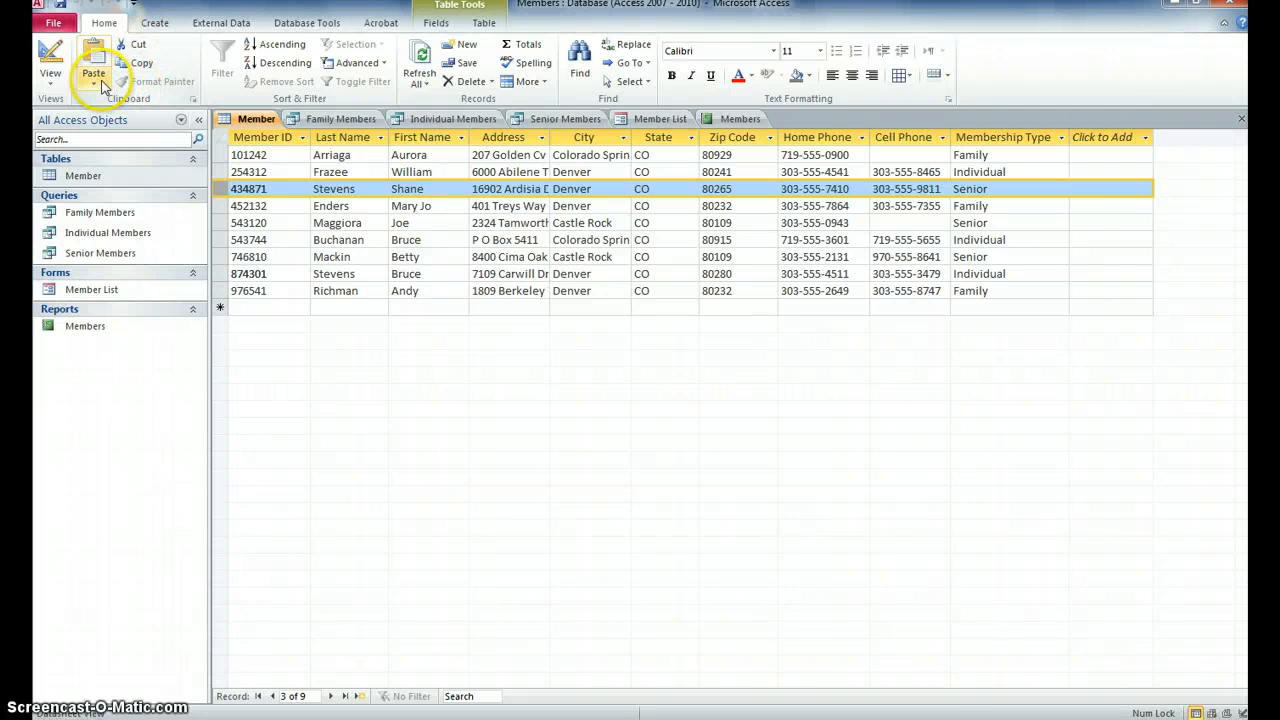
pyautogui.click(94, 84)
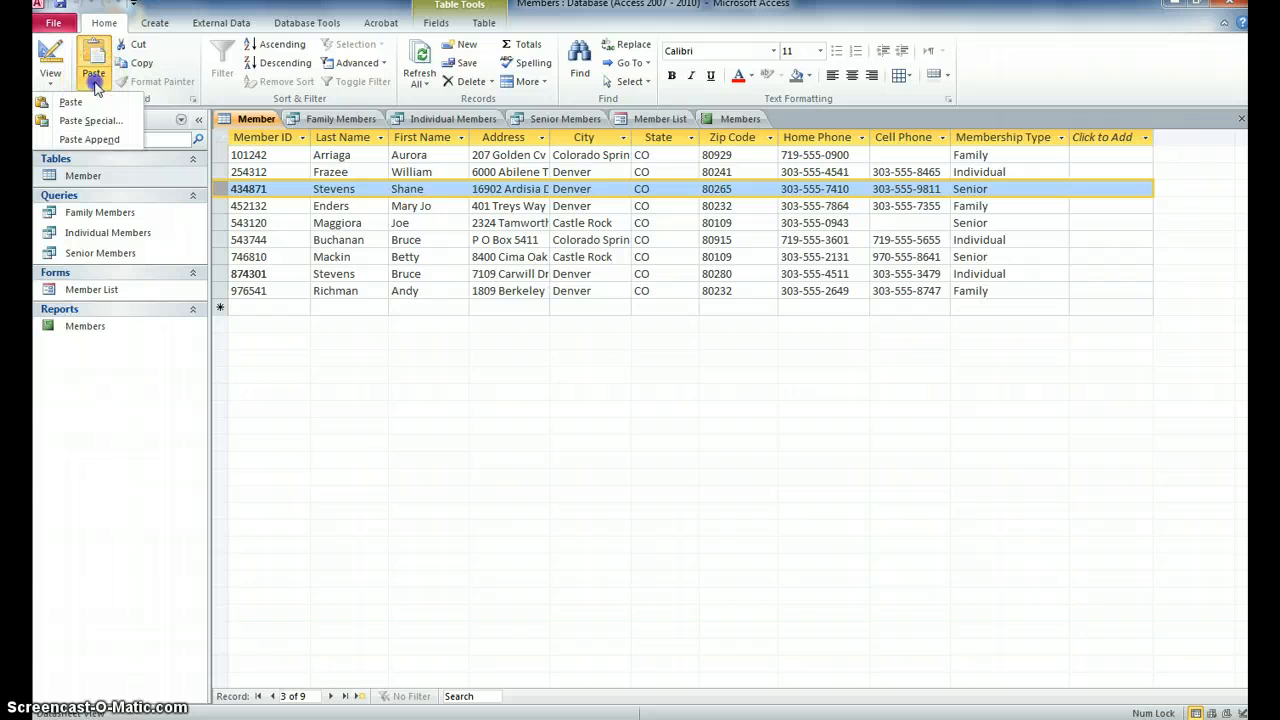
pyautogui.click(100, 141)
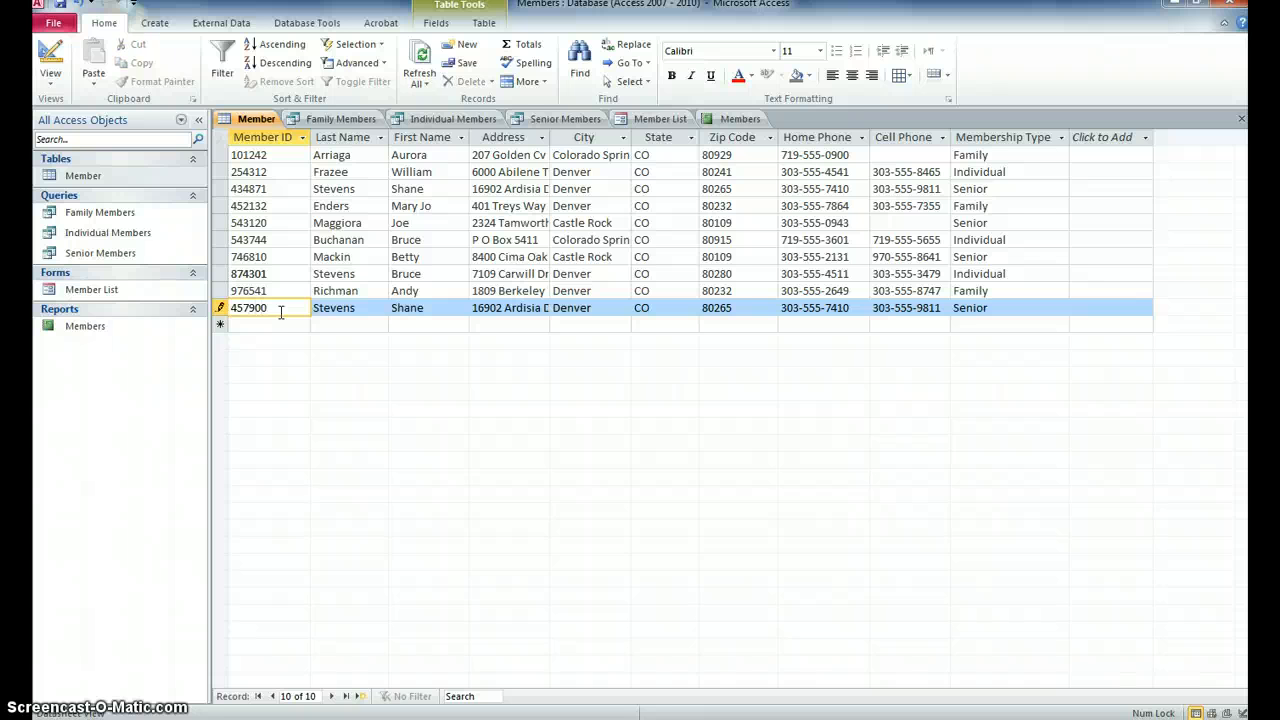
pyautogui.press('Up')
pyautogui.click(281, 309)
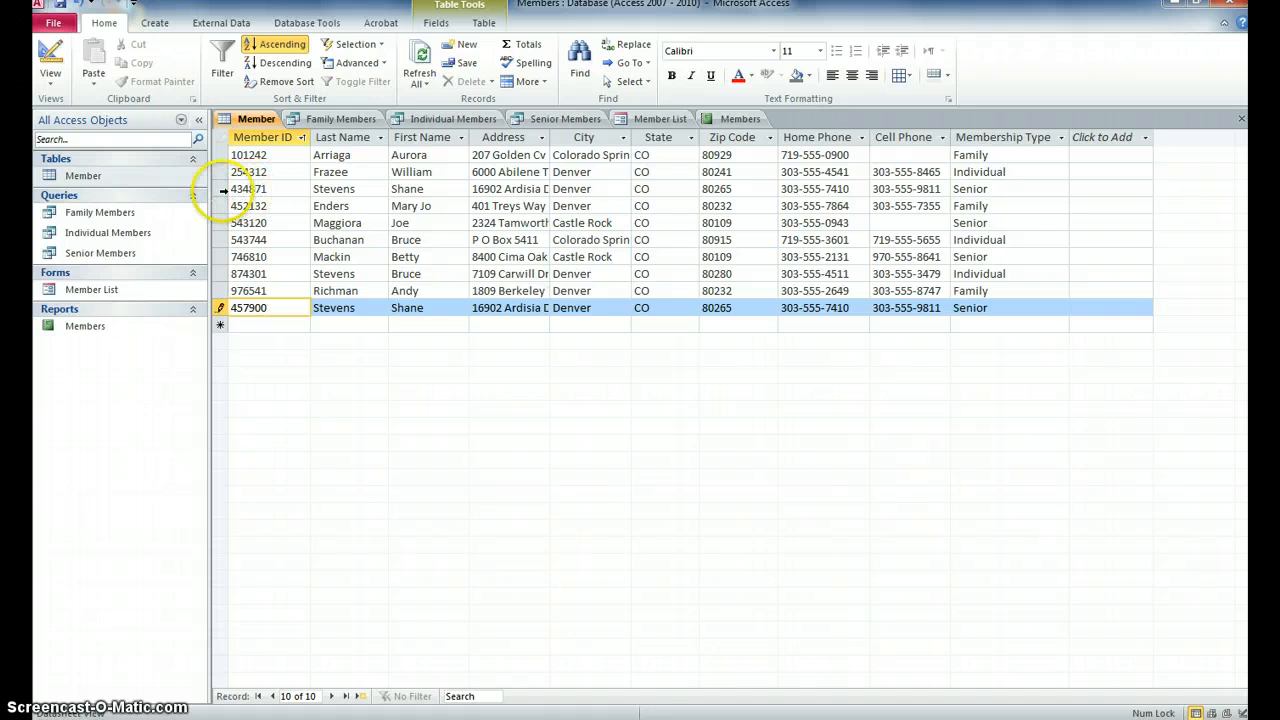
# Step: Move record 3 to the end of the table by cutting it and appending it as a new record
pyautogui.click(220, 189)
pyautogui.click(139, 46)
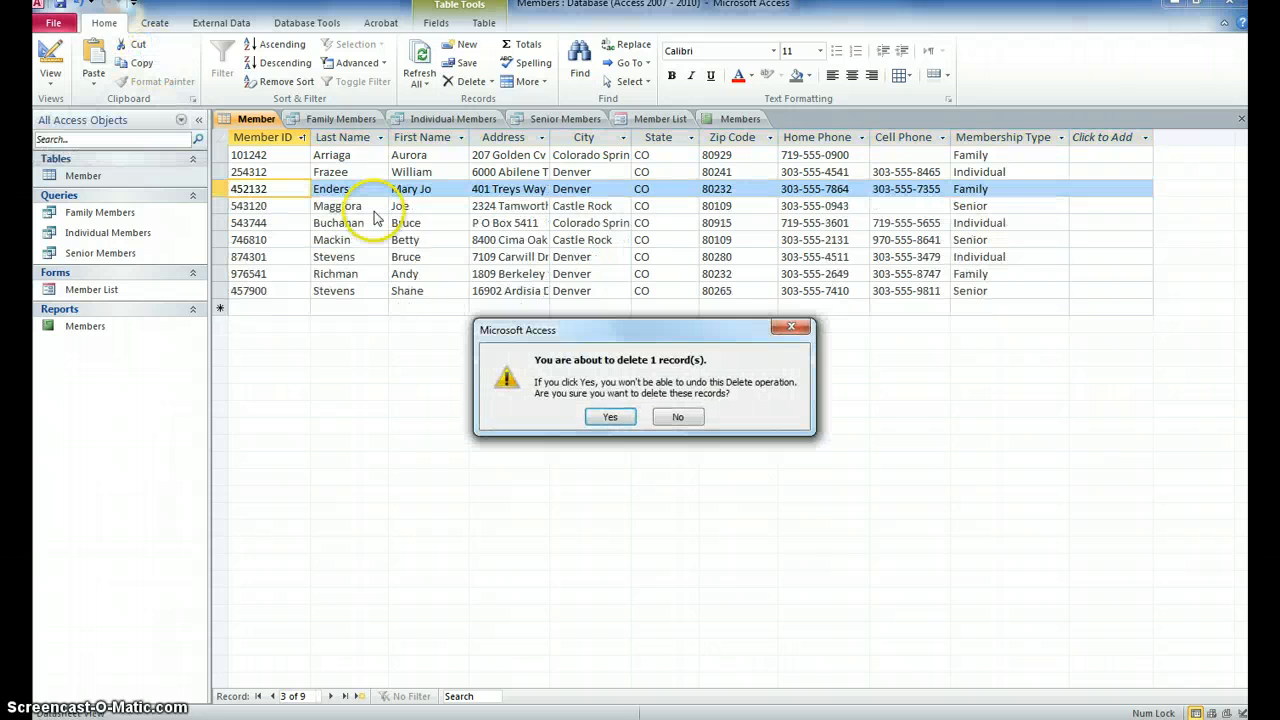
pyautogui.click(605, 417)
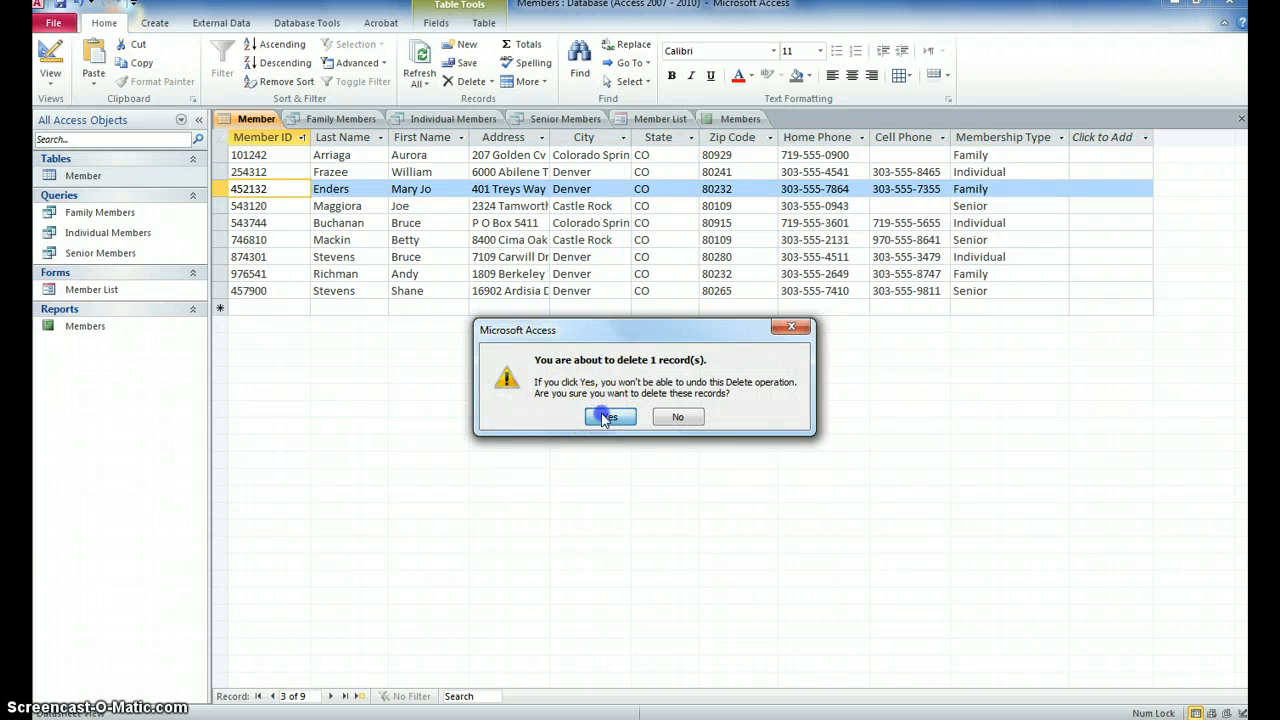
pyautogui.click(260, 306)
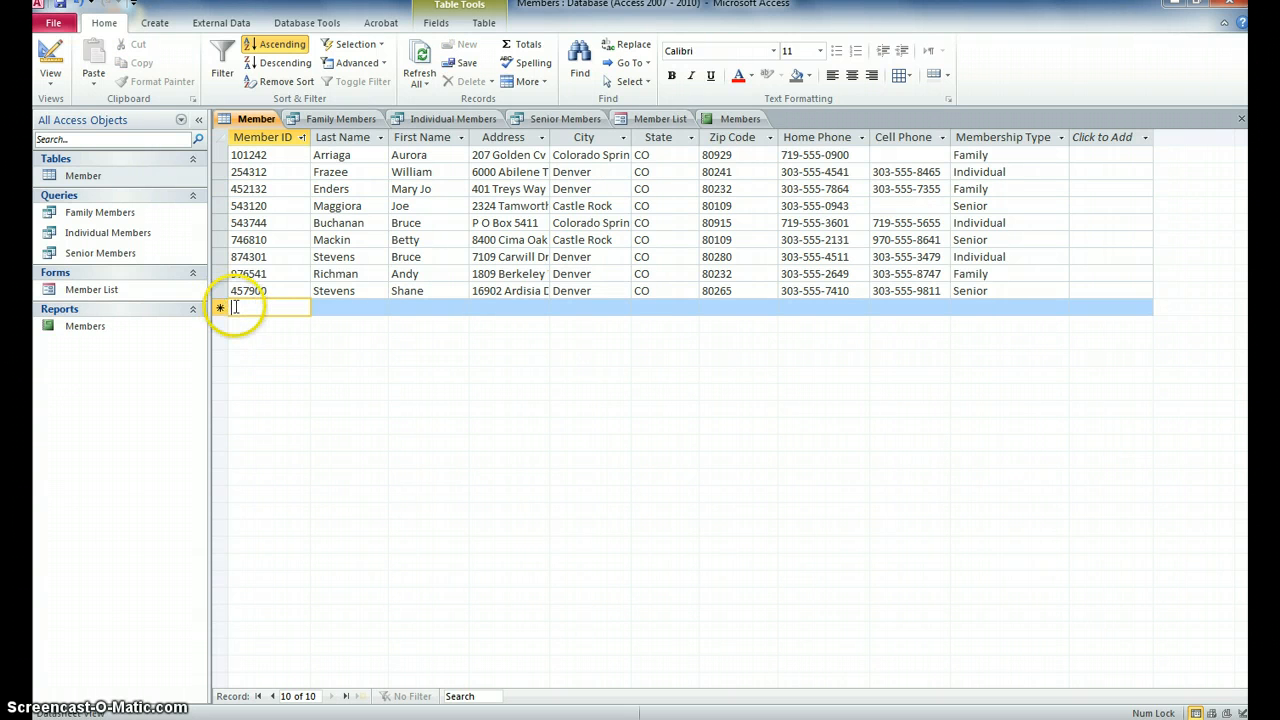
pyautogui.click(94, 86)
pyautogui.click(89, 139)
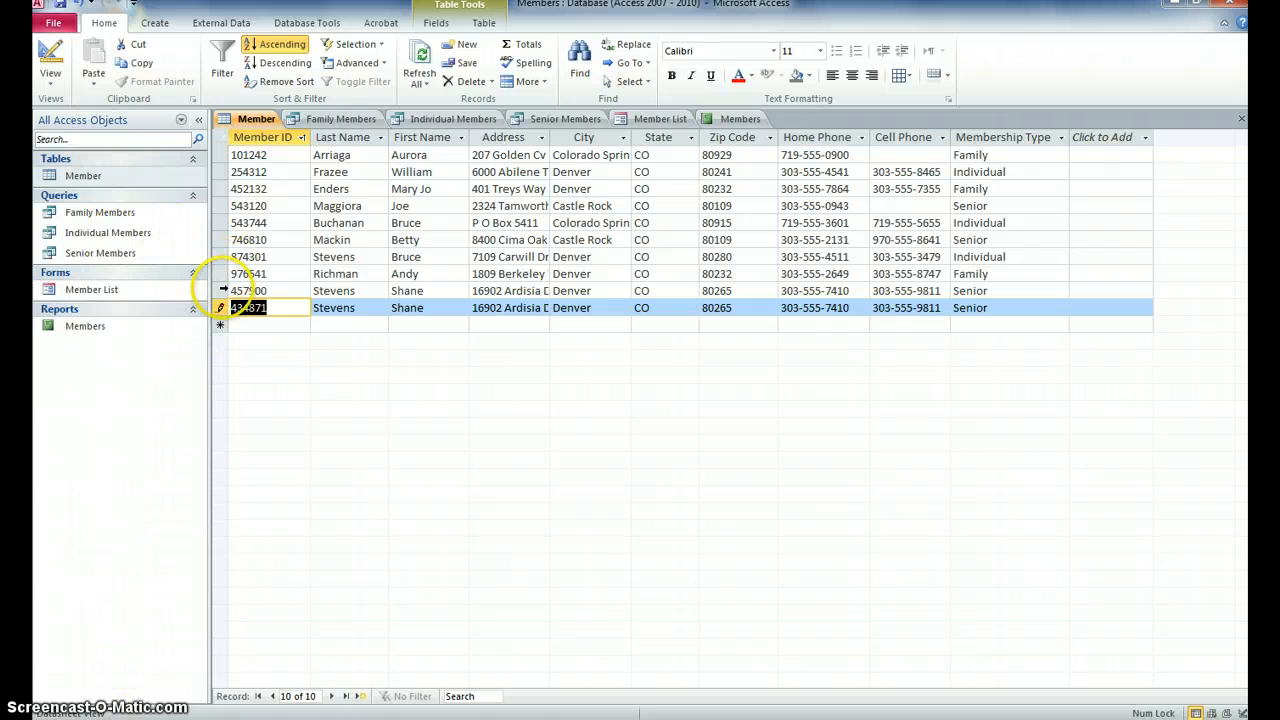
# Step: Cut the duplicate record 9 out of the table and confirm its removal
pyautogui.click(222, 291)
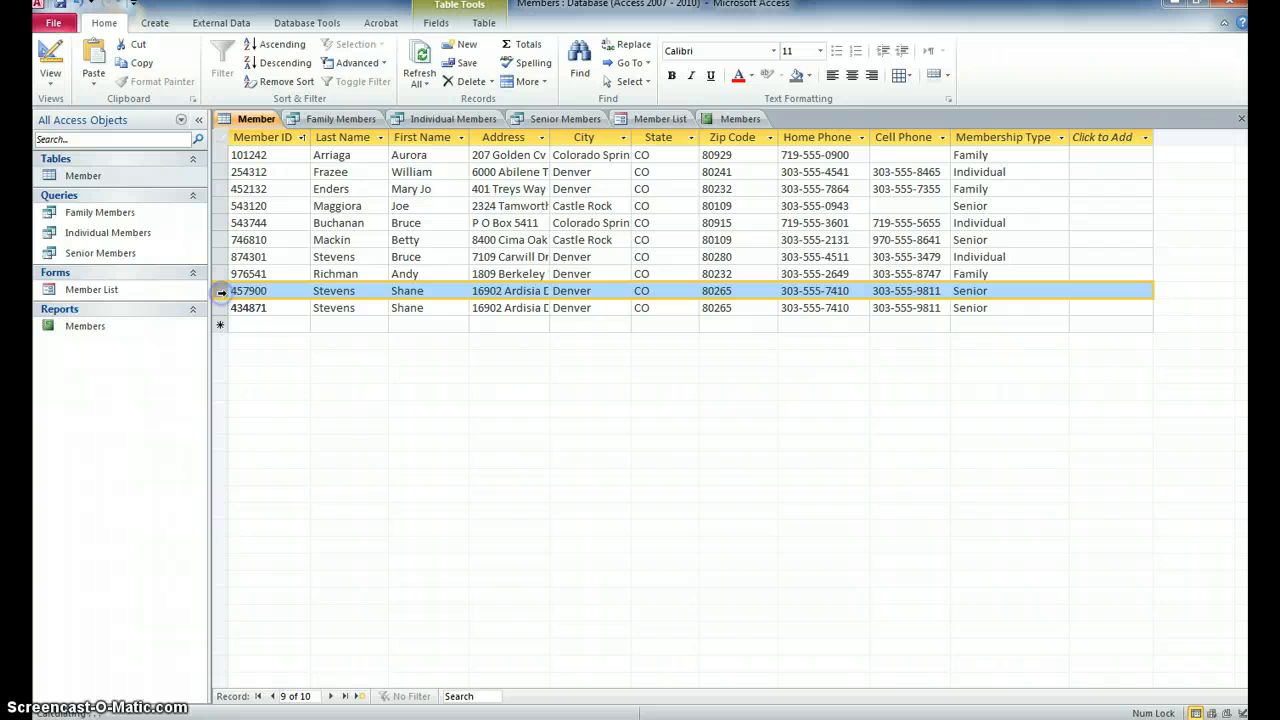
pyautogui.click(130, 45)
pyautogui.click(600, 415)
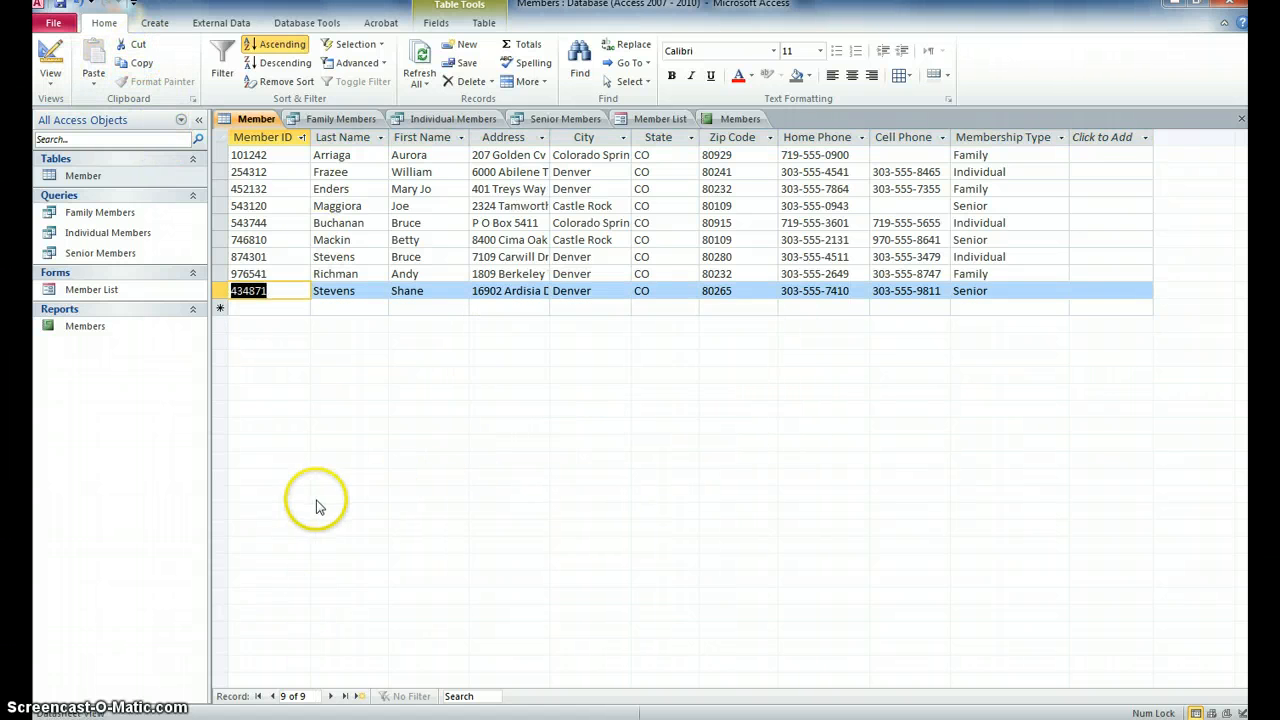